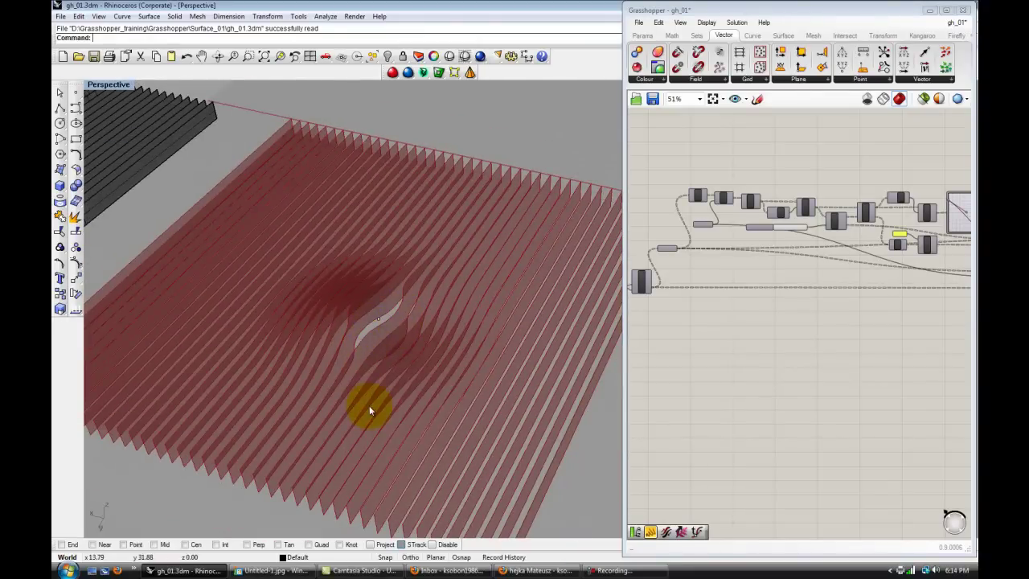
- Examine the finished deformed strip model from several angles and select the point at the centre of its deformation
right_drag(405, 343, 410, 281)
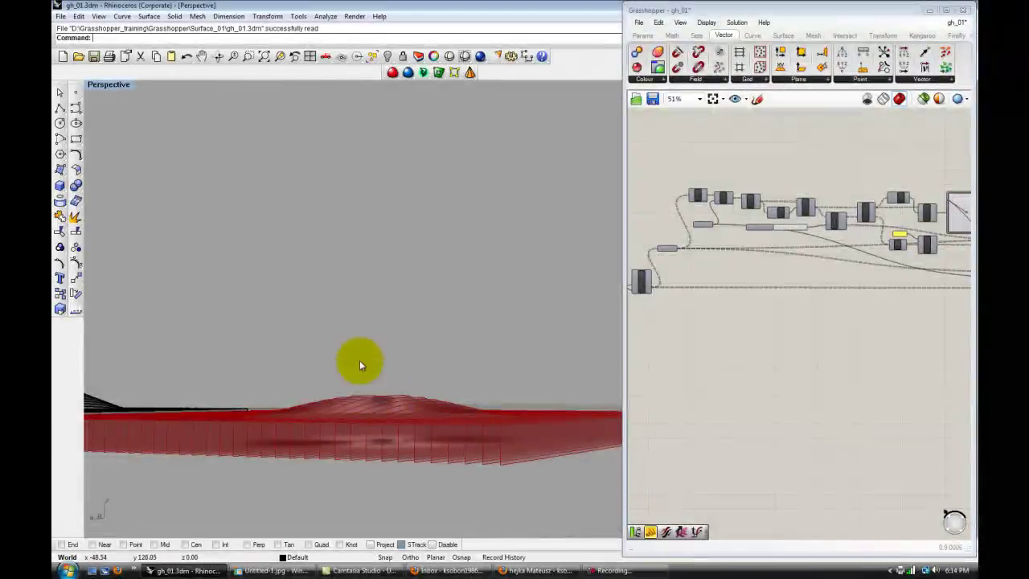
right_drag(419, 388, 434, 482)
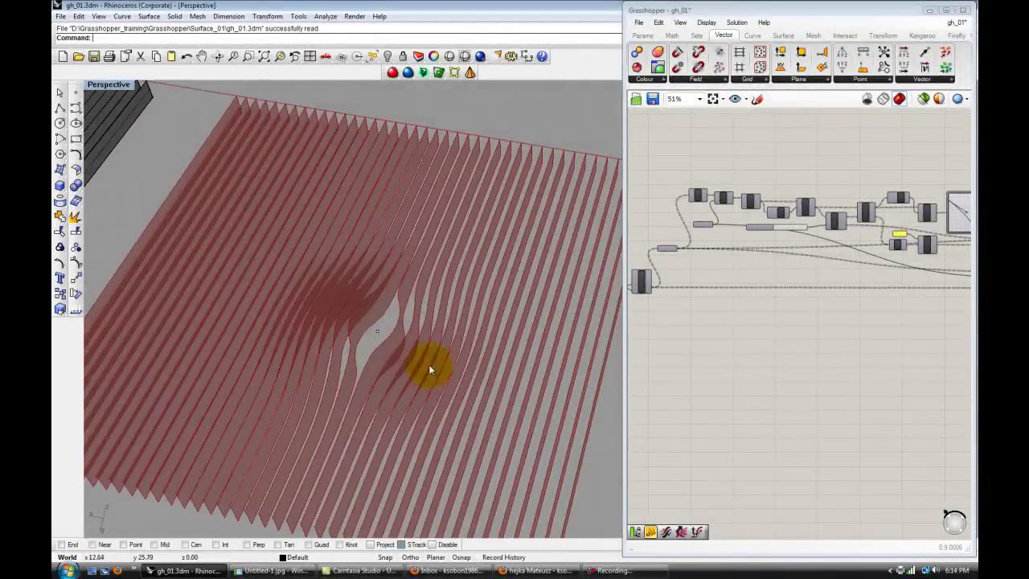
right_drag(418, 368, 360, 361)
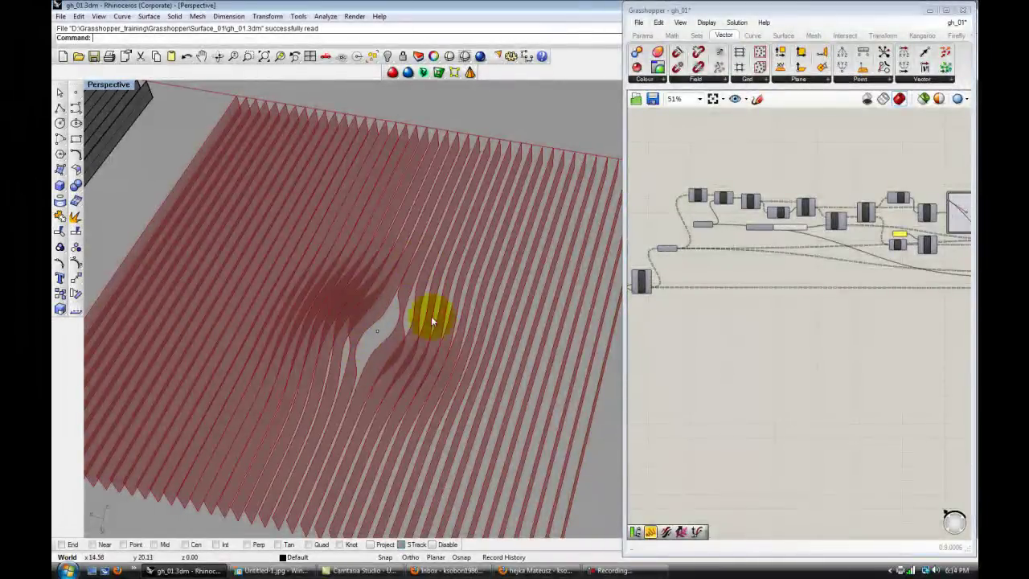
right_drag(455, 372, 431, 307)
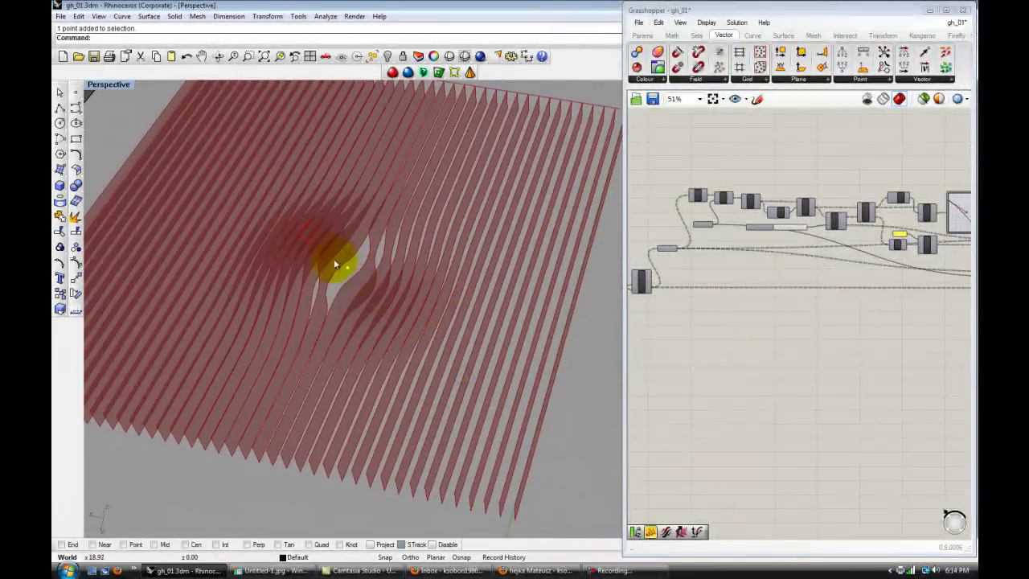
drag(351, 263, 387, 320)
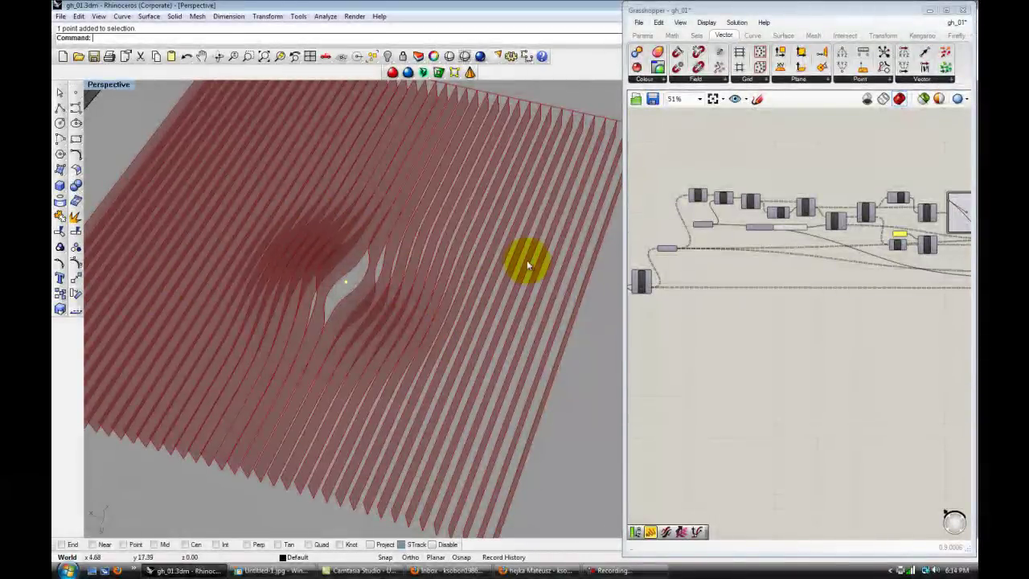
scroll(431, 329, down, 3)
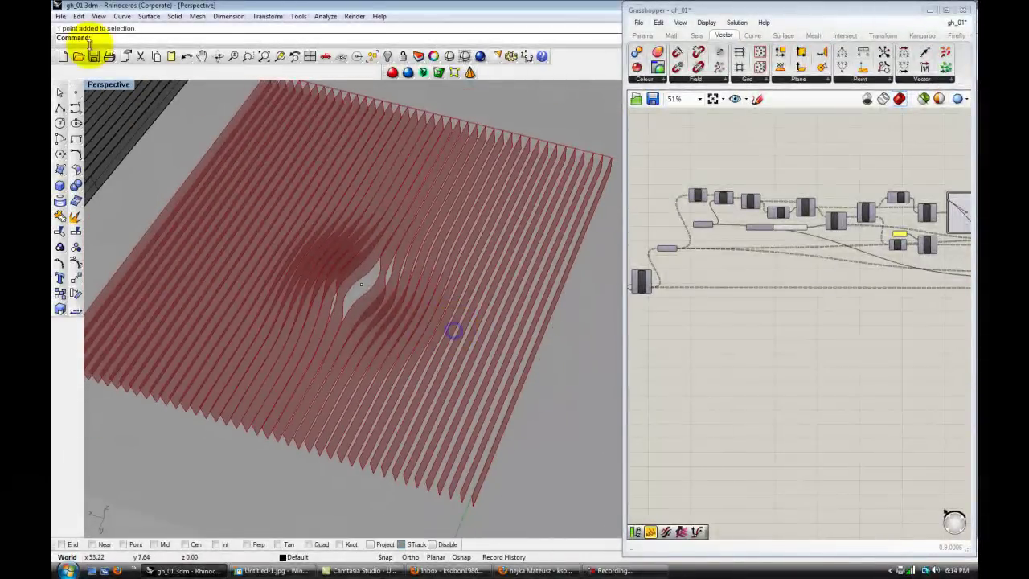
- Start a new Rhino model from the Large Objects - Feet template without saving gh_01.3dm, and maximize the Perspective viewport
click(60, 17)
click(81, 31)
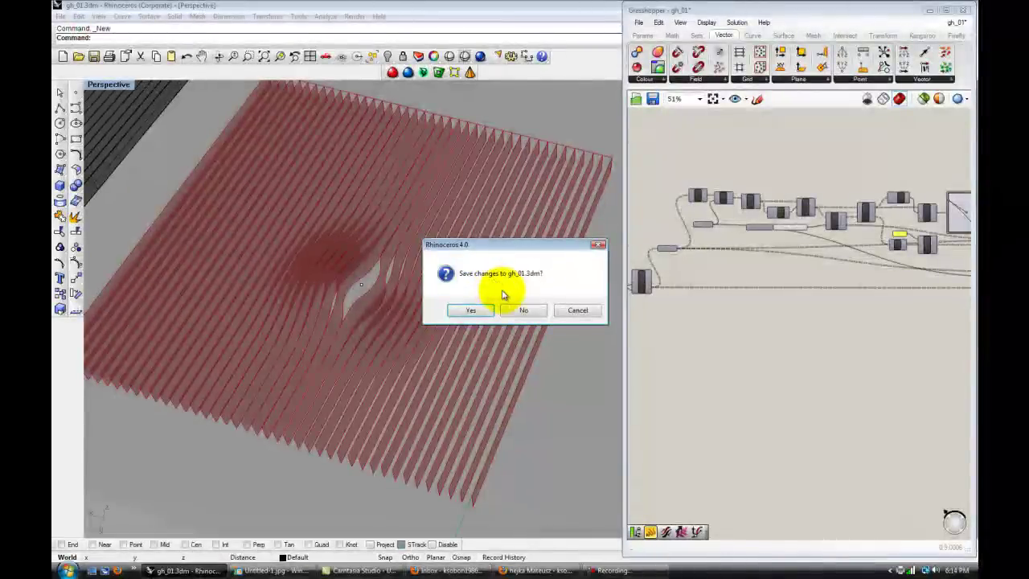
click(523, 309)
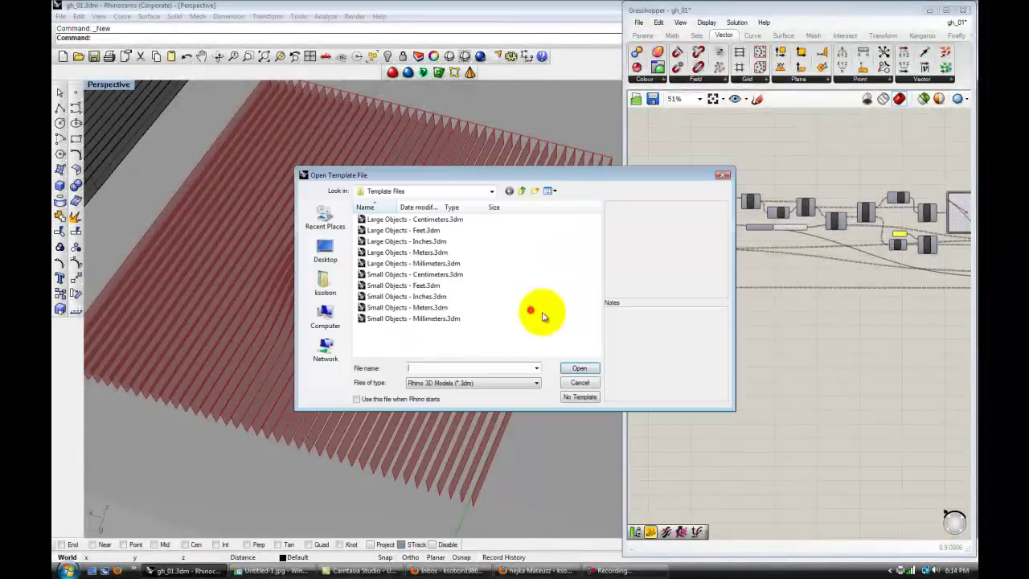
click(418, 229)
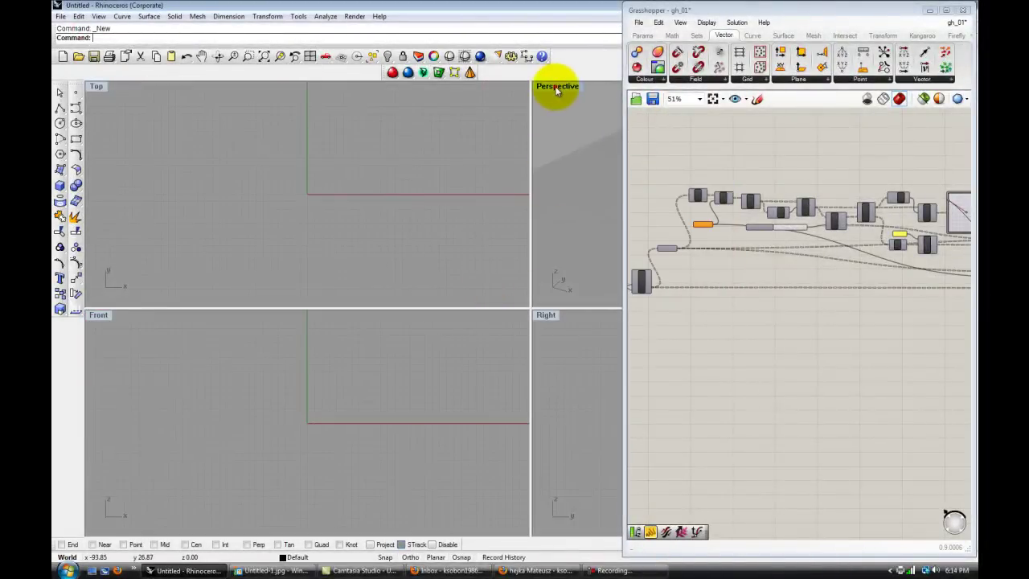
double_click(556, 86)
right_drag(519, 322, 165, 308)
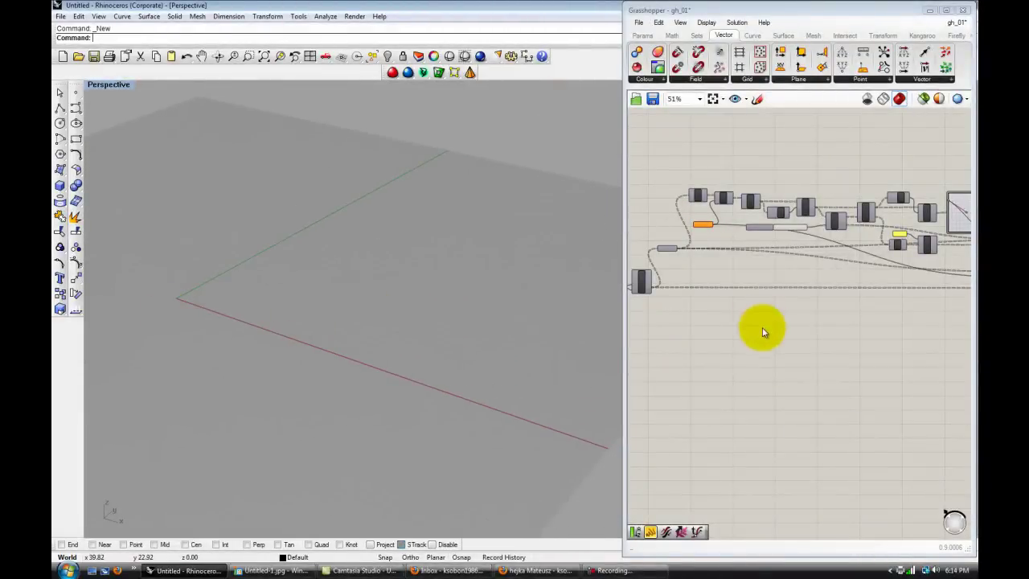
- Create a new blank Grasshopper definition
right_drag(763, 332, 796, 322)
click(639, 21)
click(654, 36)
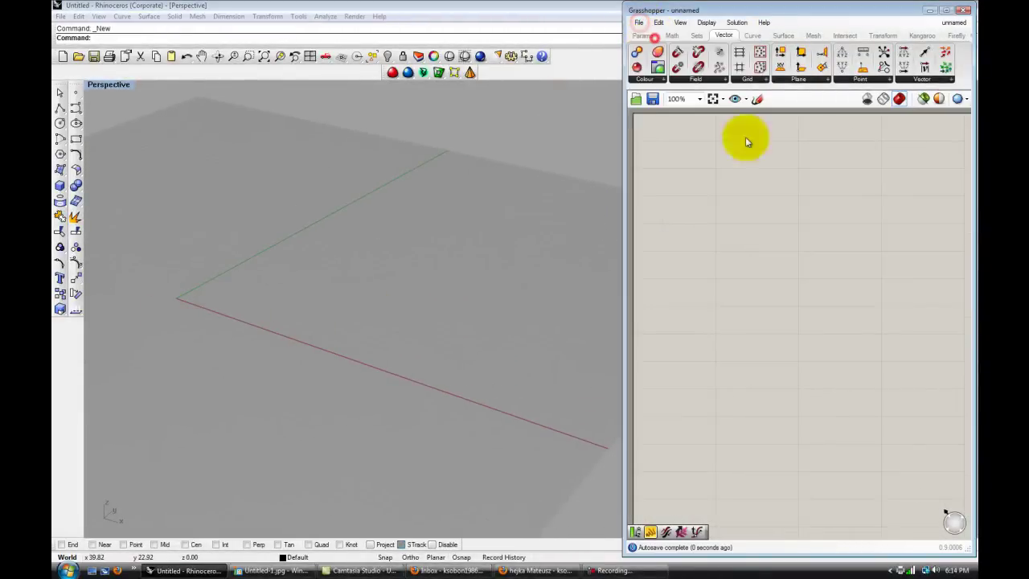
click(732, 235)
right_drag(760, 274, 738, 256)
right_drag(764, 295, 807, 312)
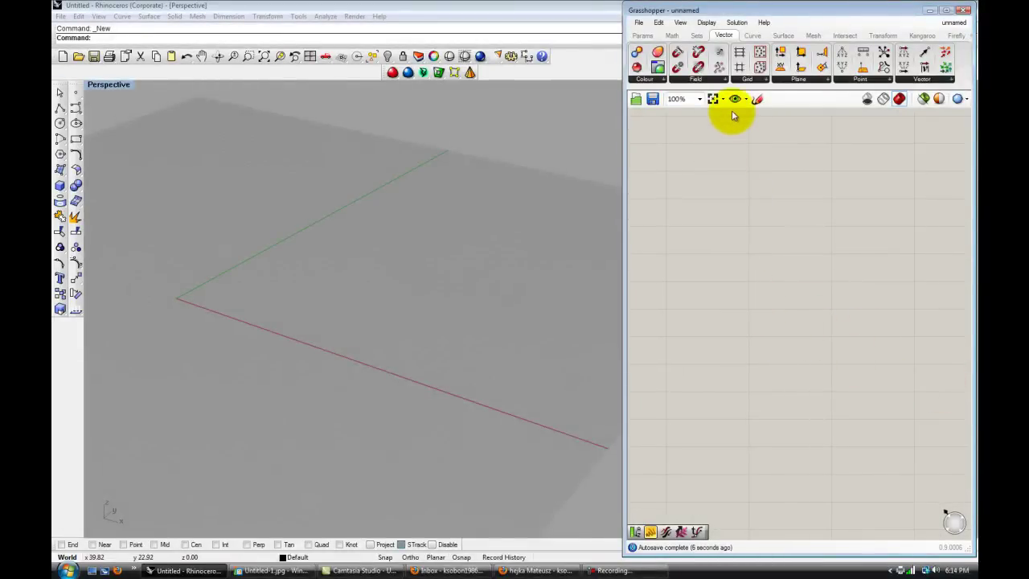
- Place a square grid (SqGrid) component on the empty Grasshopper canvas
click(723, 35)
drag(737, 69, 753, 261)
click(716, 204)
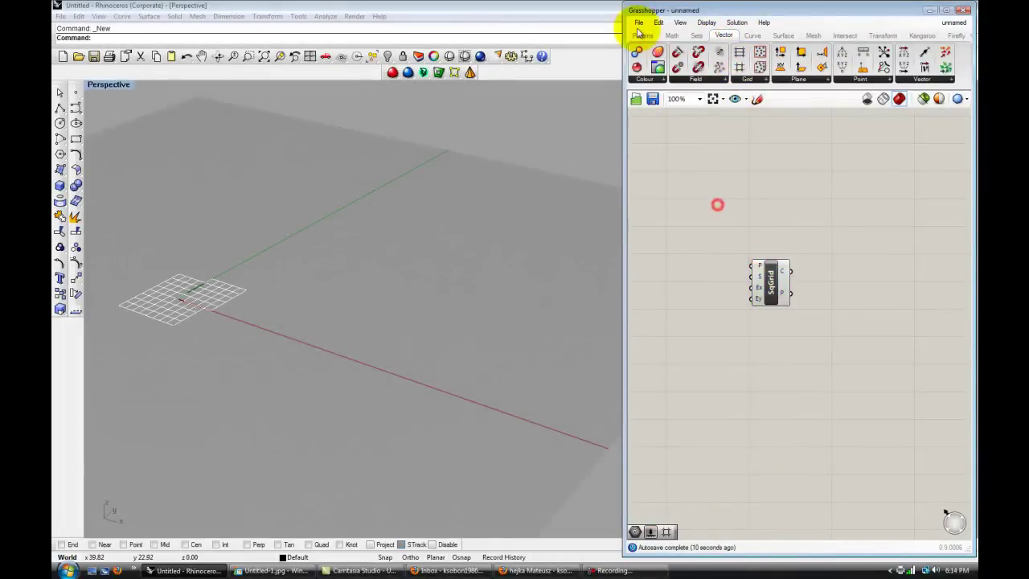
- Add a number slider beside the SqGrid component and configure it with 0 decimal digits and a maximum of 40
click(640, 35)
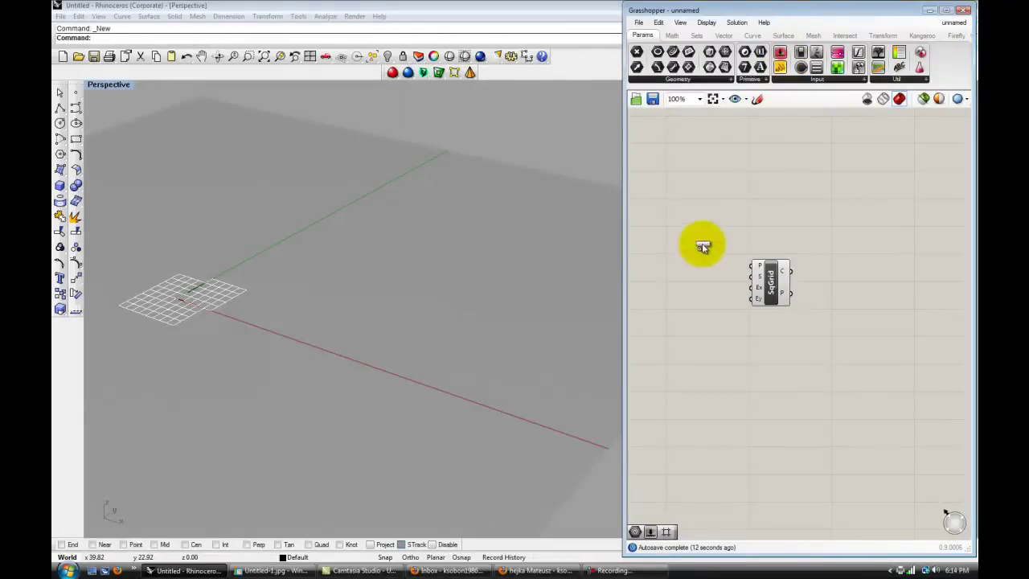
drag(722, 223, 680, 287)
scroll(643, 287, up, 2)
double_click(643, 287)
click(649, 253)
click(632, 252)
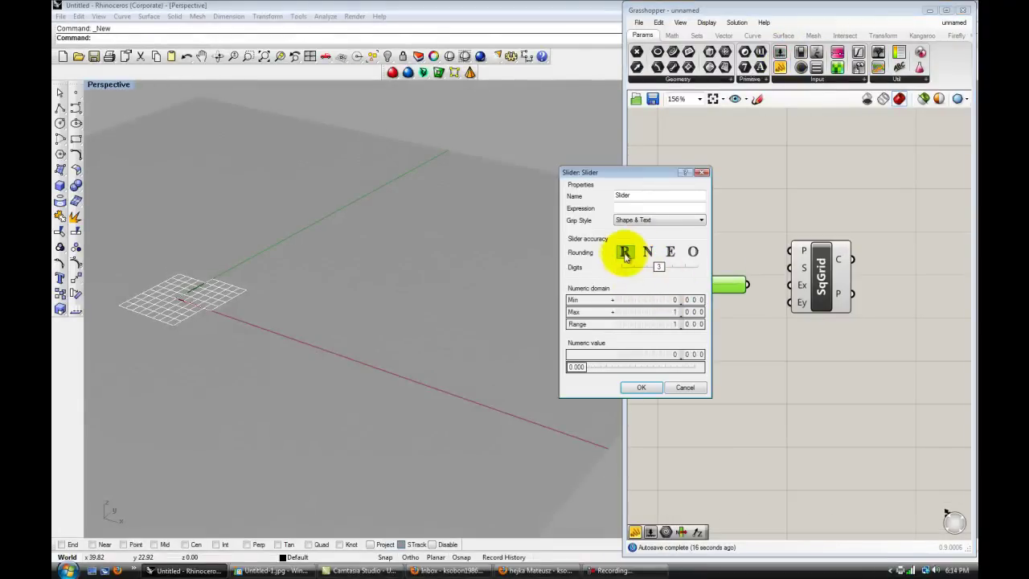
drag(654, 265, 618, 268)
double_click(666, 312)
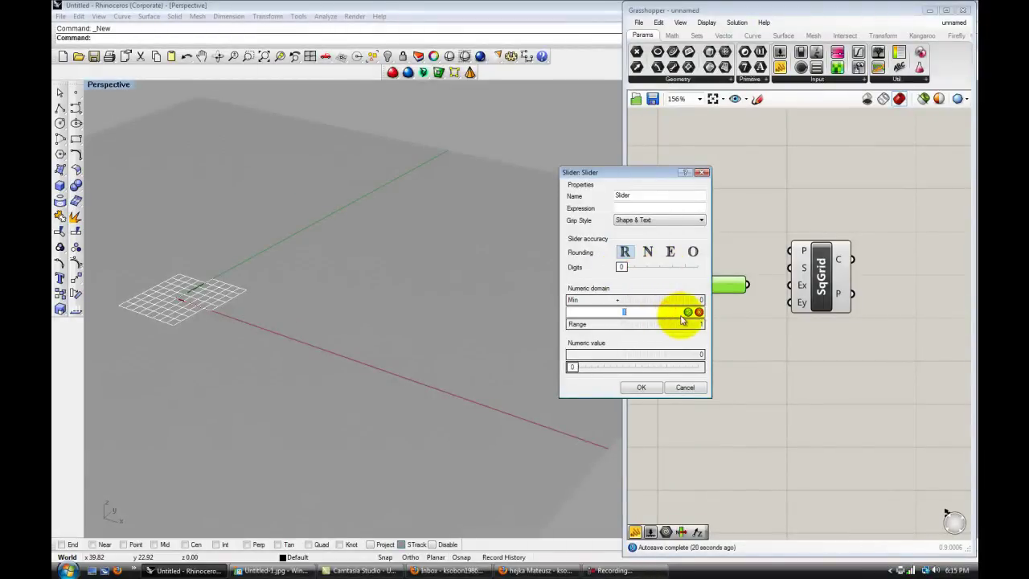
click(687, 312)
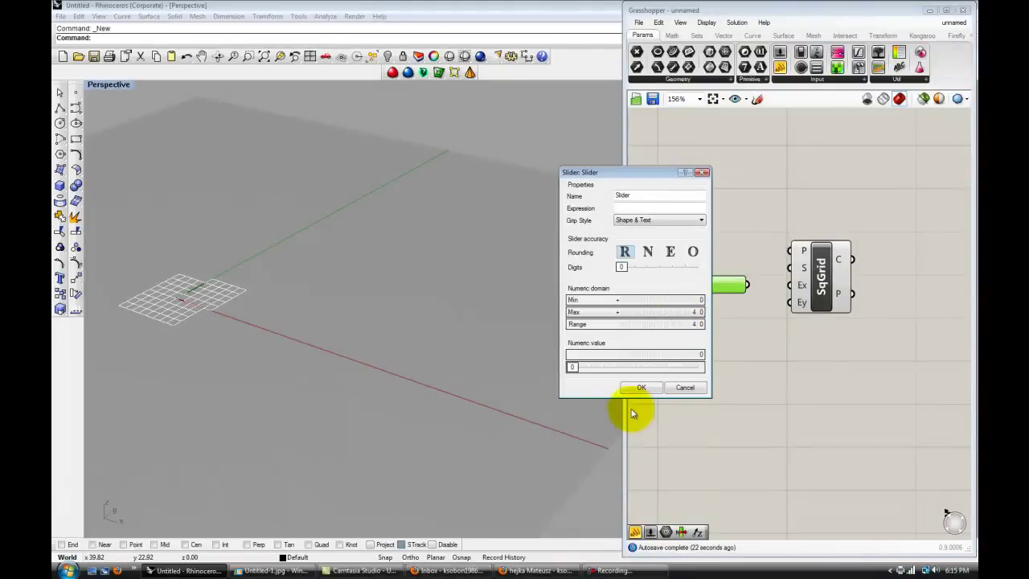
click(641, 387)
- Set the slider to 40 and connect it to both the Ex and Ey inputs of the SqGrid component
drag(669, 286, 789, 302)
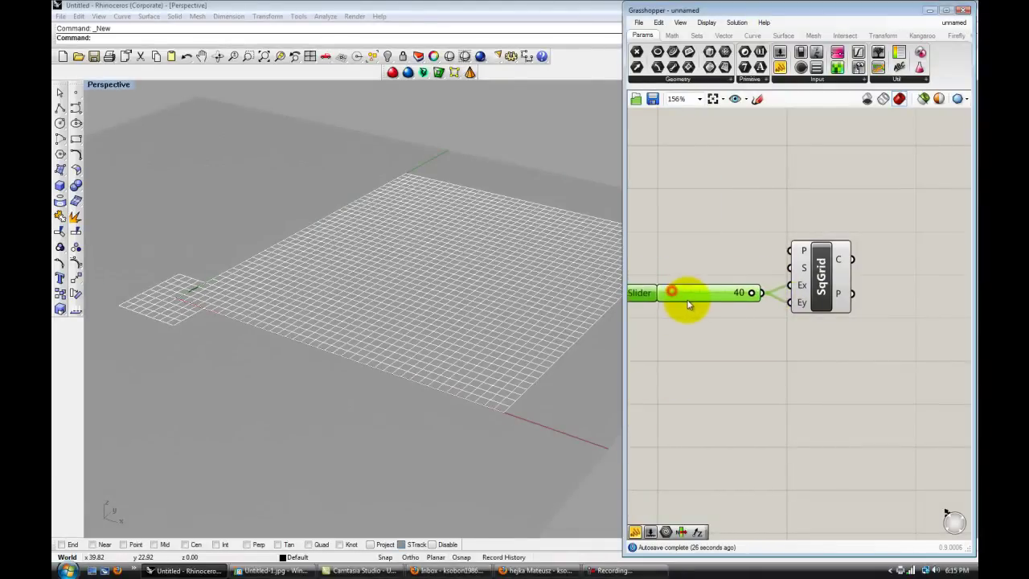
click(773, 349)
scroll(774, 348, down, 3)
scroll(808, 295, up, 1)
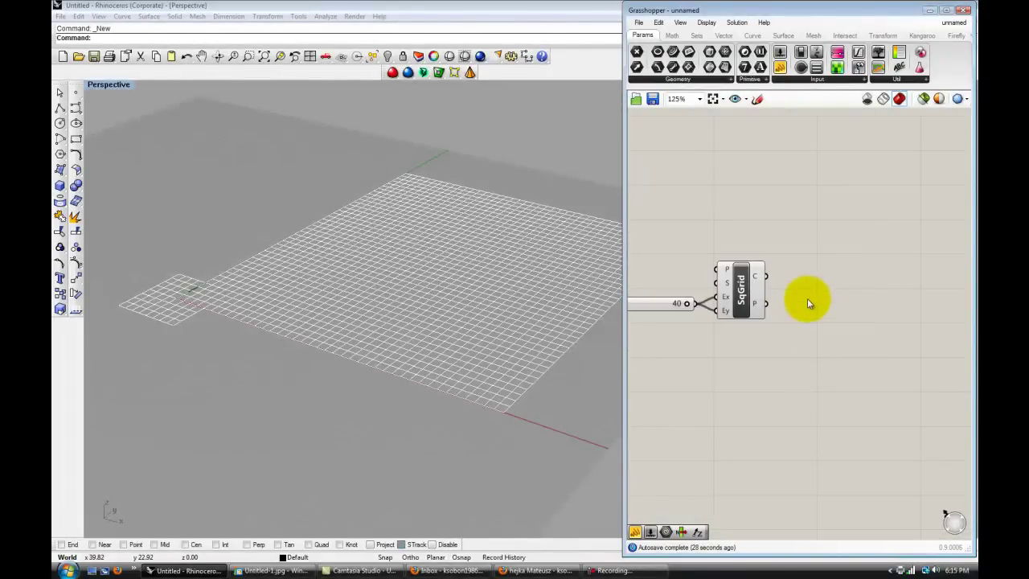
click(416, 282)
scroll(514, 287, up, 2)
scroll(514, 285, down, 3)
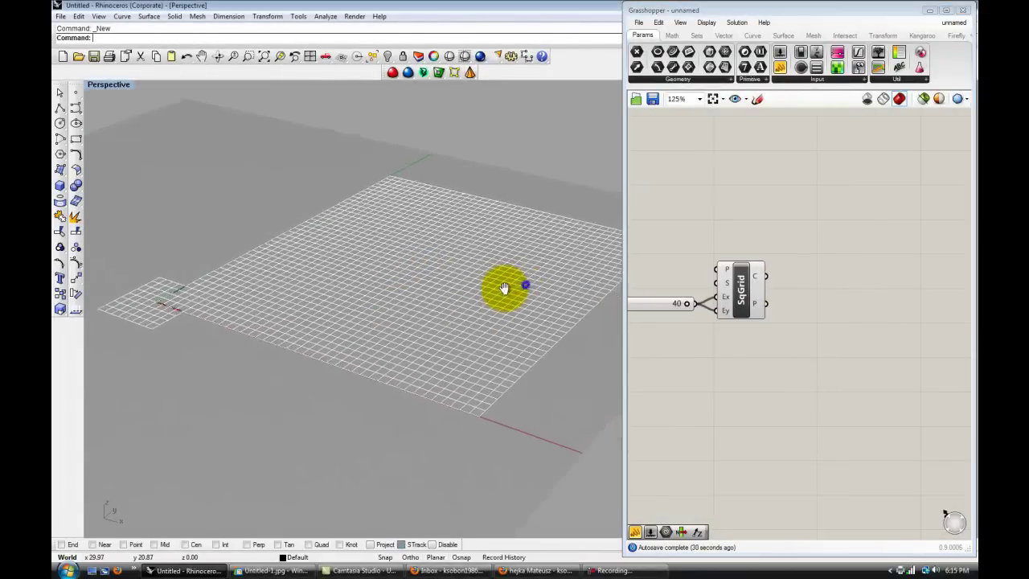
- Add a Geometry parameter and connect the P output of the SqGrid component to it
right_click(839, 307)
right_drag(823, 300, 803, 313)
scroll(762, 302, up, 1)
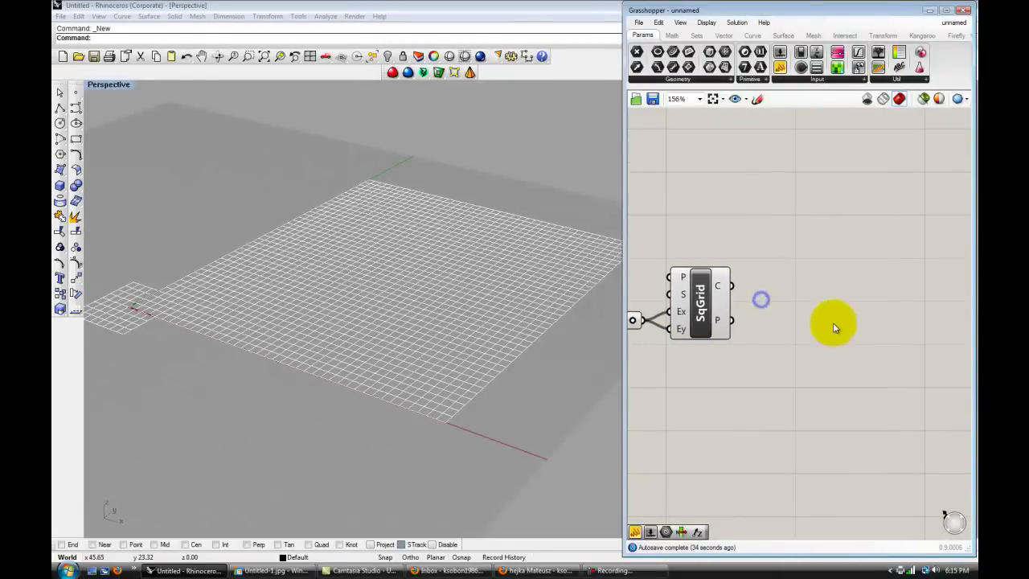
click(683, 78)
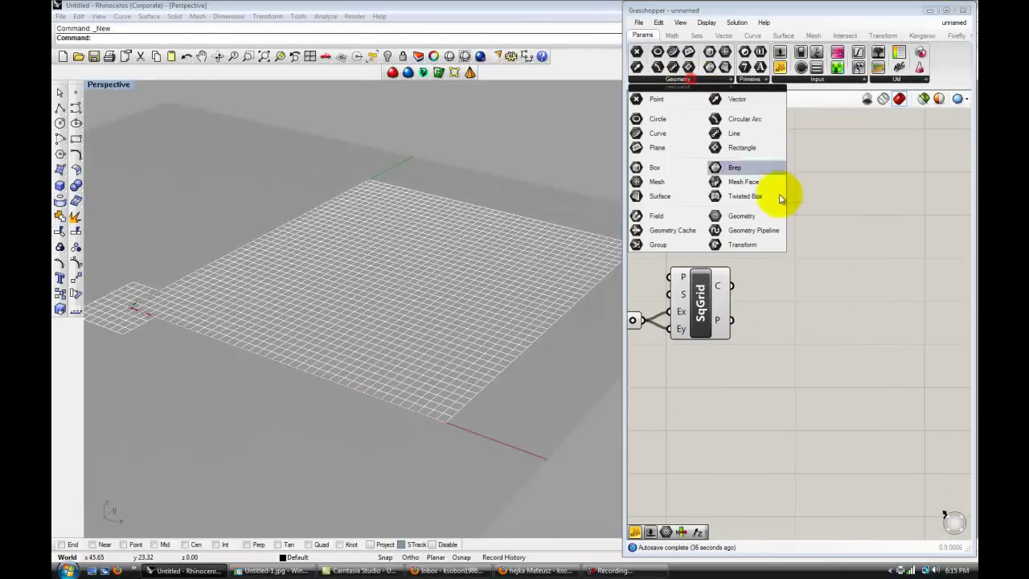
drag(743, 215, 838, 264)
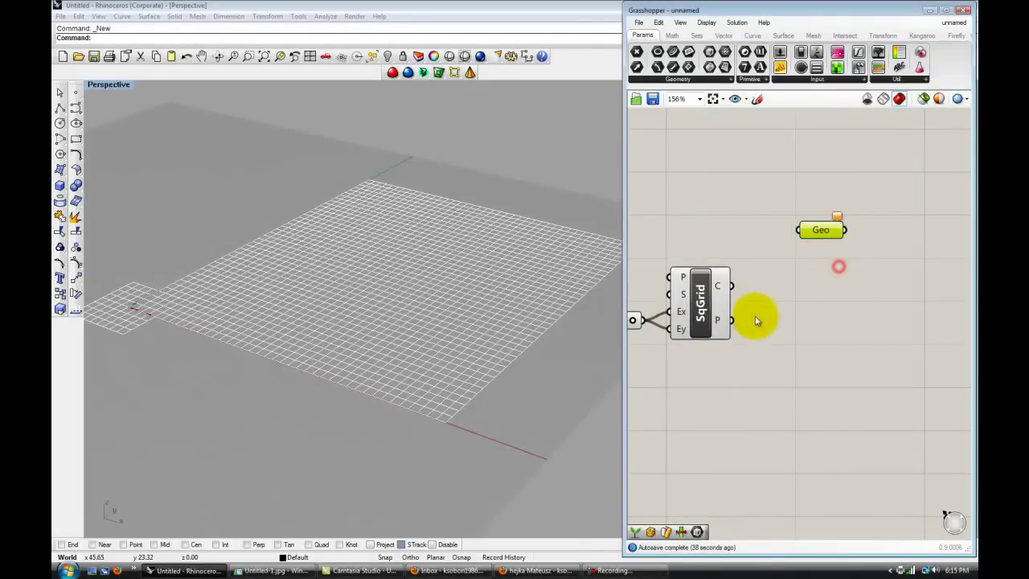
drag(735, 321, 838, 225)
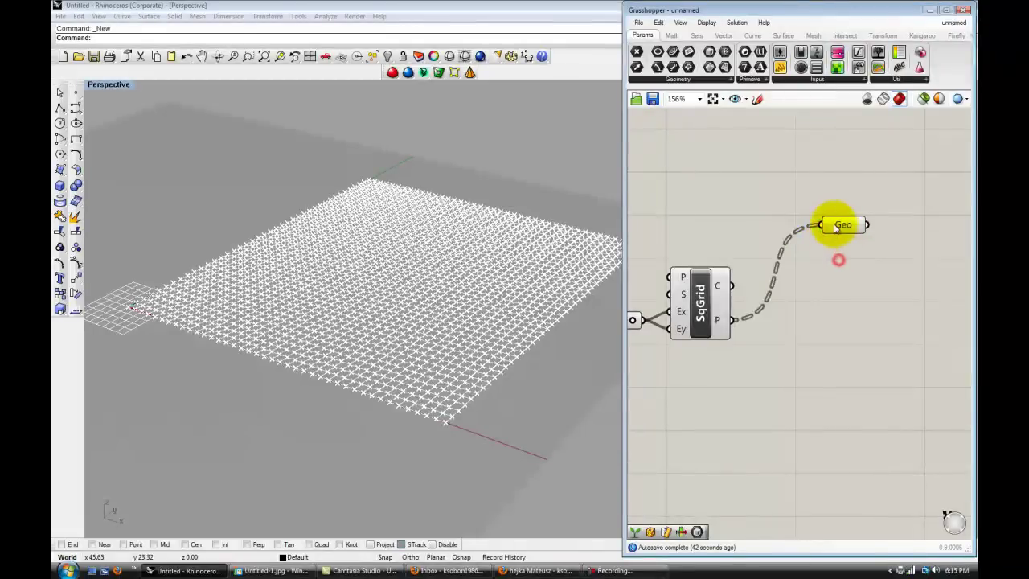
- Turn on Simplify for the Geometry parameter and move it closer to the SqGrid component
right_click(833, 224)
click(868, 366)
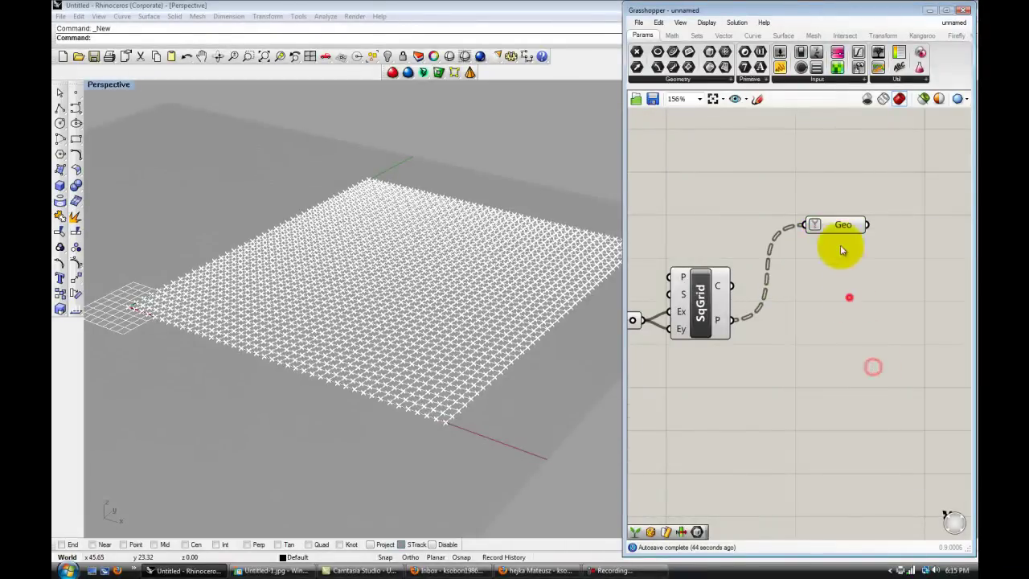
click(810, 241)
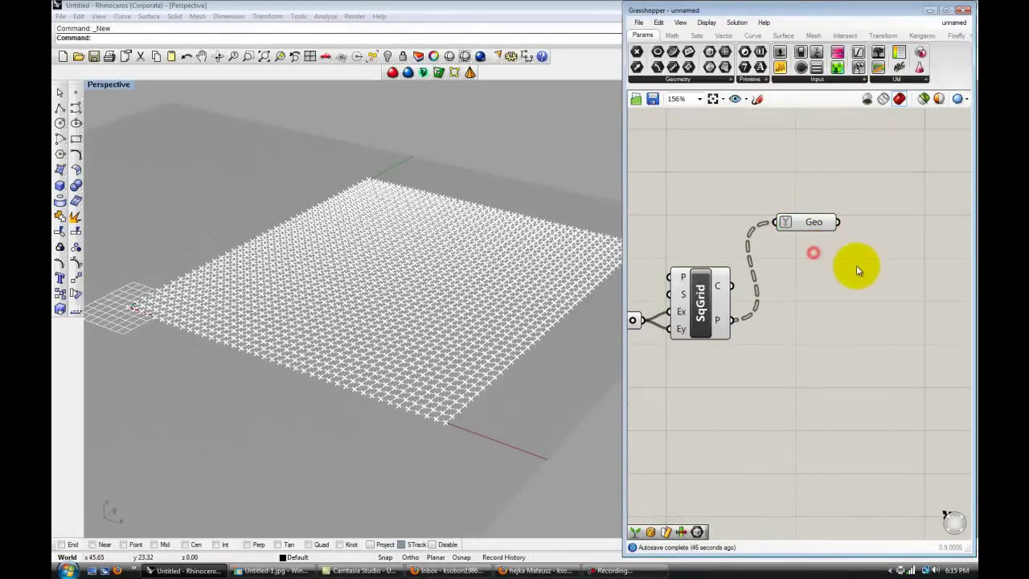
- Add a Graft Tree component and connect the Geometry parameter's output to its D input
scroll(854, 269, down, 1)
right_drag(852, 267, 744, 299)
scroll(787, 277, up, 2)
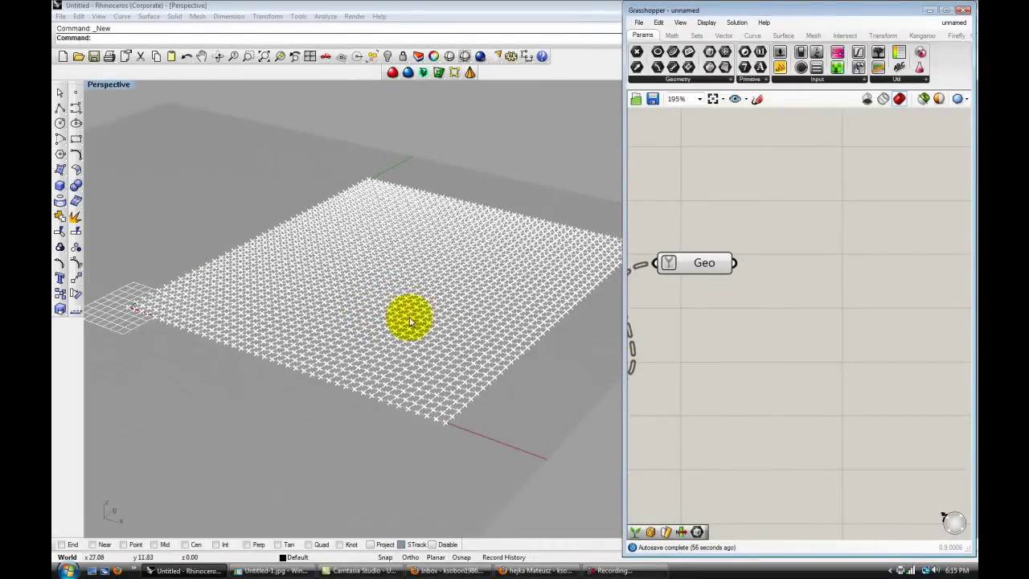
right_drag(777, 273, 778, 314)
right_click(799, 256)
click(778, 222)
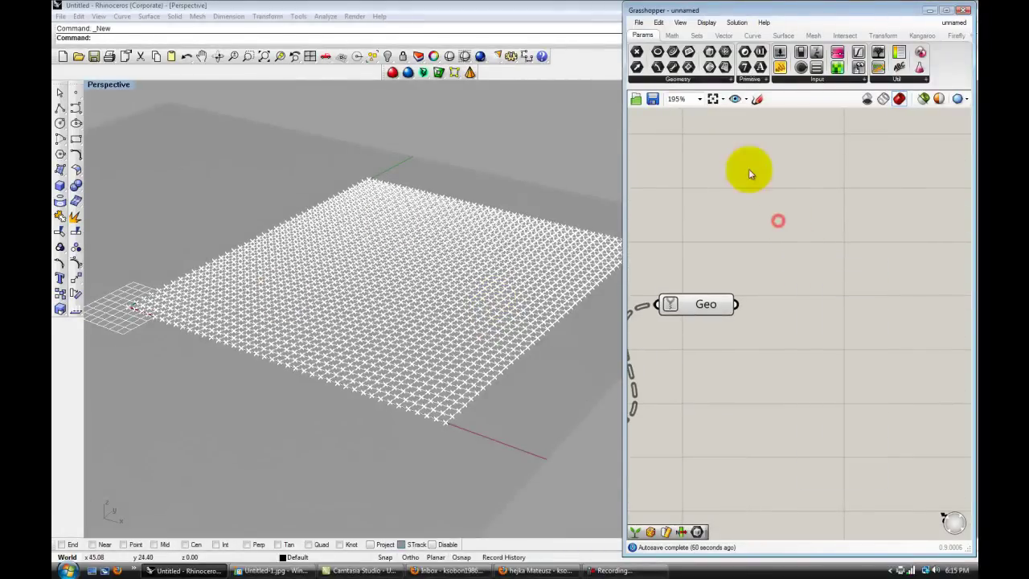
click(725, 36)
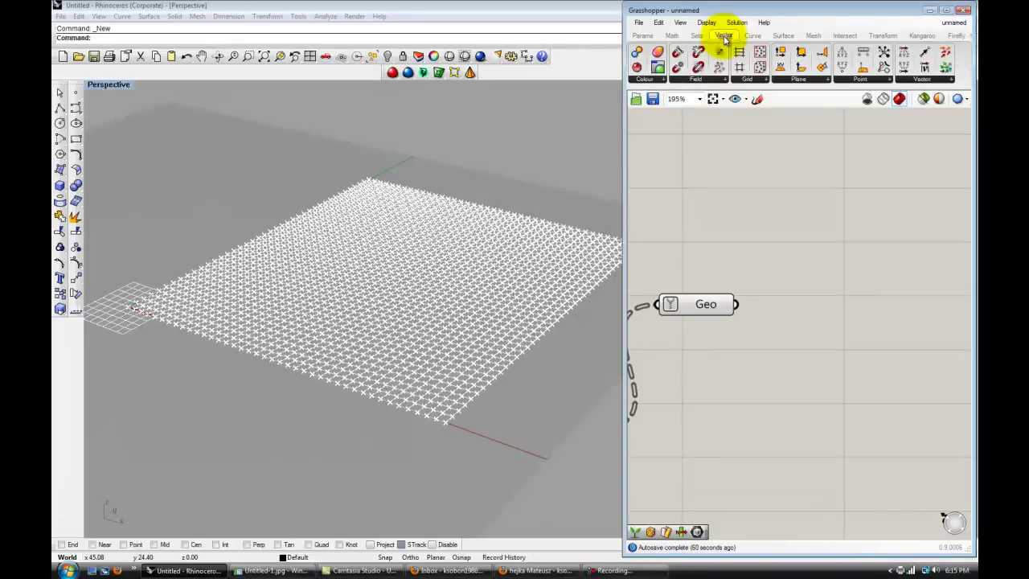
click(698, 36)
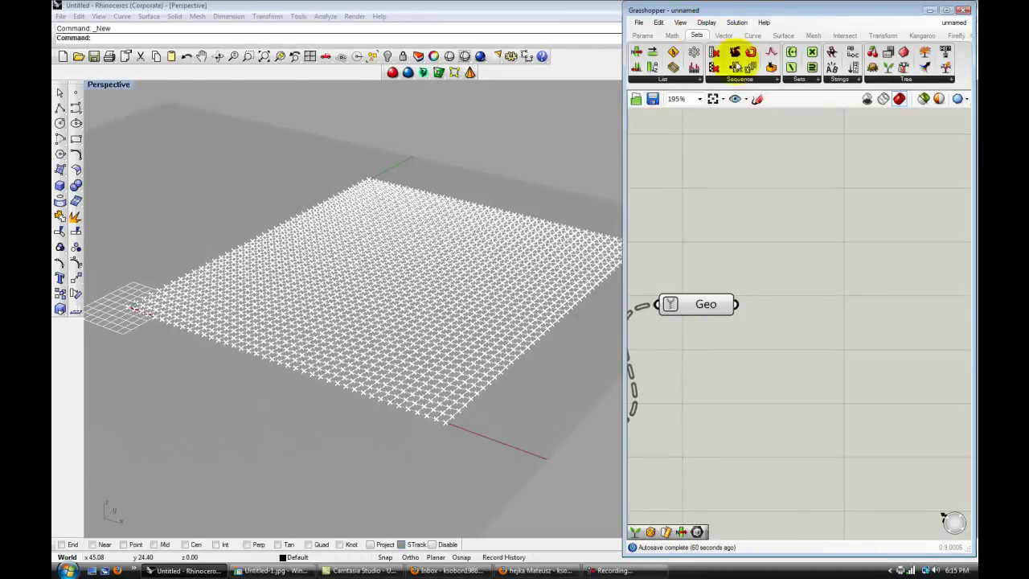
click(903, 80)
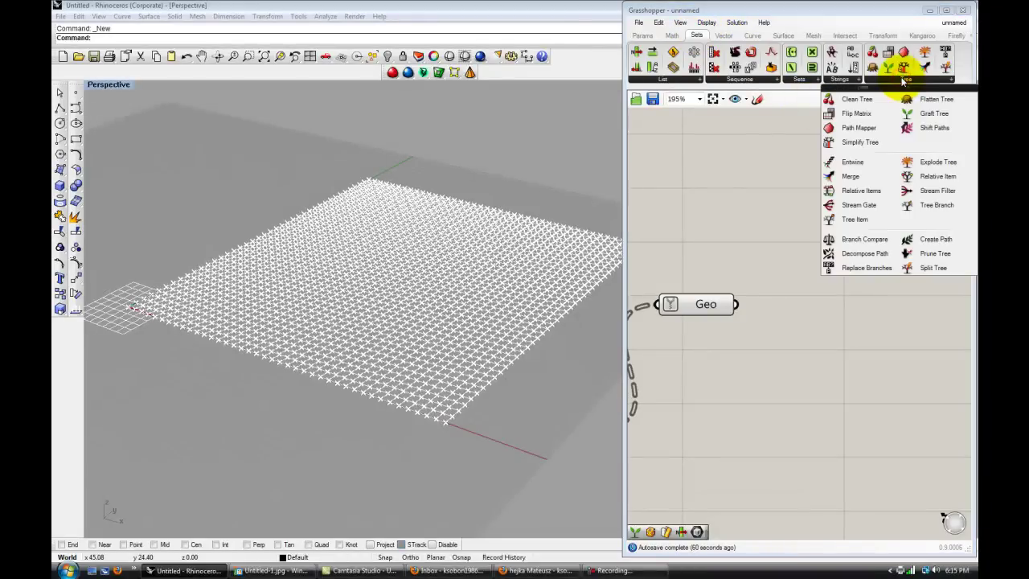
drag(932, 113, 816, 241)
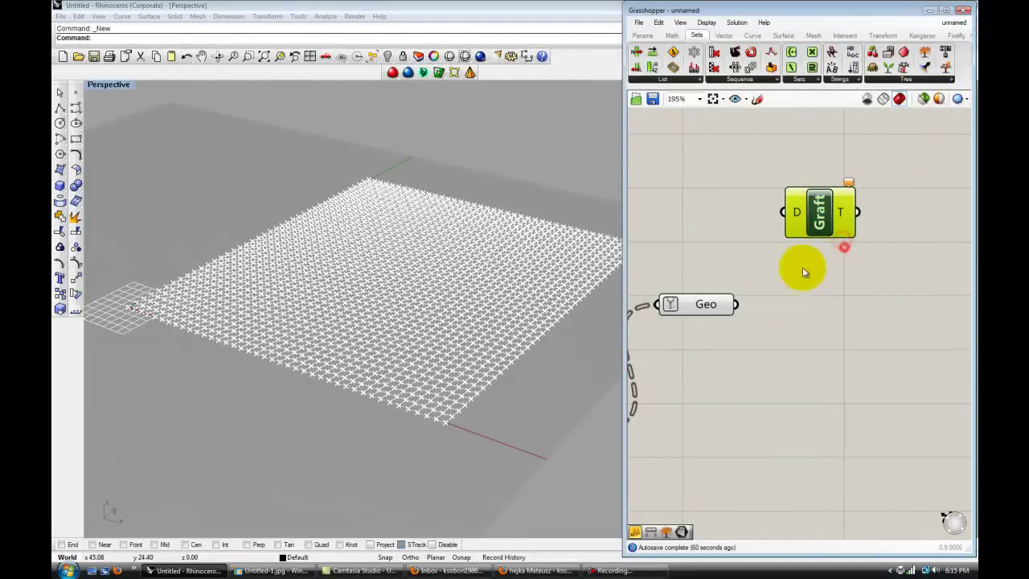
drag(735, 304, 806, 222)
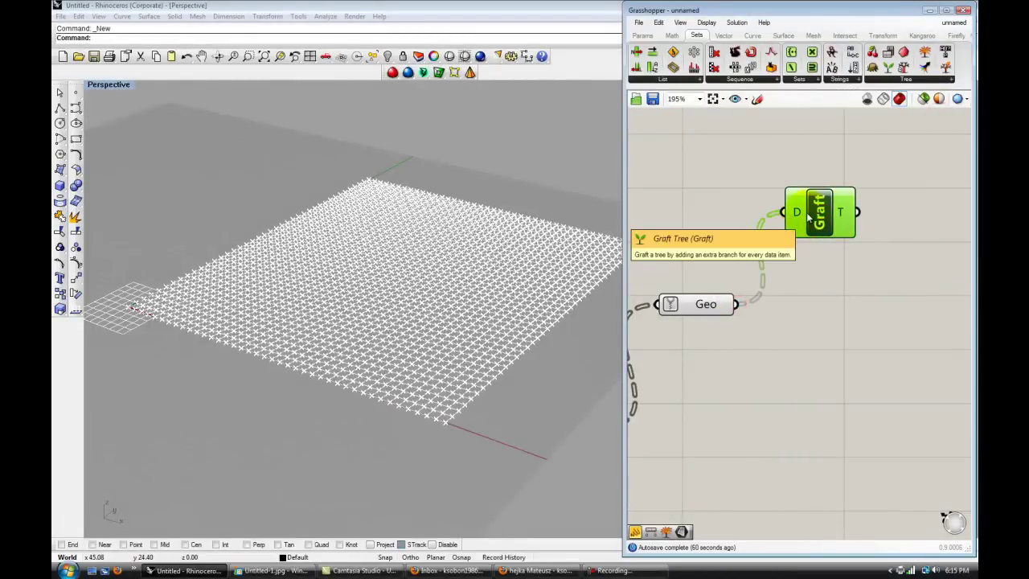
- Add a Distance component and connect the T output of the Graft Tree component to its A input
right_drag(858, 277, 777, 262)
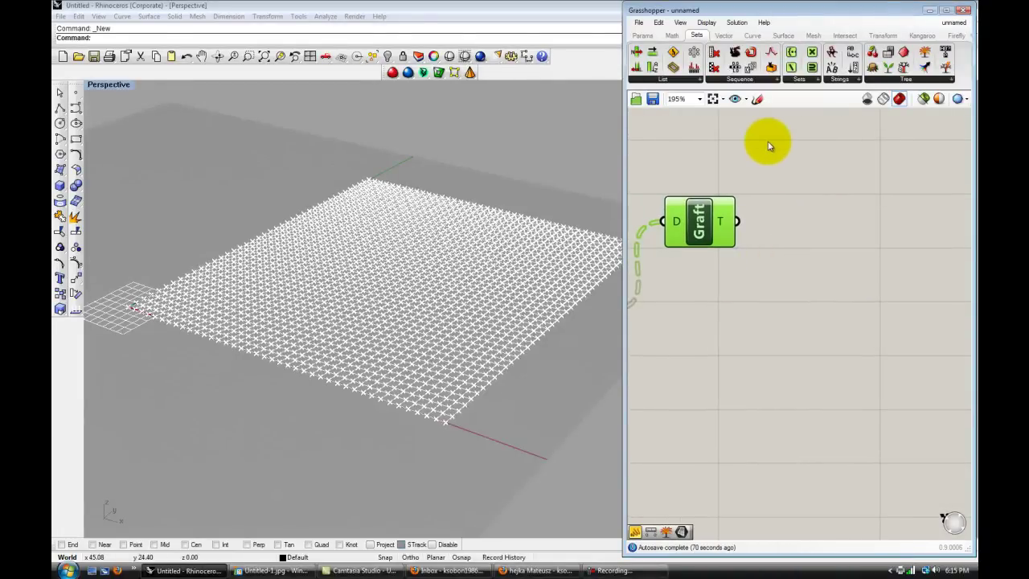
click(724, 35)
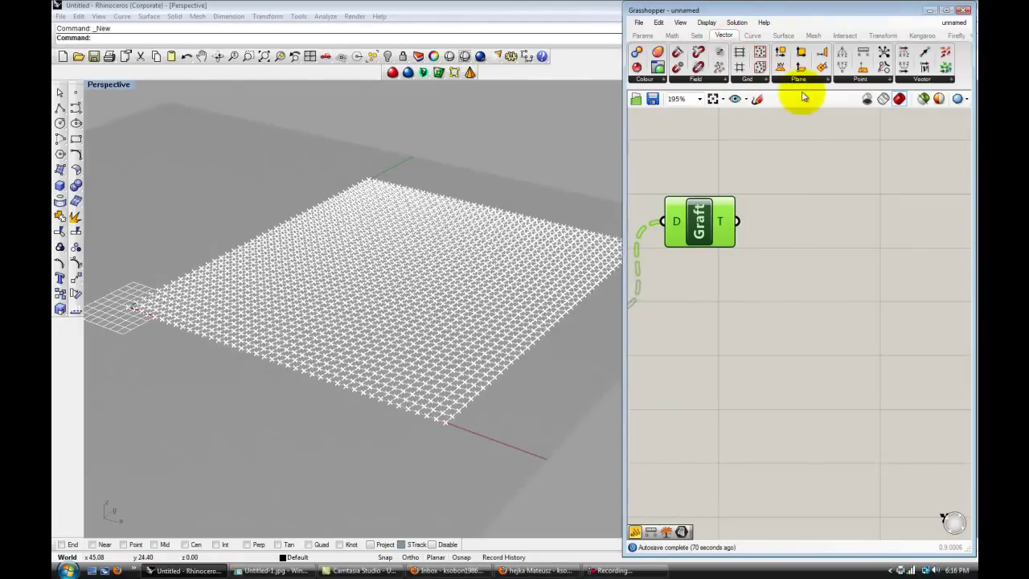
drag(862, 54, 858, 232)
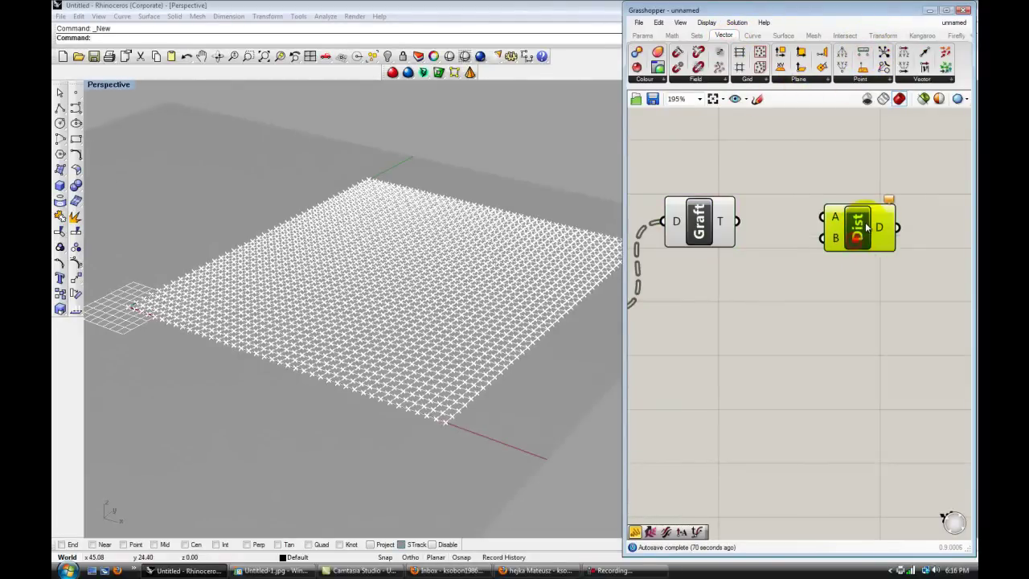
drag(746, 225, 830, 208)
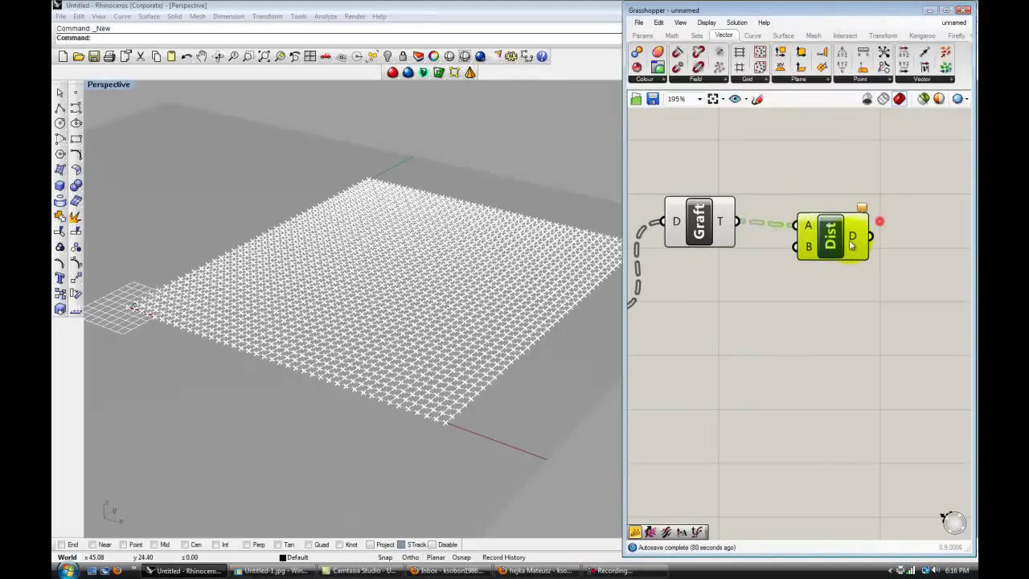
scroll(822, 317, down, 1)
right_drag(800, 331, 835, 306)
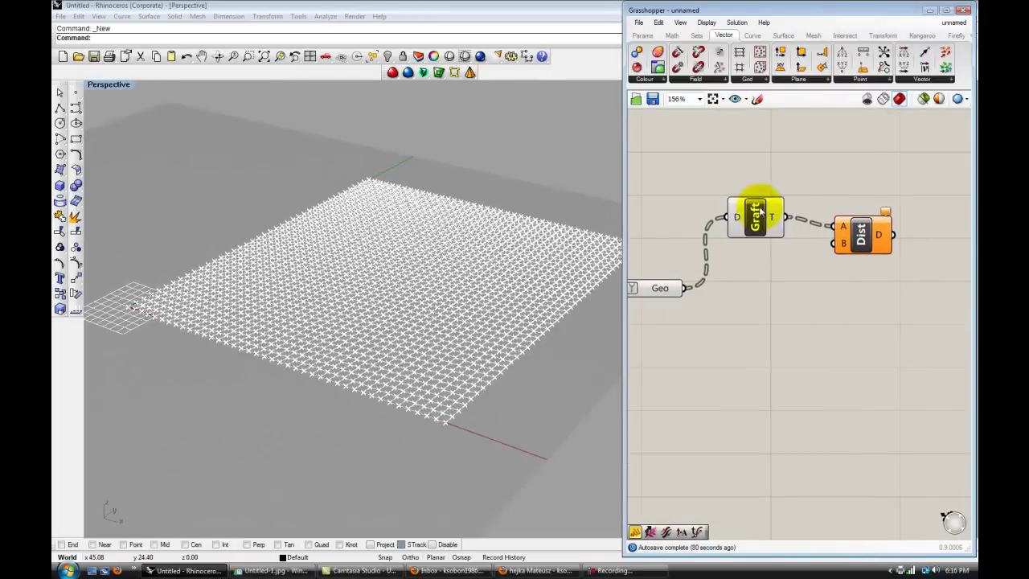
- Add a Point parameter to the canvas below the Graft Tree component
click(657, 291)
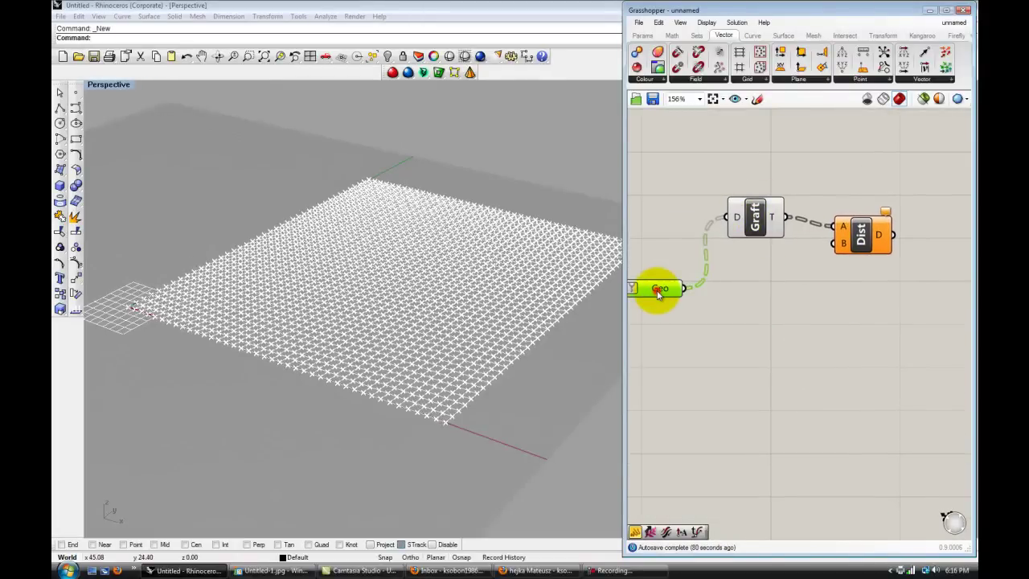
click(790, 290)
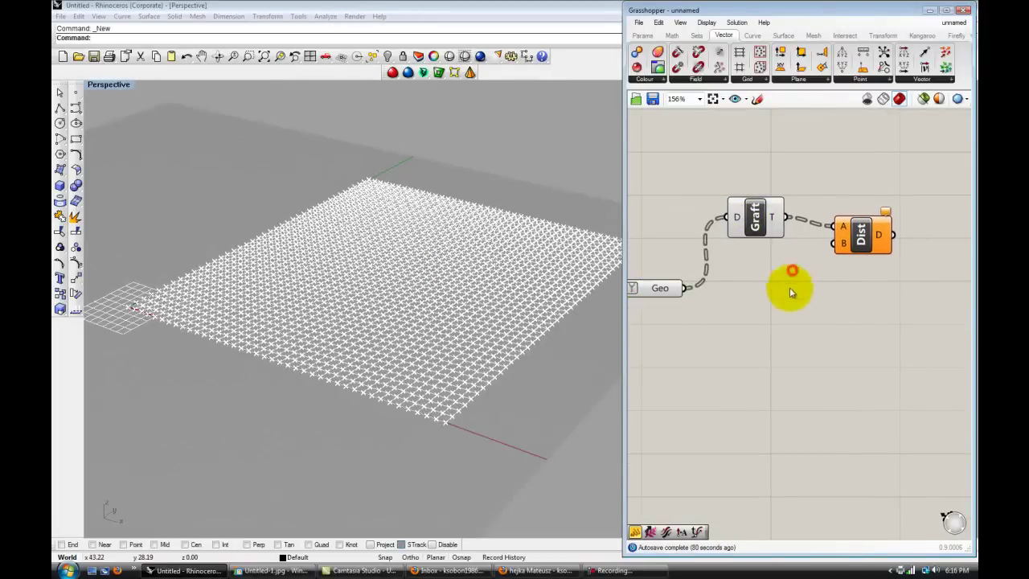
click(643, 35)
click(693, 79)
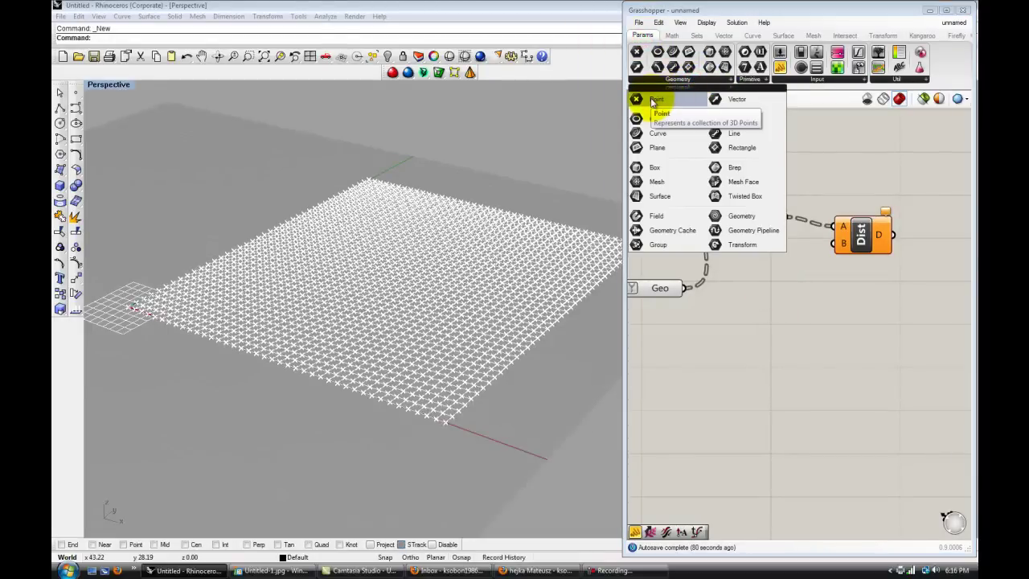
drag(656, 98, 770, 295)
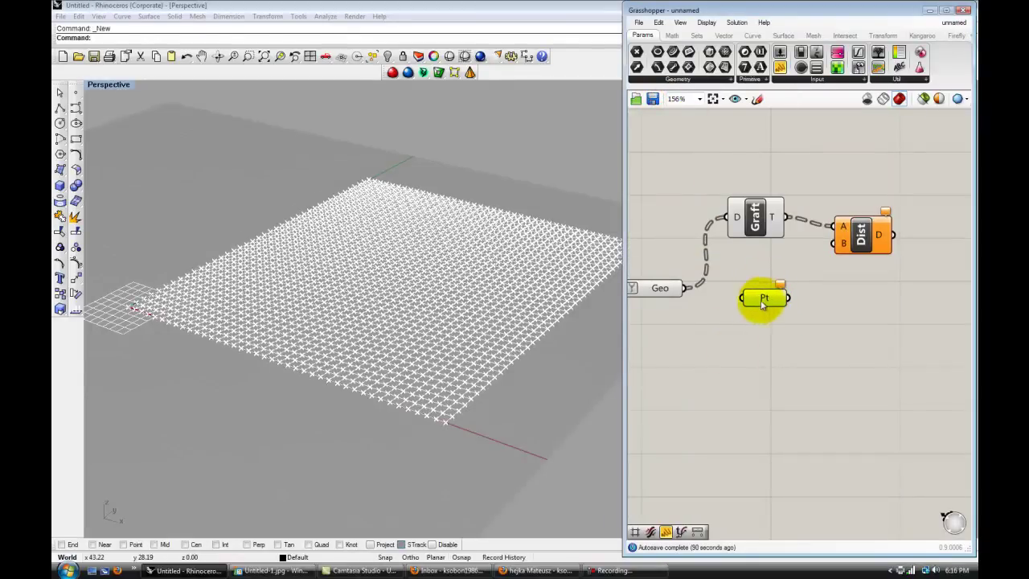
click(732, 372)
- Place a point object in the Rhino Perspective viewport near the middle of the grid
click(207, 109)
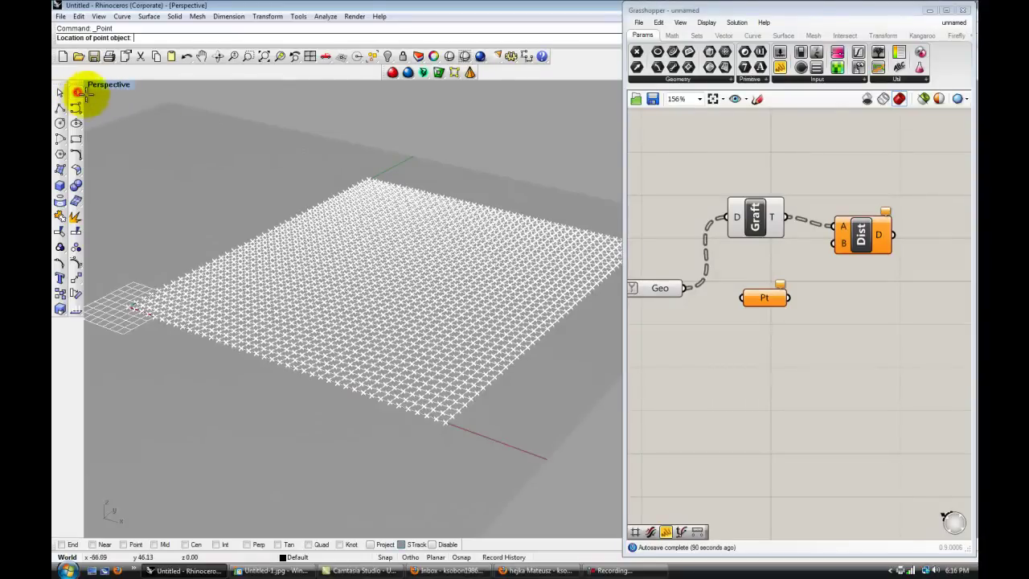
click(389, 289)
click(344, 260)
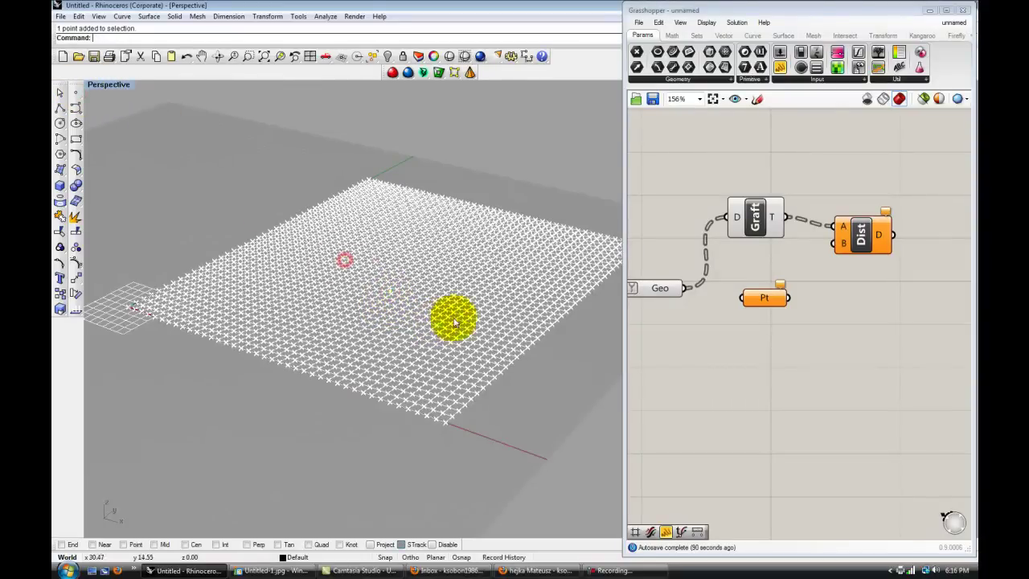
- Set the Point parameter to reference the single Rhino point on the grid
click(759, 296)
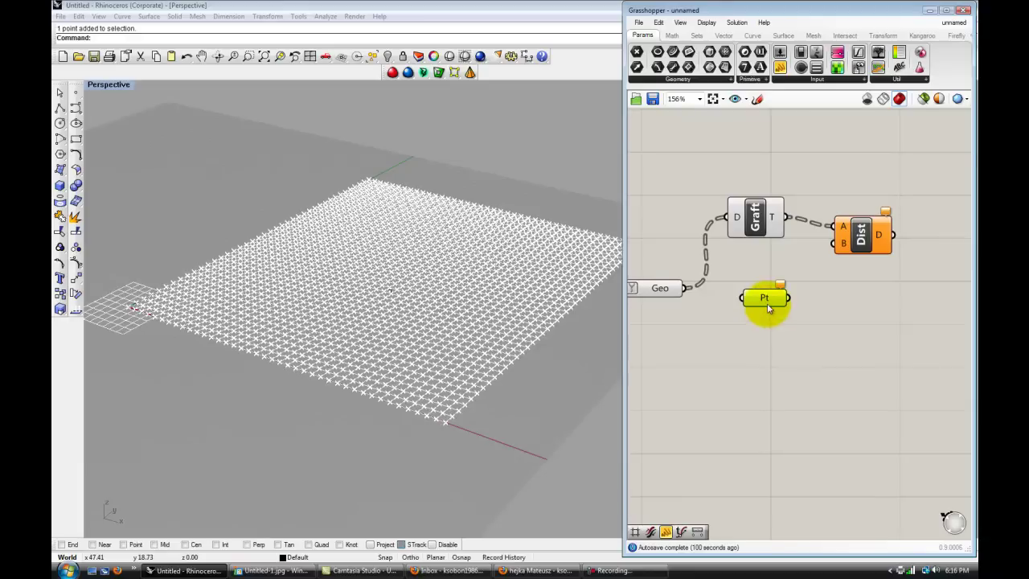
right_click(767, 304)
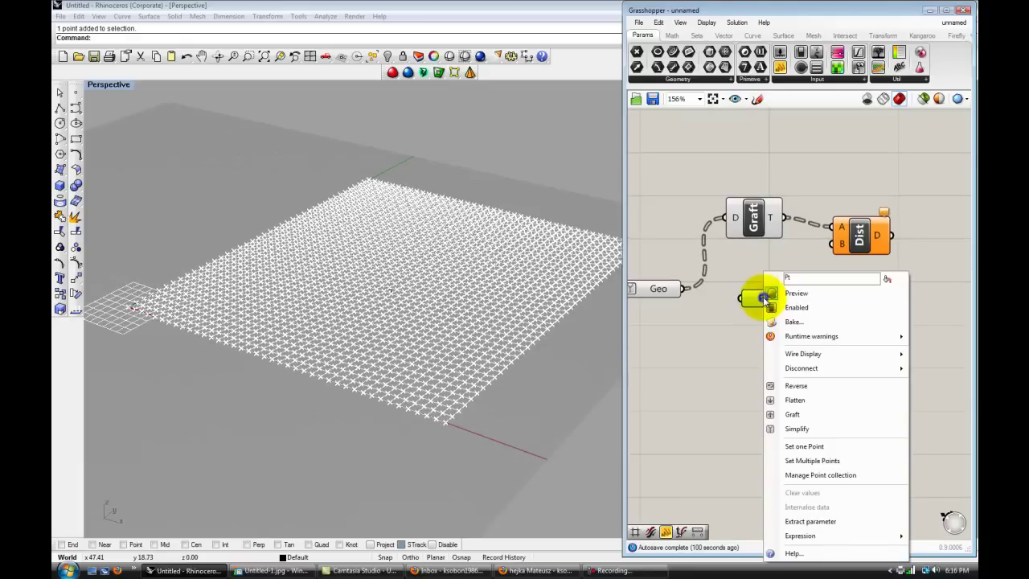
click(804, 446)
click(389, 293)
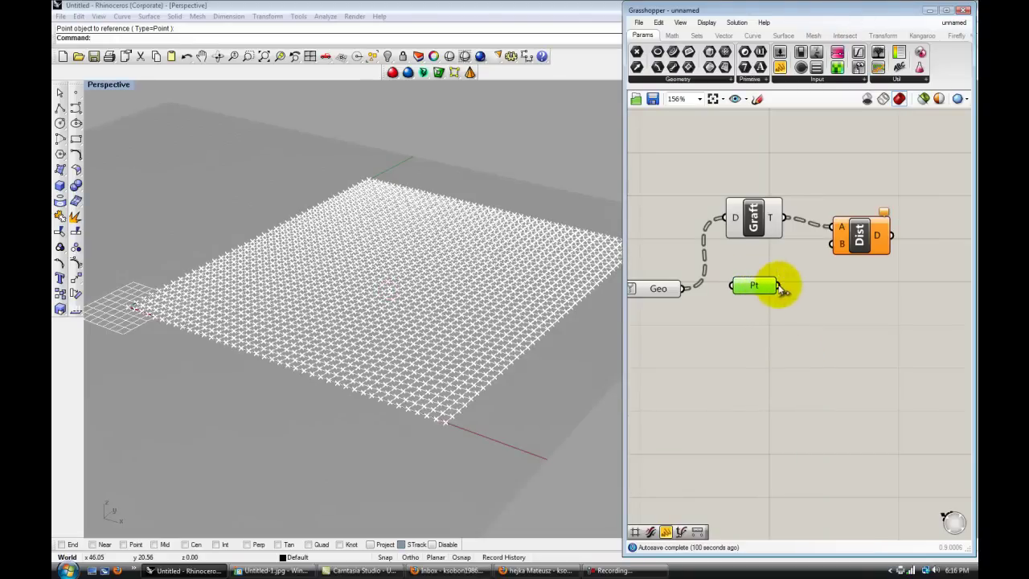
- Connect the Point parameter's output to the B input of the Distance component
drag(780, 287, 858, 245)
click(853, 294)
scroll(862, 304, down, 1)
right_drag(863, 303, 754, 303)
scroll(746, 266, up, 1)
click(747, 252)
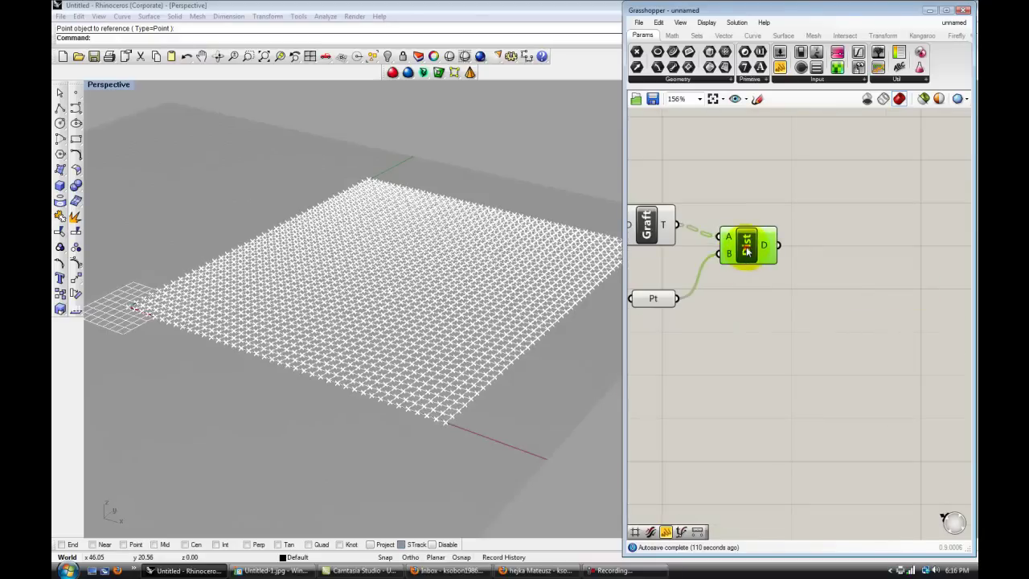
- Move the Rhino point slightly farther back on the grid
click(334, 253)
drag(390, 290, 405, 253)
click(766, 316)
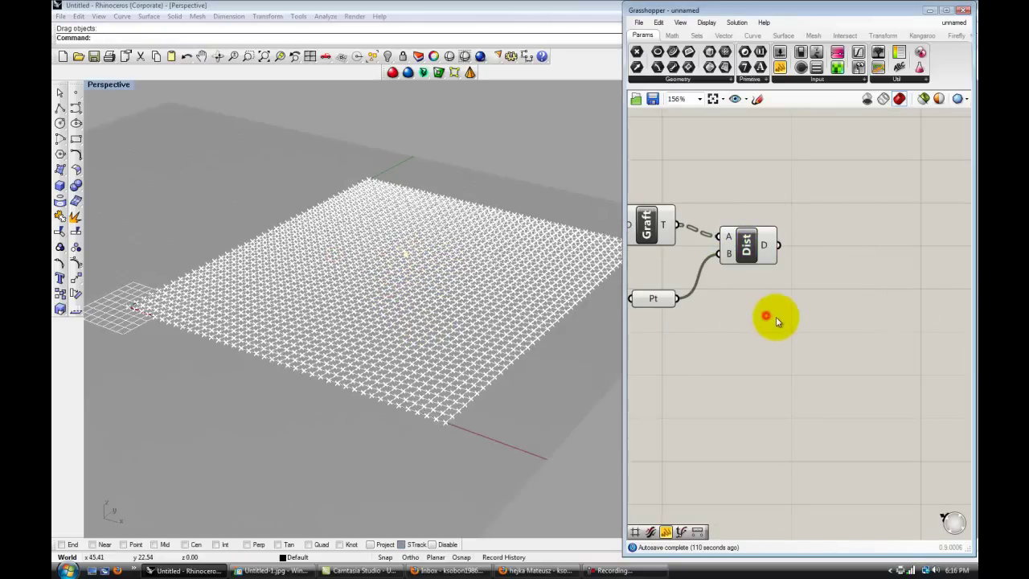
- Add a Shift Paths (PShift) component and connect the Distance component's D output to its D input
right_drag(807, 307, 802, 359)
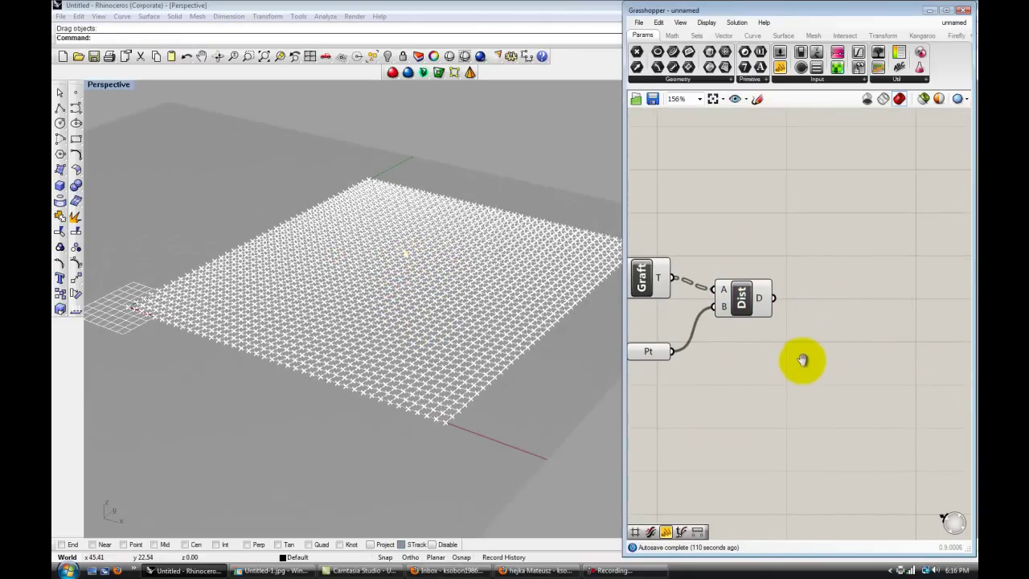
right_drag(818, 322, 809, 294)
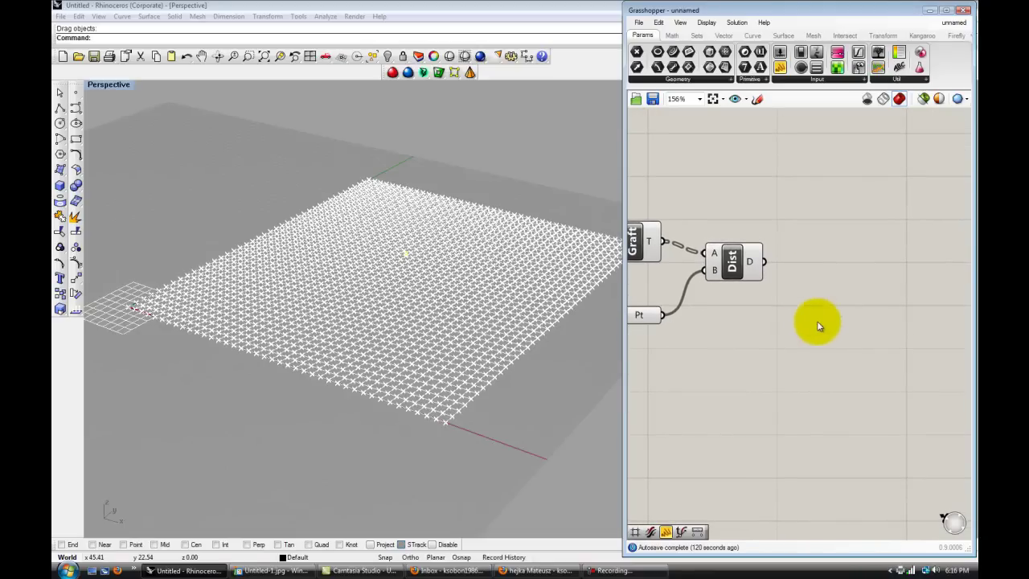
right_drag(815, 322, 810, 308)
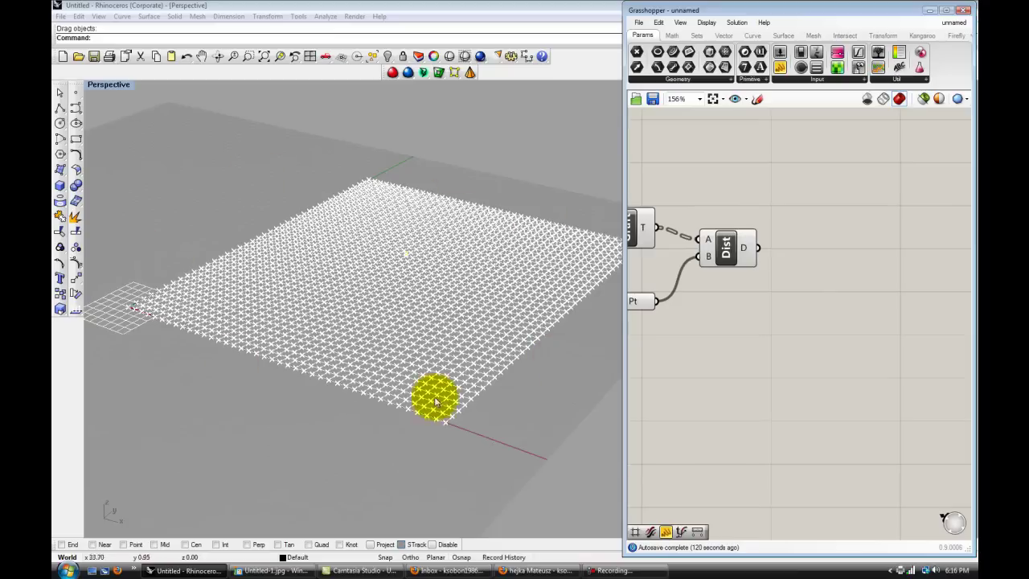
right_drag(843, 324, 825, 328)
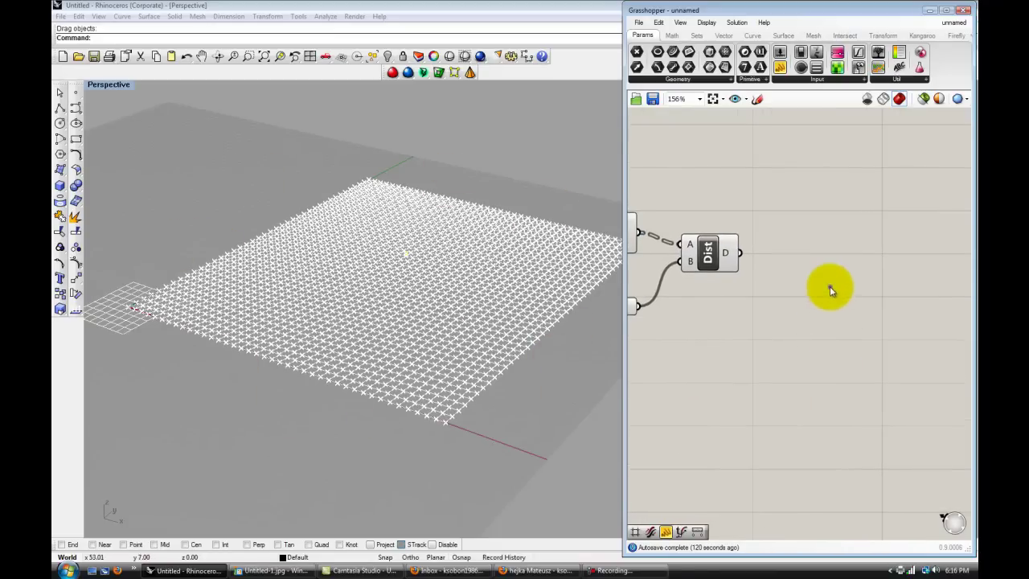
click(695, 35)
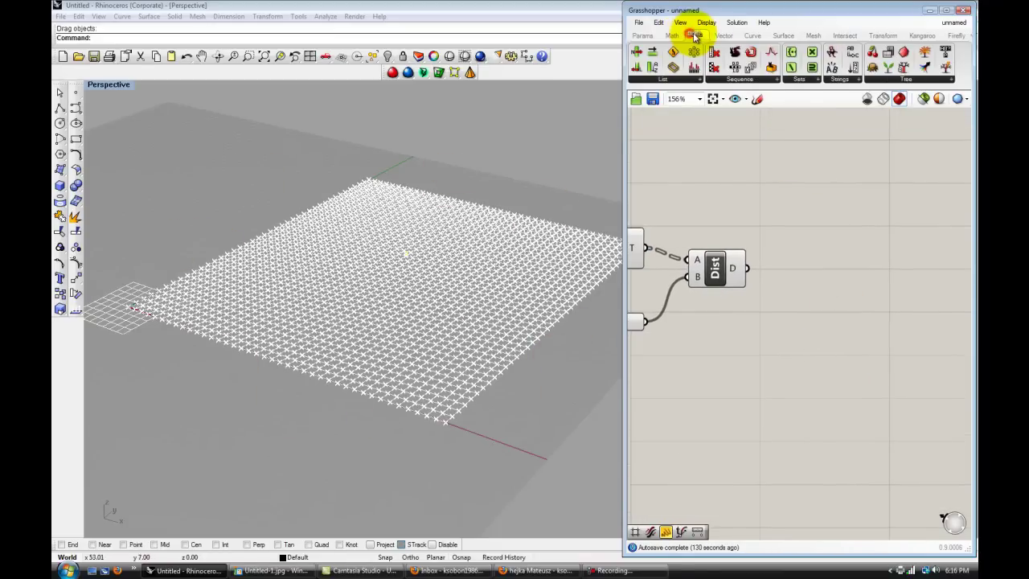
click(892, 82)
click(932, 129)
click(858, 252)
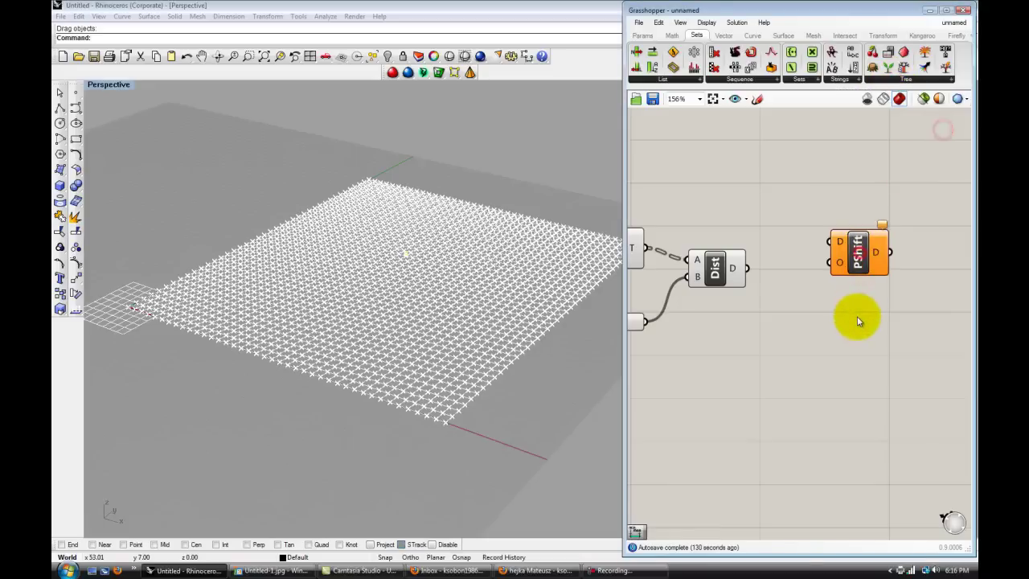
right_drag(857, 351, 737, 283)
drag(713, 268, 790, 266)
right_drag(856, 380, 822, 328)
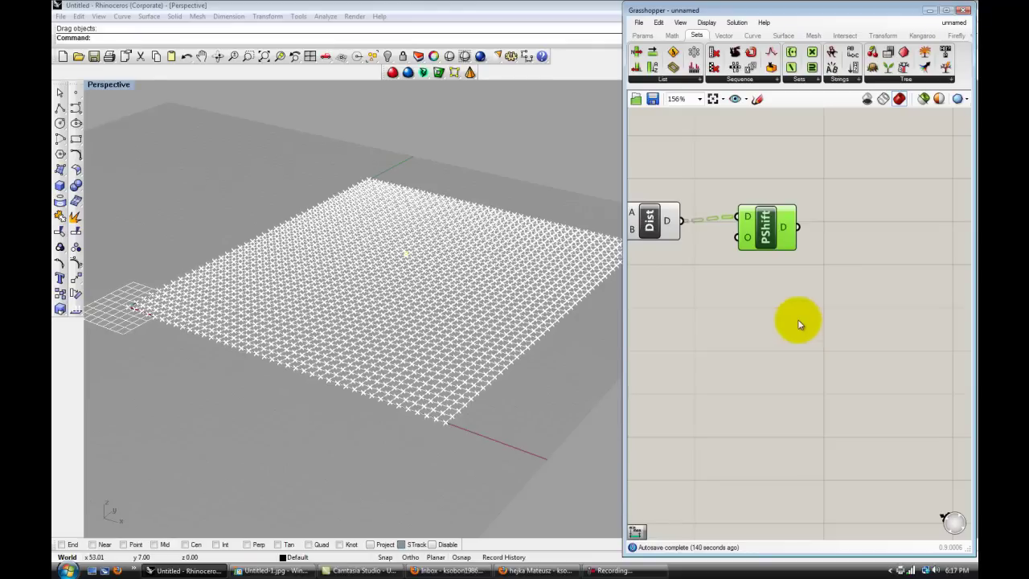
- Add a Bounds component and connect the D output of the PShift component to its N input
right_click(787, 318)
click(740, 318)
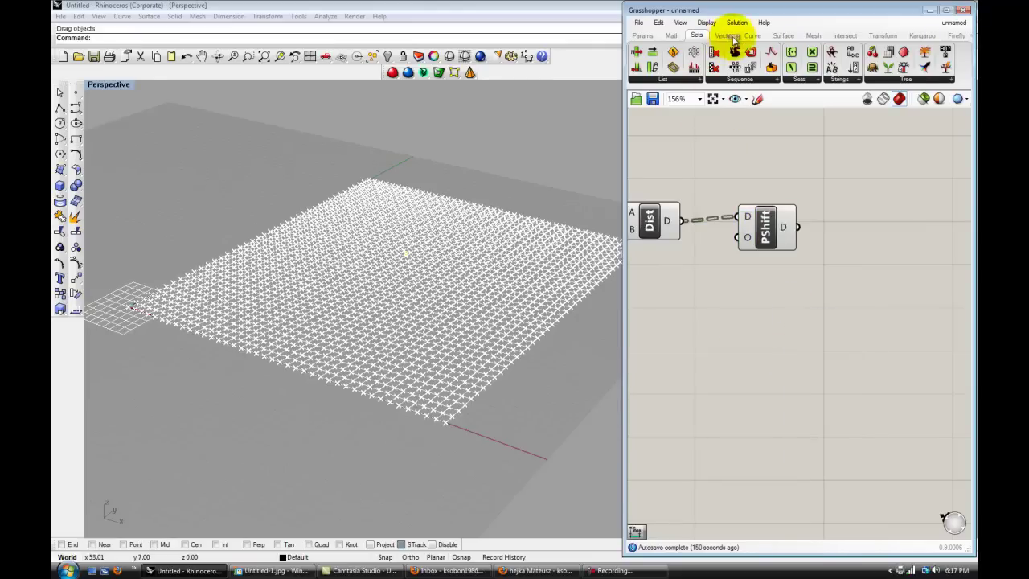
click(814, 35)
click(672, 36)
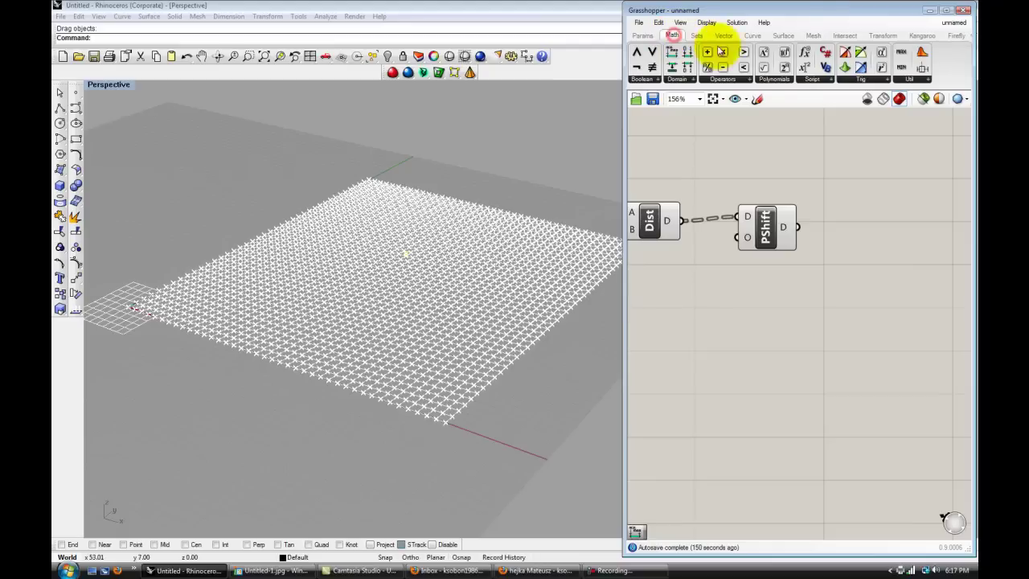
drag(672, 53, 836, 276)
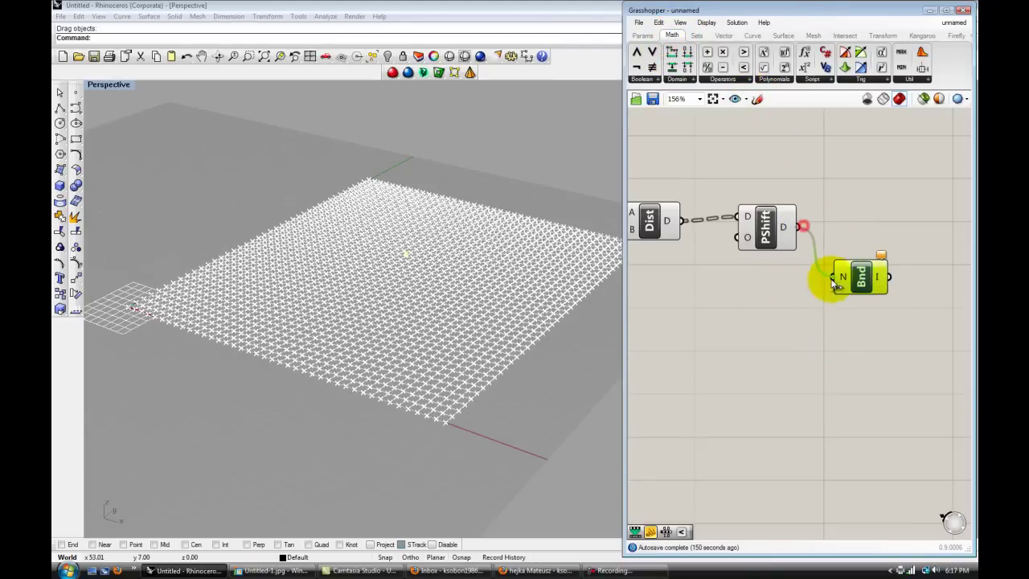
right_drag(859, 317, 822, 305)
- Turn on Flatten for the N input of the Bounds component
right_click(804, 270)
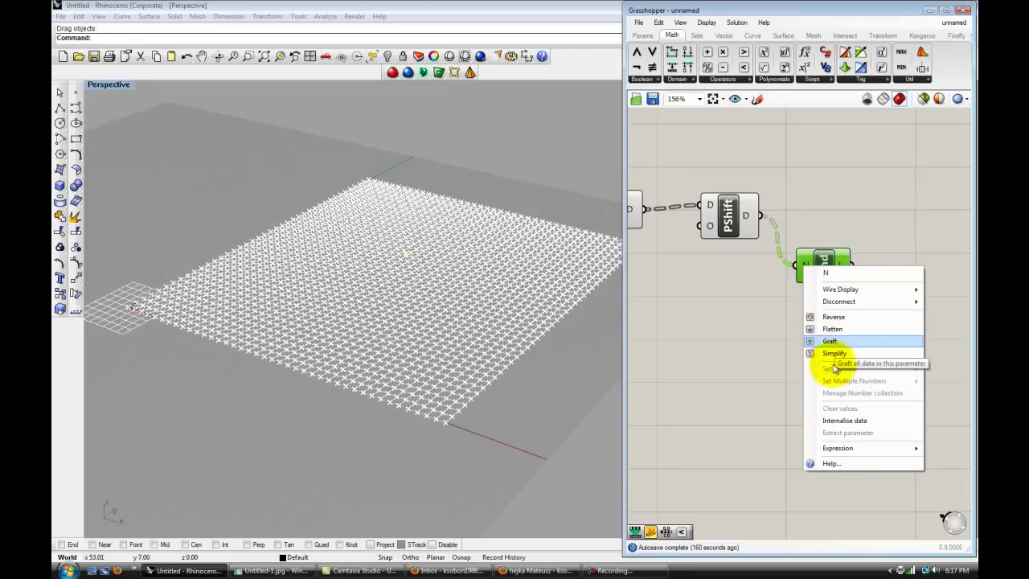
click(832, 328)
right_drag(854, 338, 777, 332)
click(745, 323)
- Add a Remap Numbers component and connect PShift's D output to its V input and the Bounds I output to its S input
scroll(804, 245, down, 2)
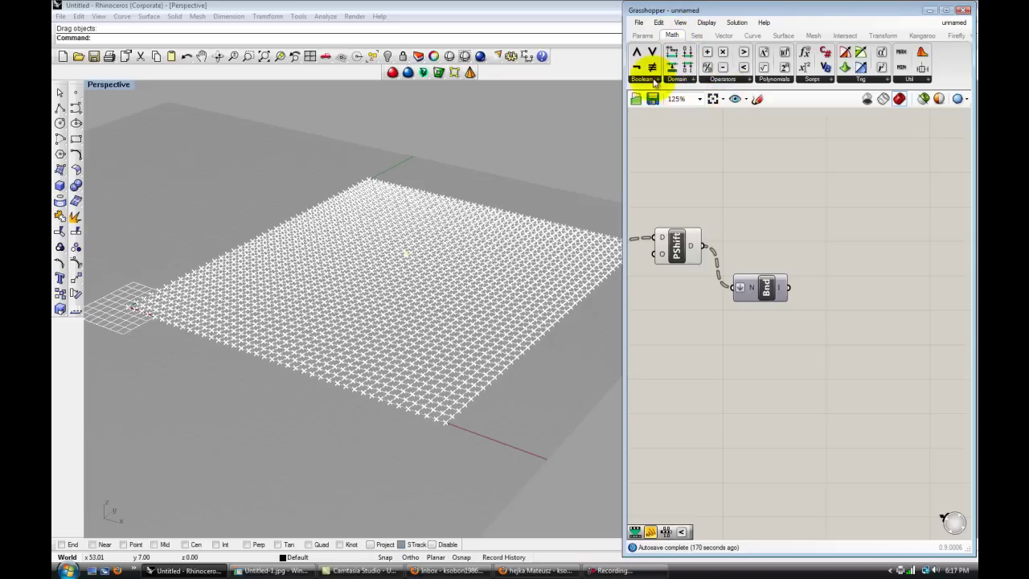
click(677, 80)
drag(692, 198, 855, 233)
drag(707, 249, 820, 252)
drag(788, 288, 836, 268)
click(844, 311)
- Inspect the target domain set on the T input of the ReMap component
scroll(852, 331, down, 1)
right_drag(852, 334, 800, 329)
scroll(826, 295, up, 2)
scroll(849, 305, down, 2)
scroll(737, 256, up, 3)
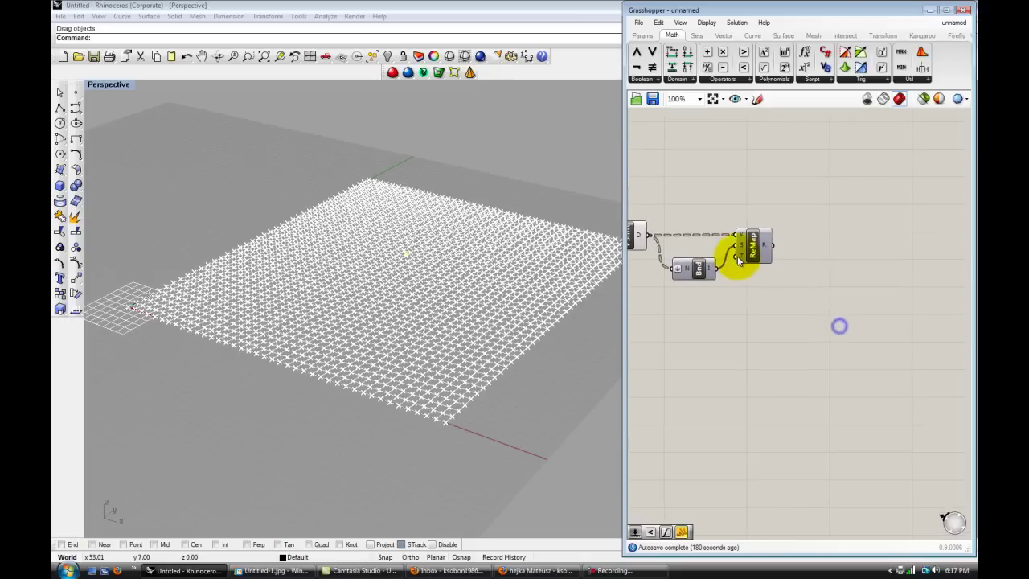
right_click(747, 257)
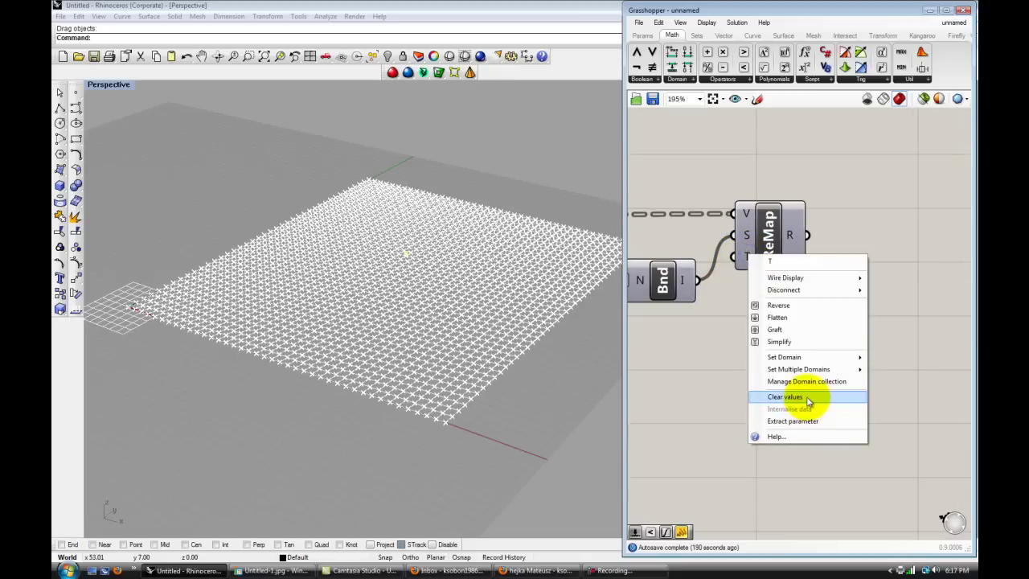
mouse_move(805, 356)
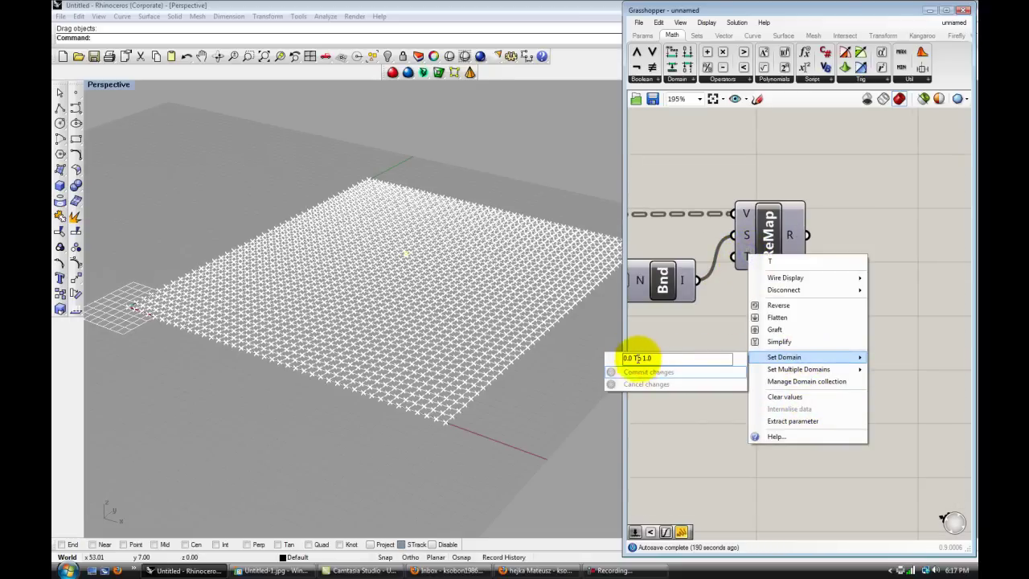
click(852, 208)
- Add a Panel beside the ReMap component and connect the R output to it
scroll(862, 271, down, 3)
right_drag(829, 302, 786, 306)
click(642, 35)
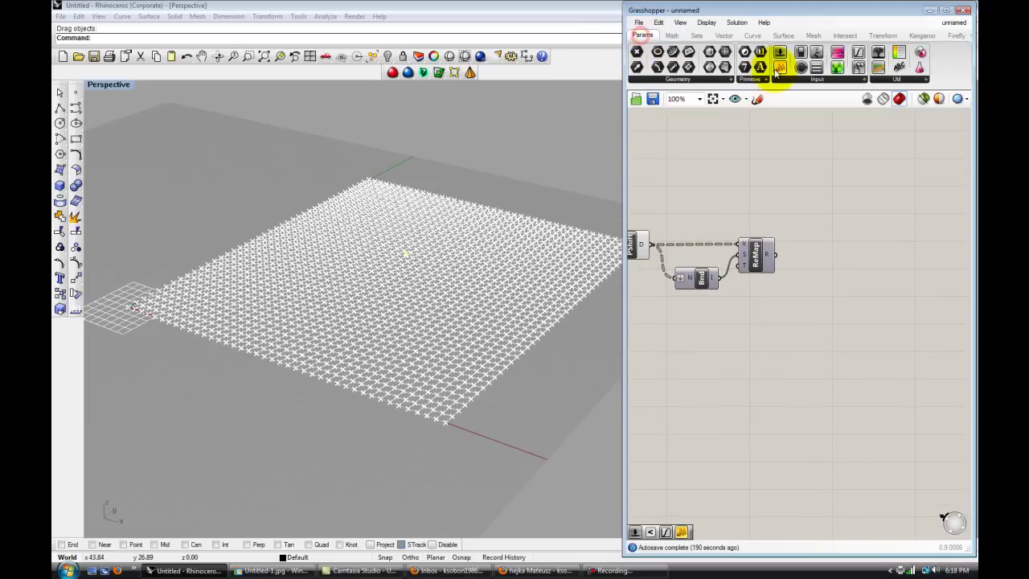
drag(779, 67, 871, 172)
drag(777, 255, 882, 359)
right_drag(798, 312, 851, 308)
scroll(749, 321, down, 2)
- Connect the D output of the PShift component to the Panel in place of the ReMap output
right_drag(754, 319, 809, 307)
scroll(739, 277, up, 1)
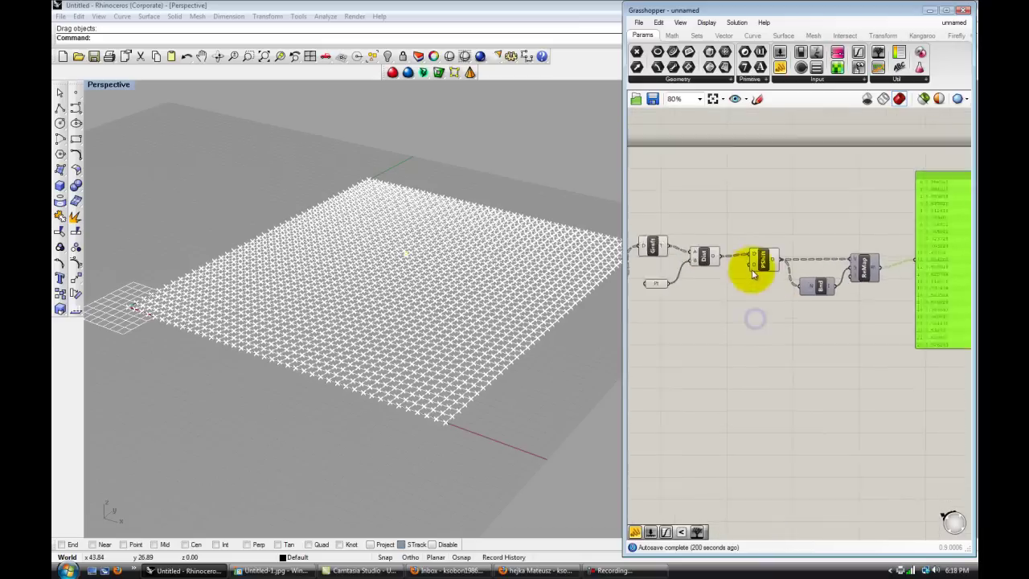
scroll(739, 277, up, 1)
drag(660, 252, 924, 261)
right_drag(932, 261, 881, 231)
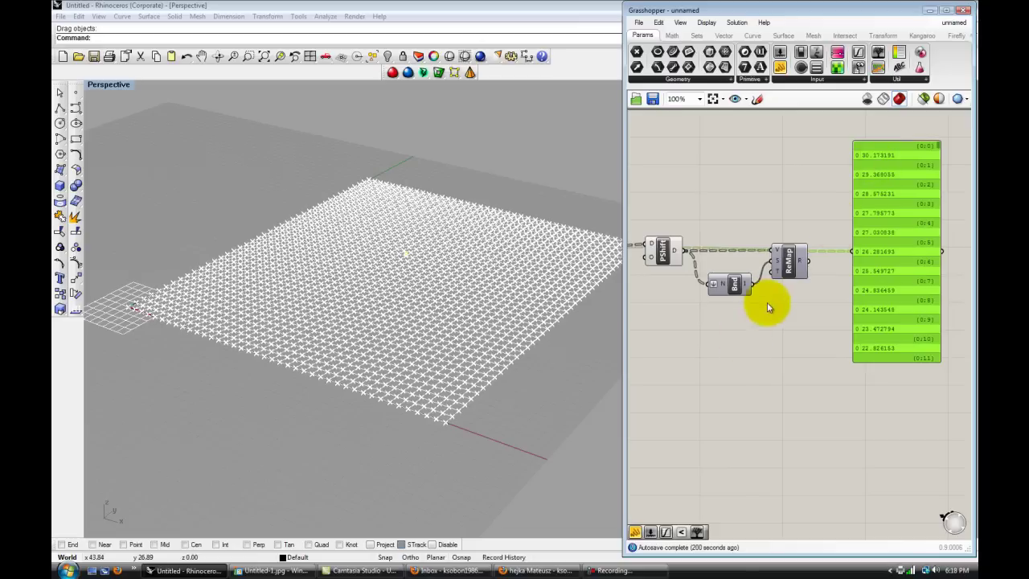
right_drag(768, 303, 751, 306)
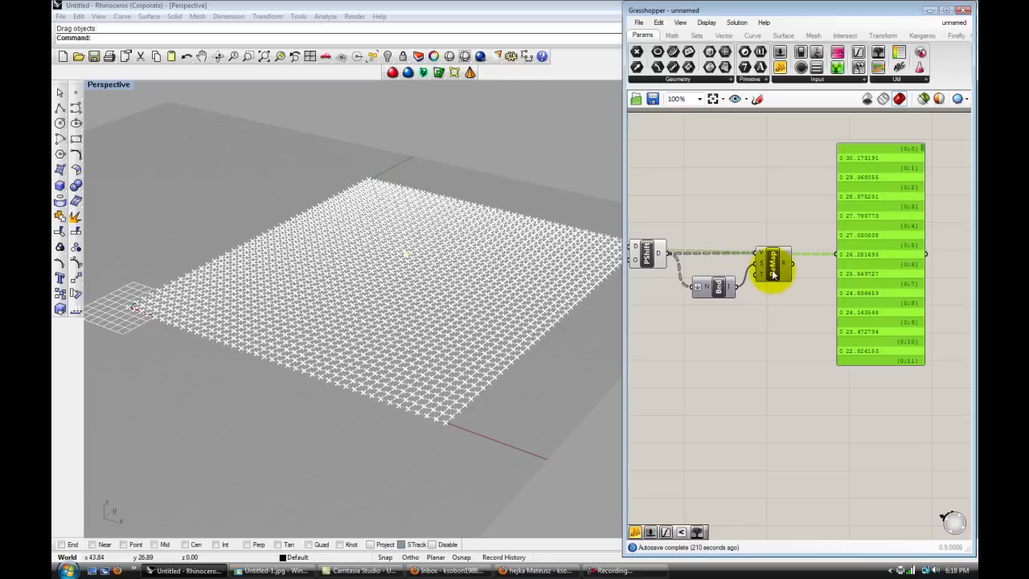
- Delete the Panel beside the ReMap component
drag(858, 273, 858, 235)
key(Delete)
scroll(854, 266, down, 2)
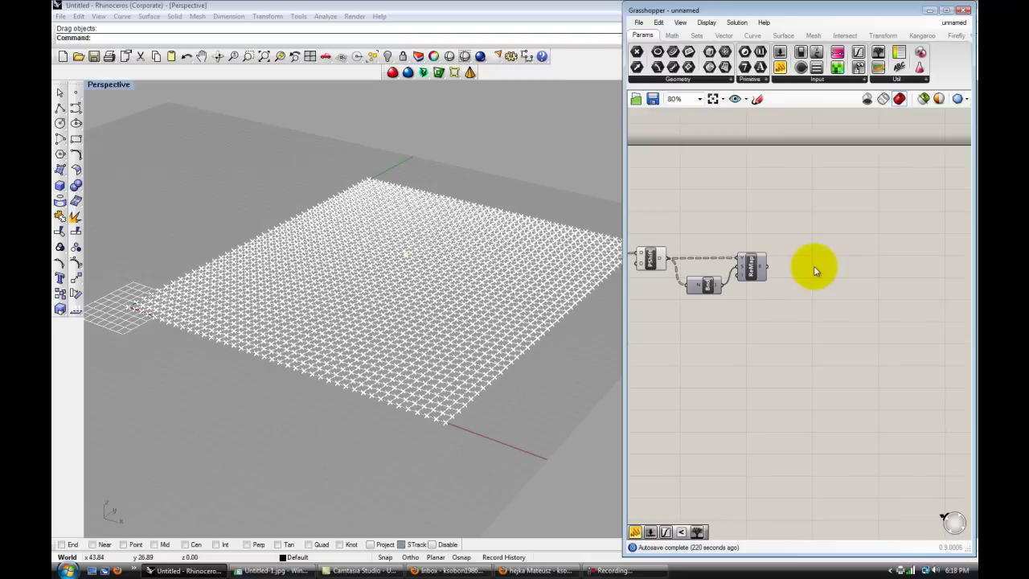
scroll(827, 293, up, 2)
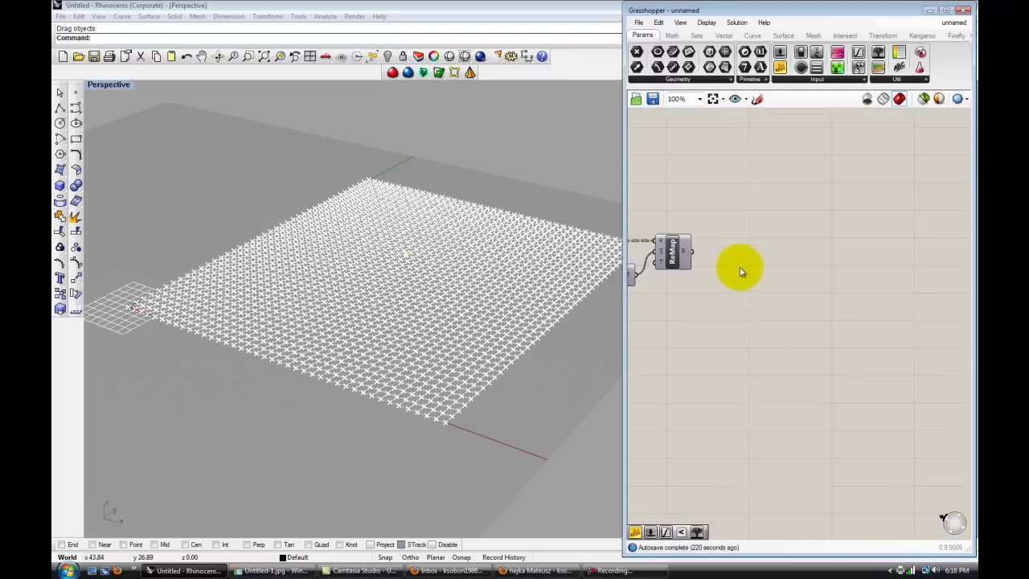
right_drag(742, 242, 759, 258)
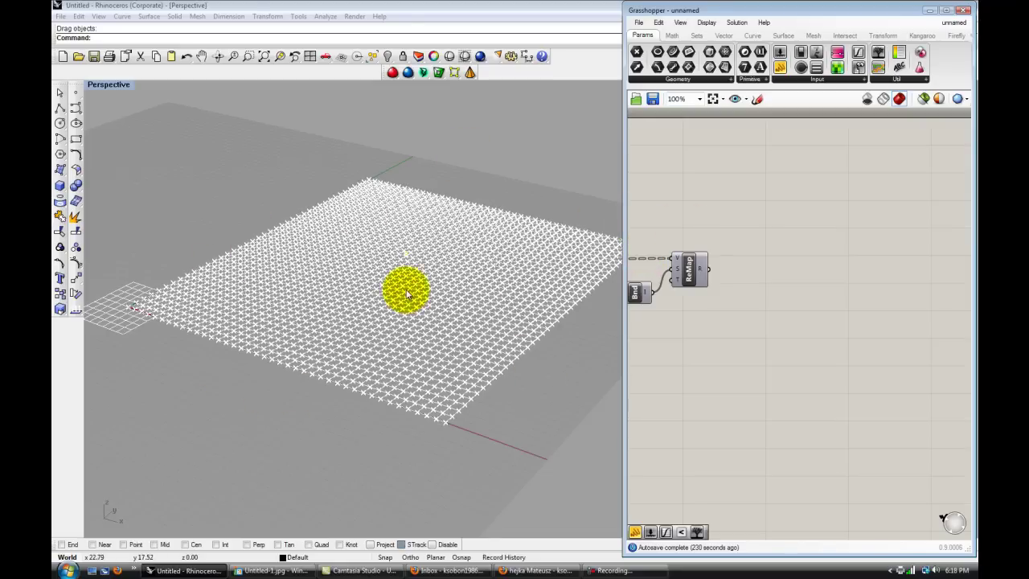
- Add a Smaller Than component after the ReMap component and connect ReMap's R output to its A input
right_drag(809, 272, 798, 323)
click(831, 289)
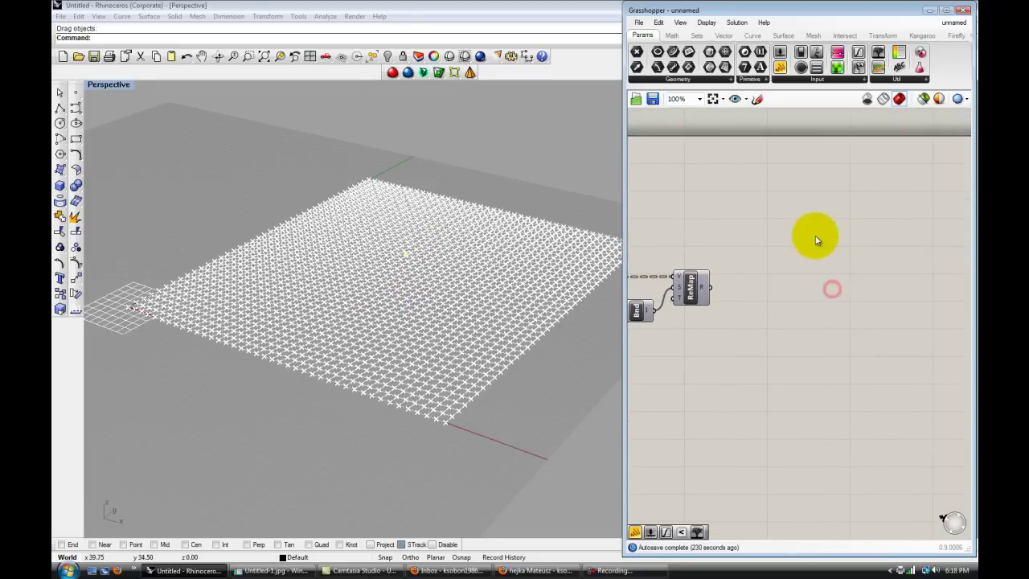
click(695, 36)
click(671, 36)
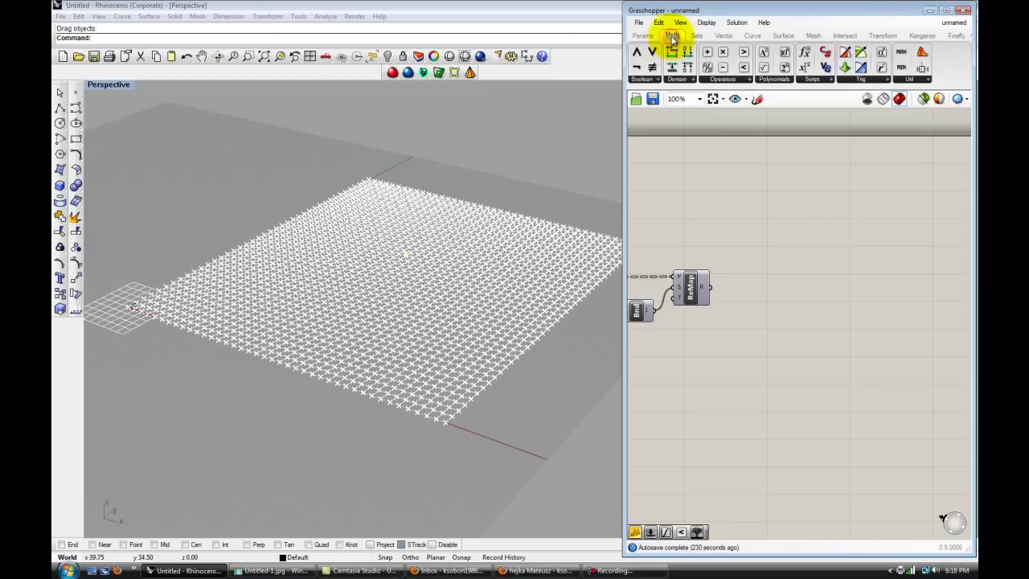
click(647, 79)
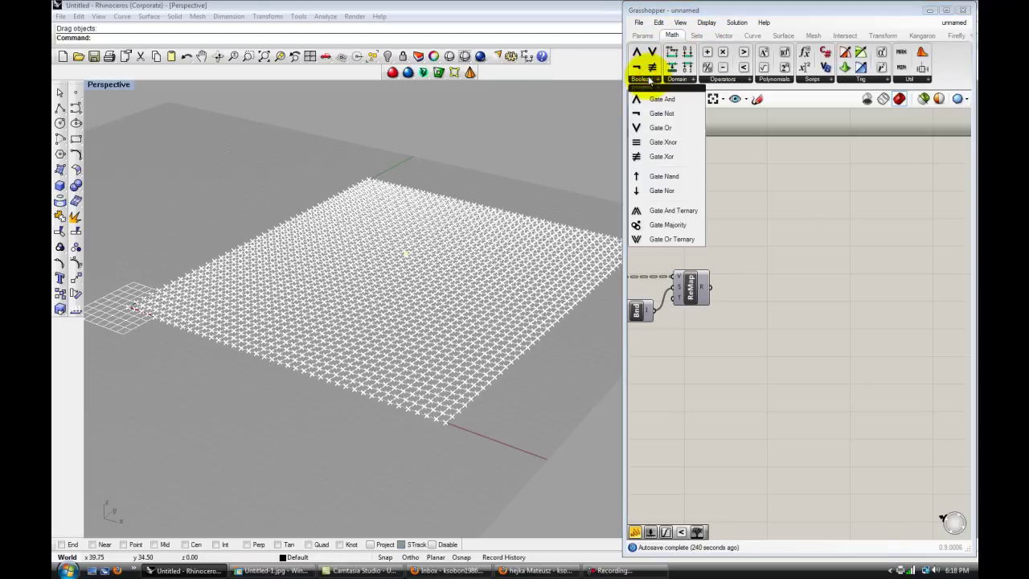
click(725, 79)
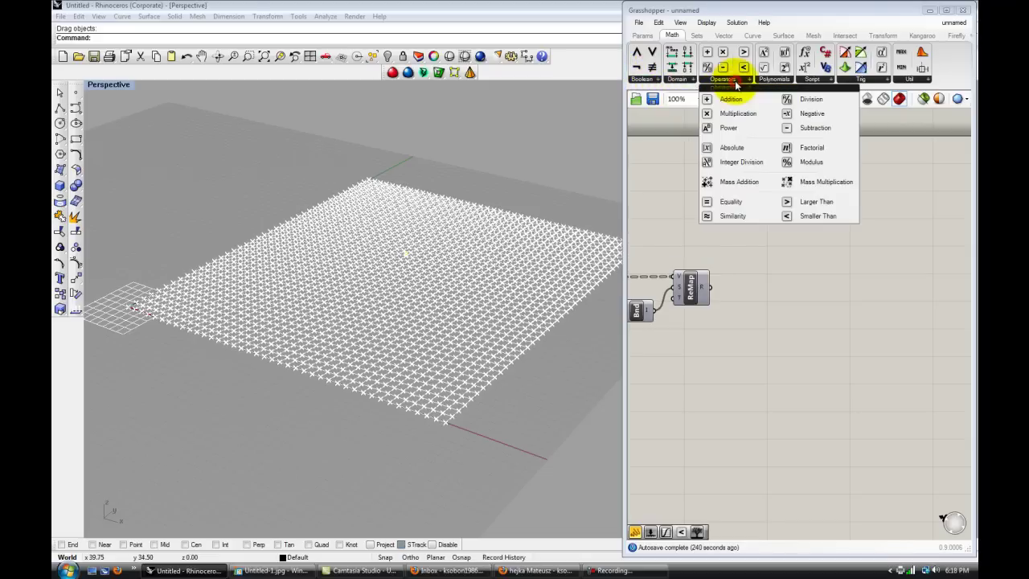
drag(818, 216, 804, 349)
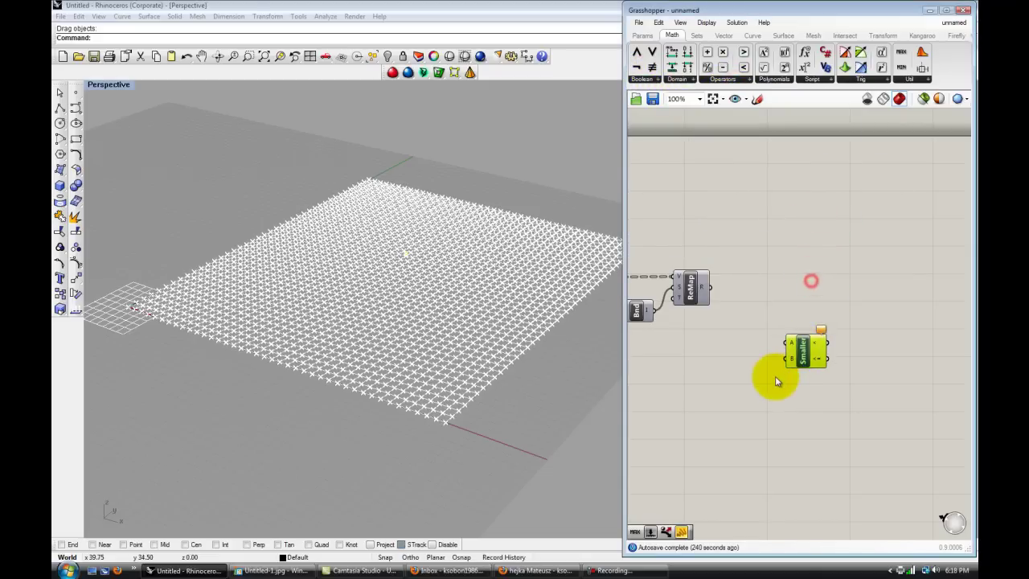
drag(712, 287, 784, 333)
- Add a number slider set to 0.321 below the ReMap component and connect it to the B input of Smaller Than
double_click(721, 361)
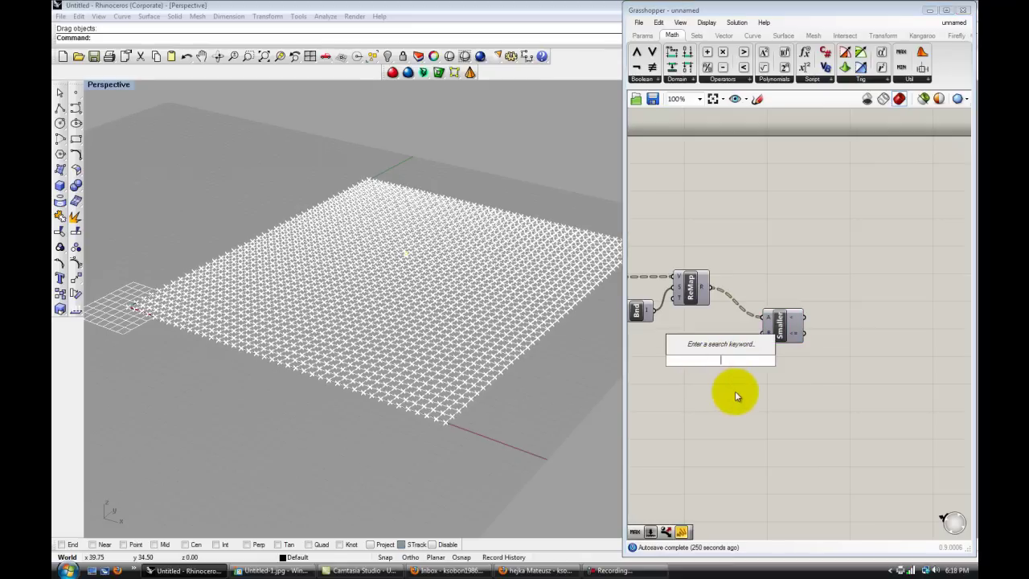
text(0.321)
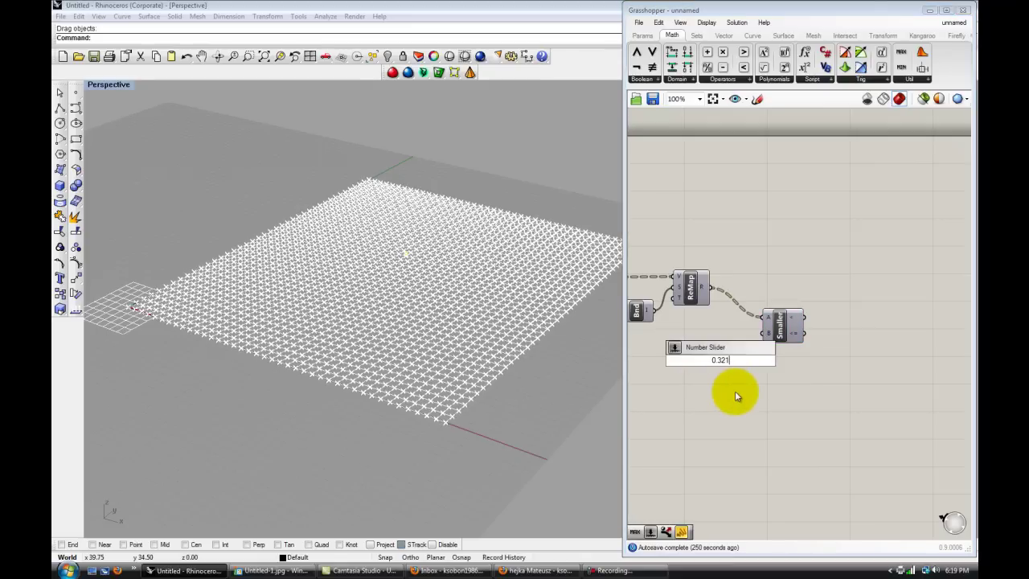
key(Return)
drag(687, 370, 667, 366)
scroll(707, 360, up, 1)
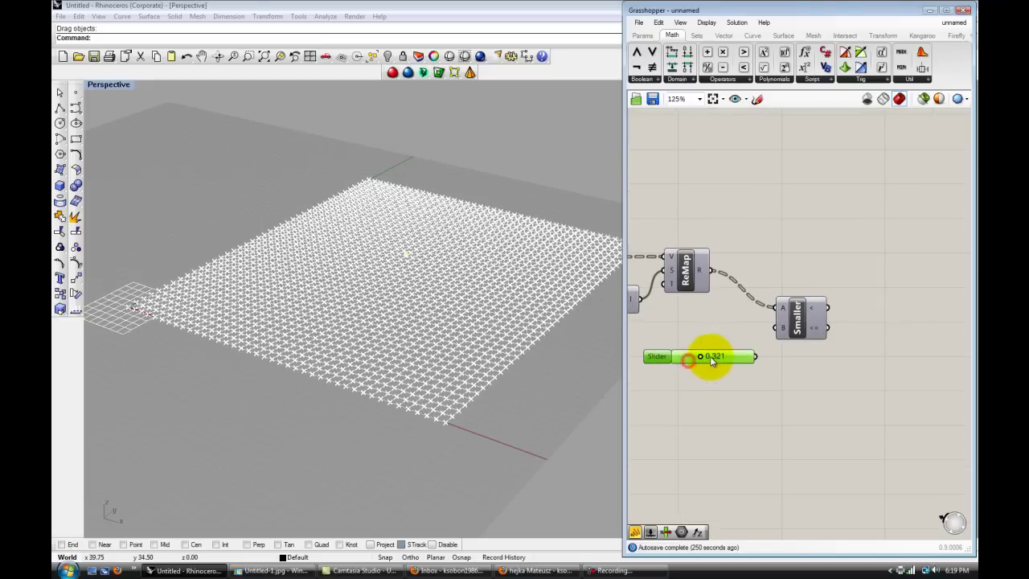
drag(758, 356, 773, 330)
drag(655, 359, 645, 346)
click(732, 360)
scroll(714, 352, up, 2)
scroll(787, 393, down, 2)
right_drag(802, 413, 760, 377)
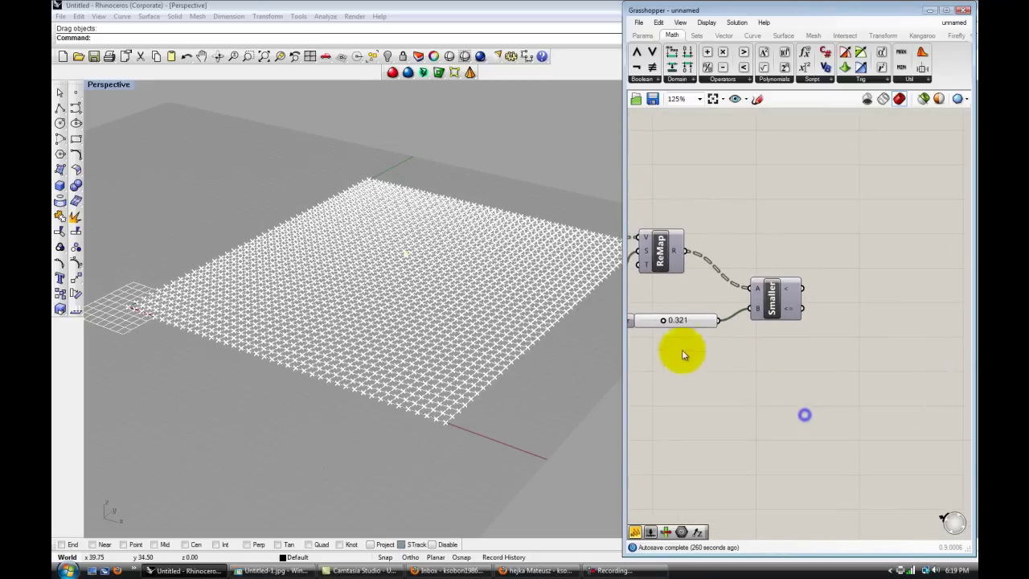
scroll(691, 347, up, 1)
scroll(701, 352, down, 1)
scroll(704, 359, up, 1)
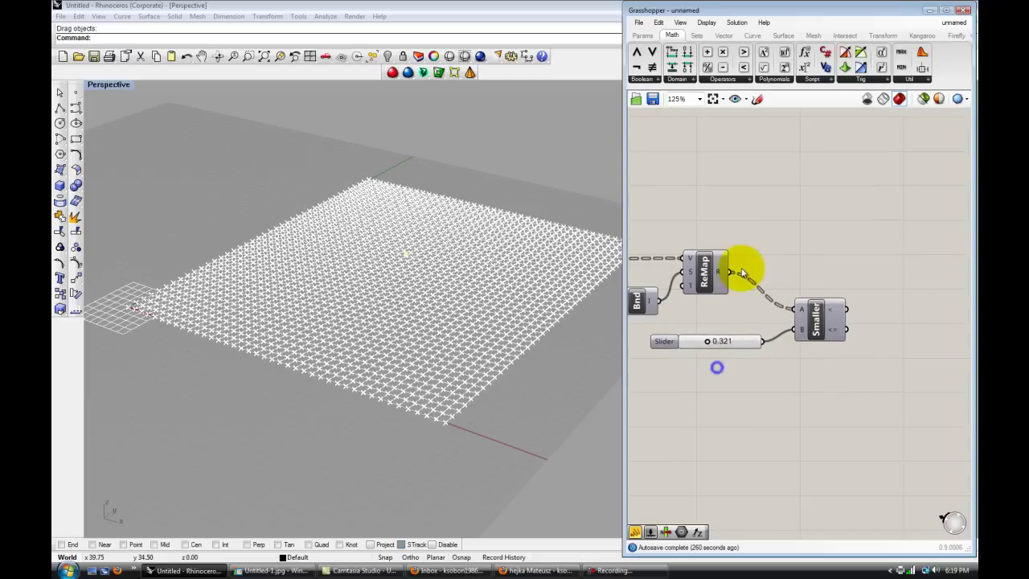
- Read the values of ReMap's R output in an enlarged temporary Panel and delete the Panel
click(643, 36)
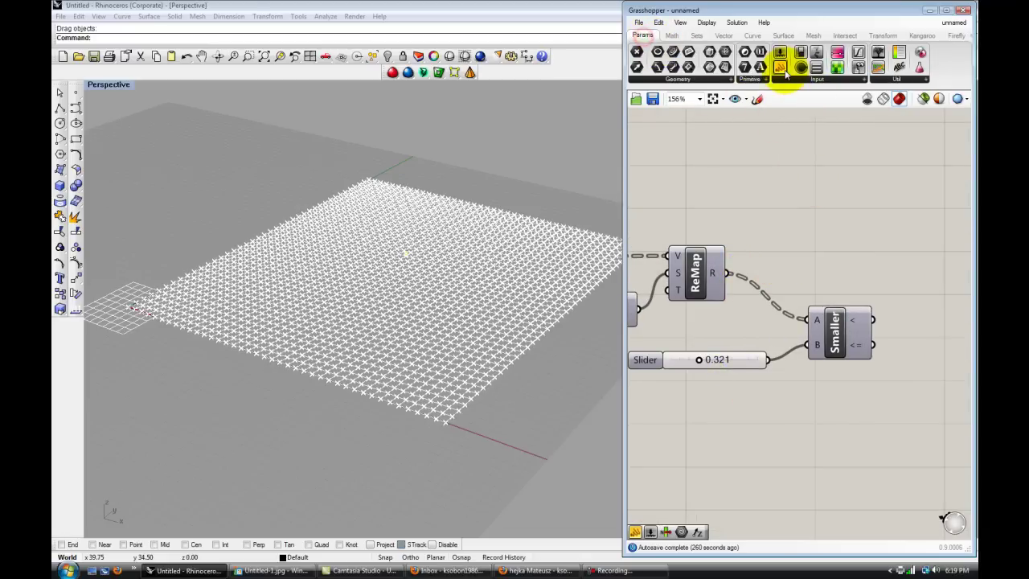
drag(781, 68, 833, 200)
drag(724, 273, 768, 167)
drag(851, 152, 875, 168)
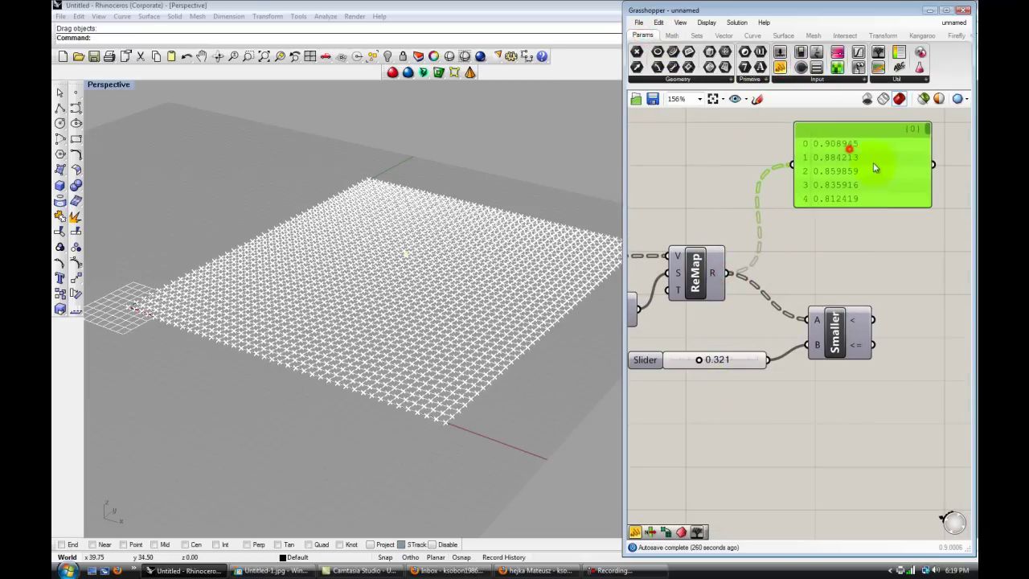
drag(879, 209, 889, 482)
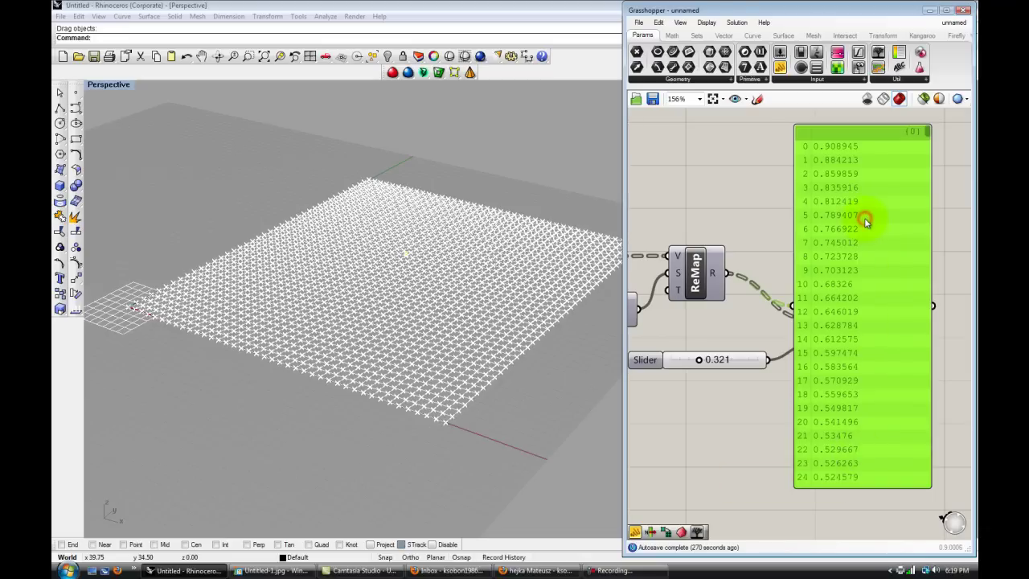
key(Delete)
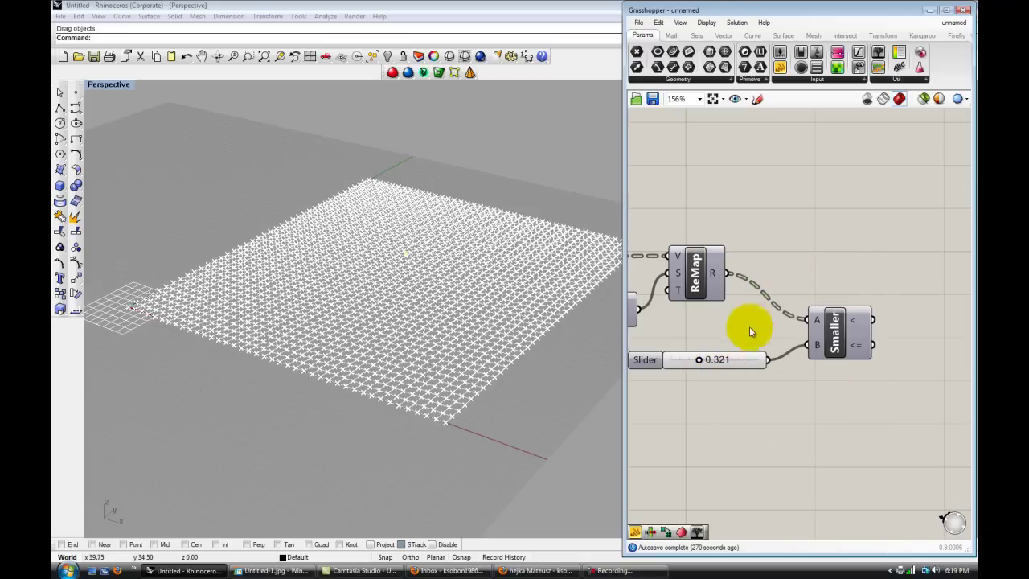
- Add a Dispatch component, connecting the < output of Smaller Than to its P input and ReMap's R output to its L input
scroll(849, 219, down, 2)
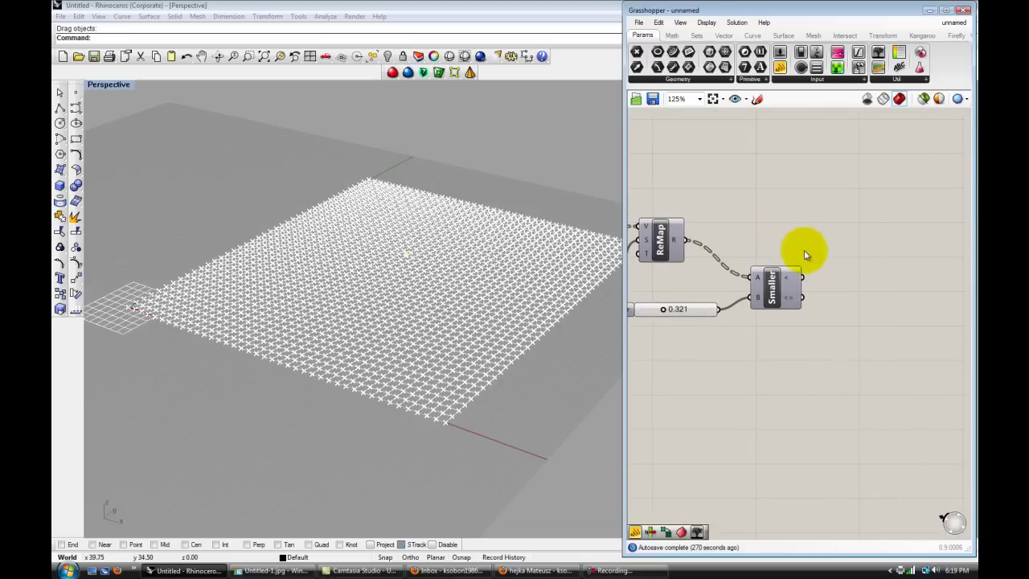
right_drag(790, 214, 814, 262)
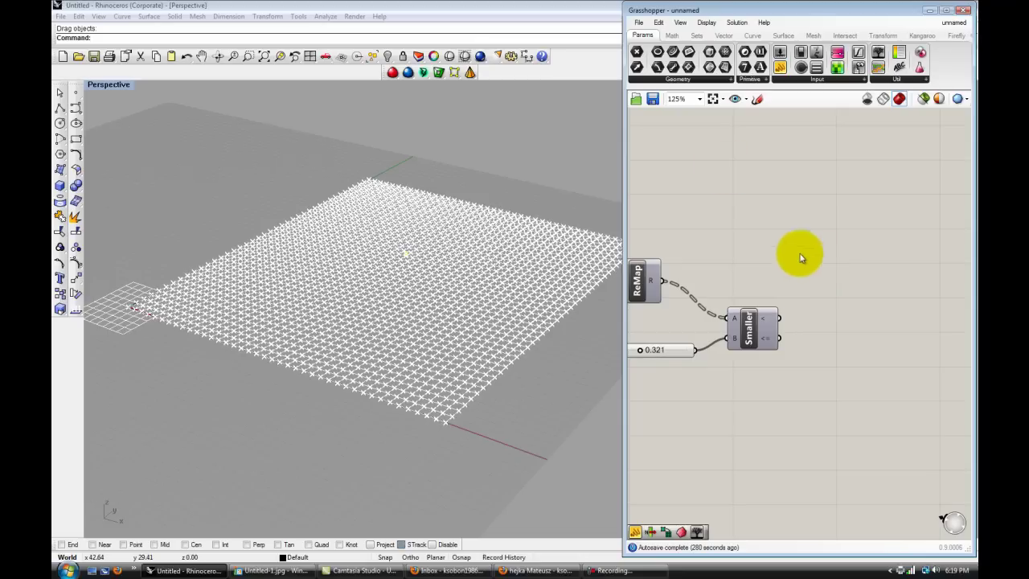
click(692, 35)
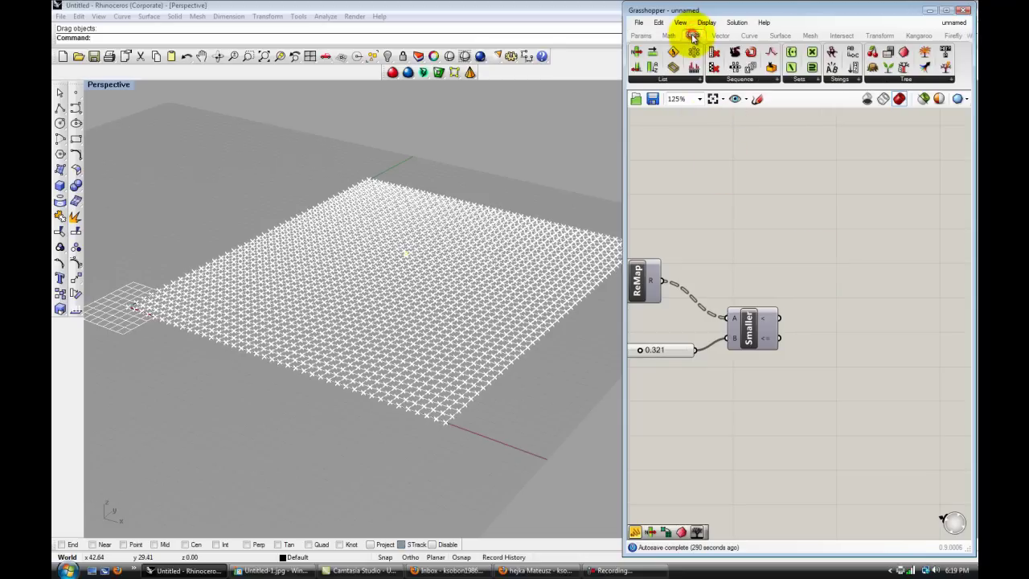
click(662, 80)
drag(665, 190, 865, 215)
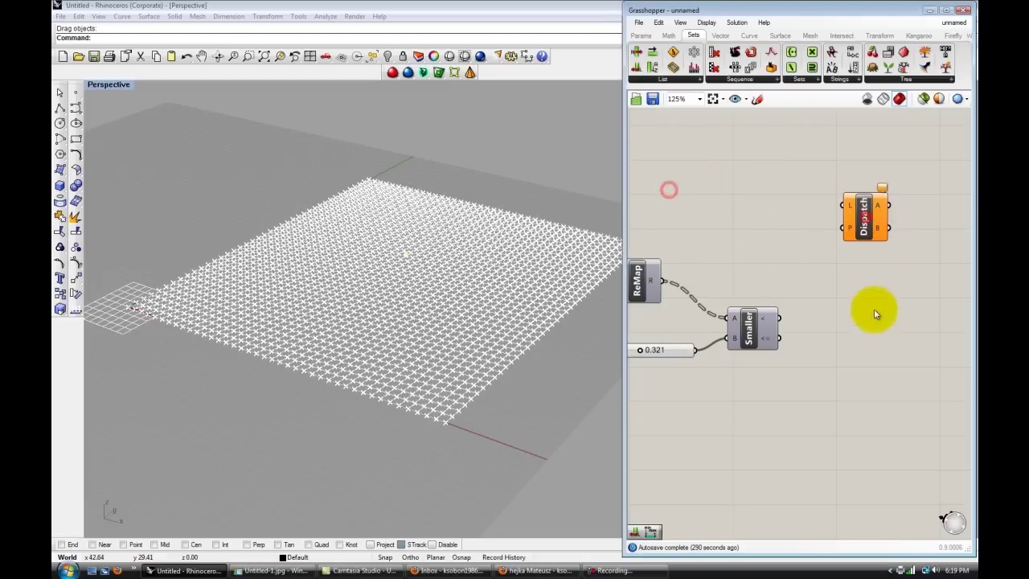
right_drag(874, 313, 854, 325)
drag(849, 228, 857, 305)
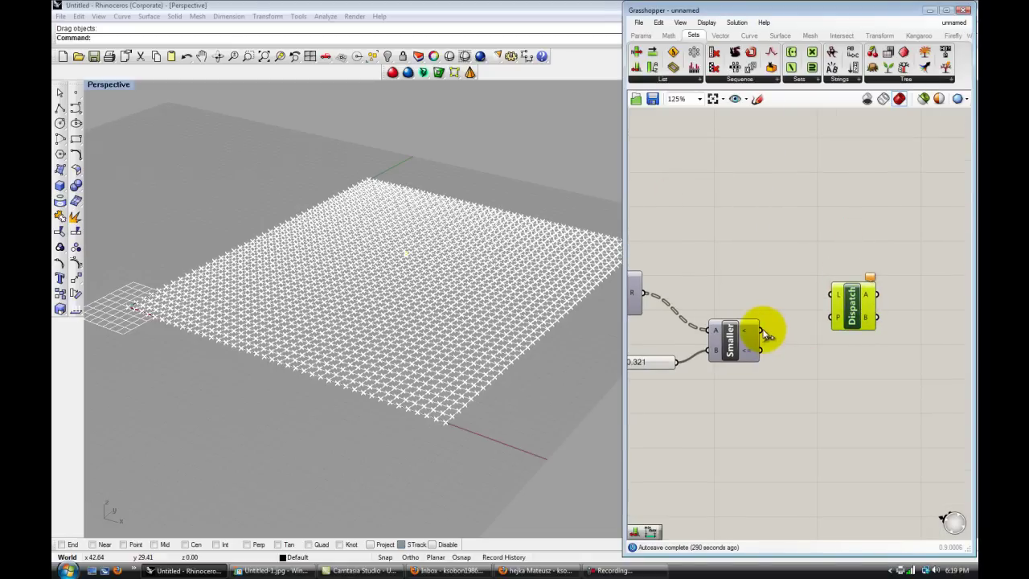
drag(766, 335, 833, 317)
drag(643, 293, 821, 309)
click(818, 340)
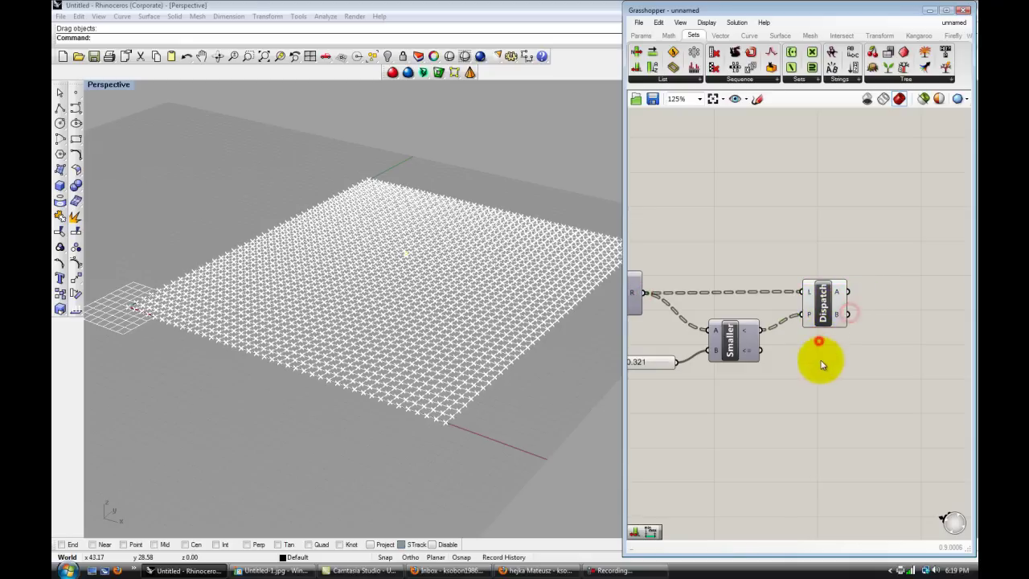
- Inspect the < output of the Smaller Than component
right_drag(838, 377, 875, 365)
mouse_move(825, 310)
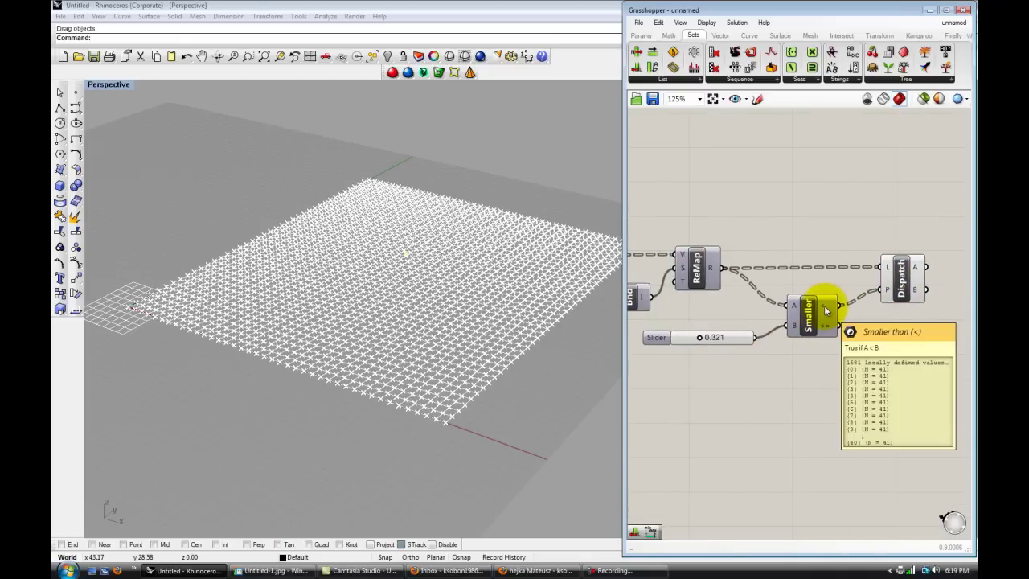
right_drag(866, 349, 755, 364)
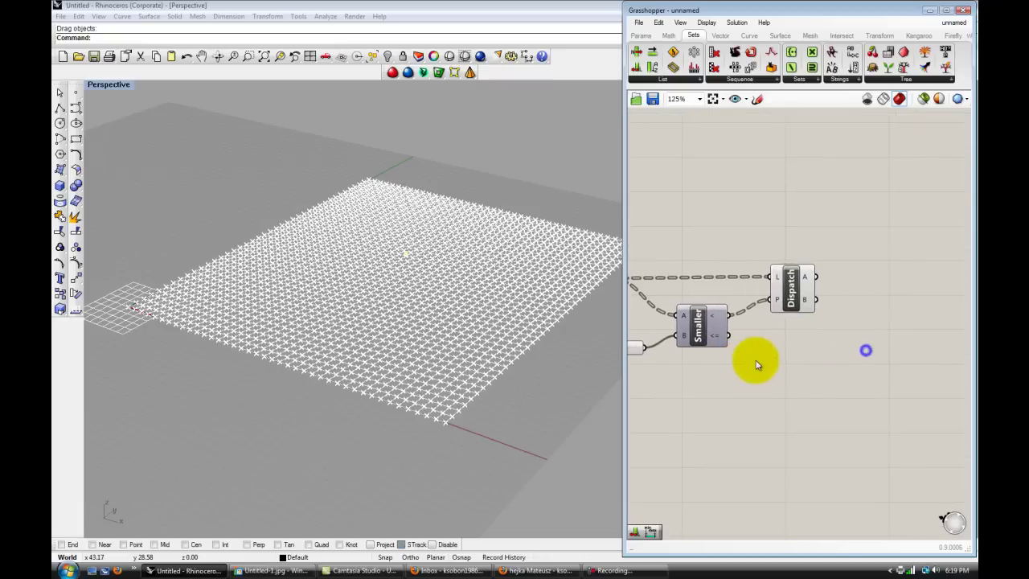
right_drag(825, 367, 764, 374)
scroll(789, 325, down, 3)
right_drag(781, 340, 769, 292)
scroll(866, 304, up, 1)
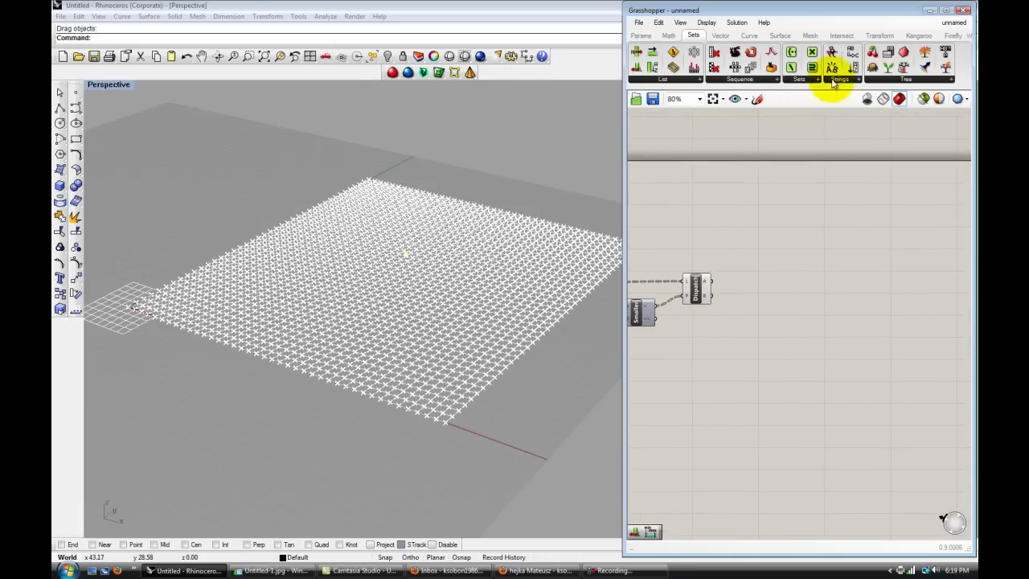
- Add a Bounds component with a flattened N input and connect the A output of Dispatch to it
click(652, 37)
click(670, 36)
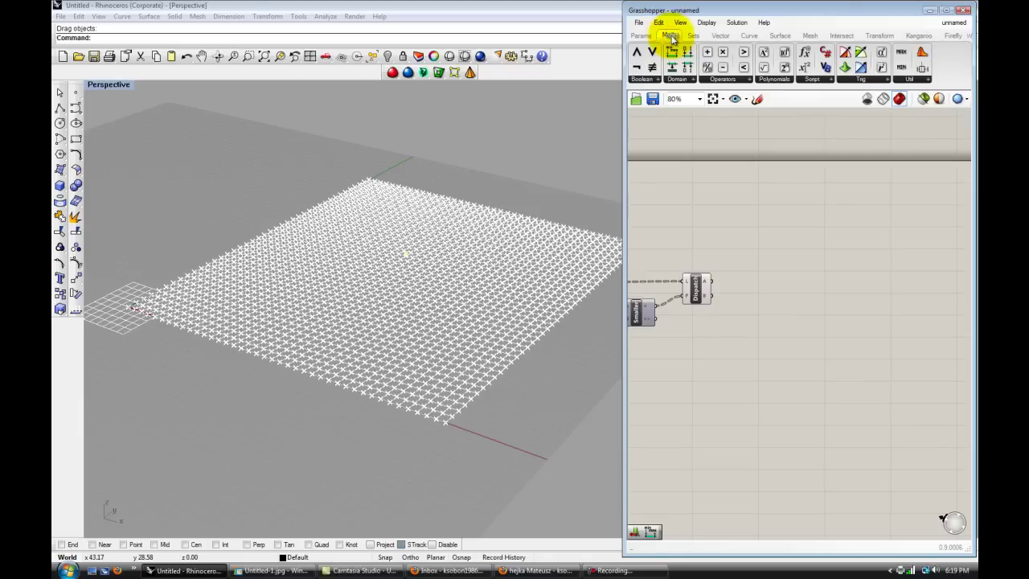
drag(677, 51, 772, 269)
scroll(756, 284, up, 1)
scroll(758, 277, up, 1)
right_click(753, 236)
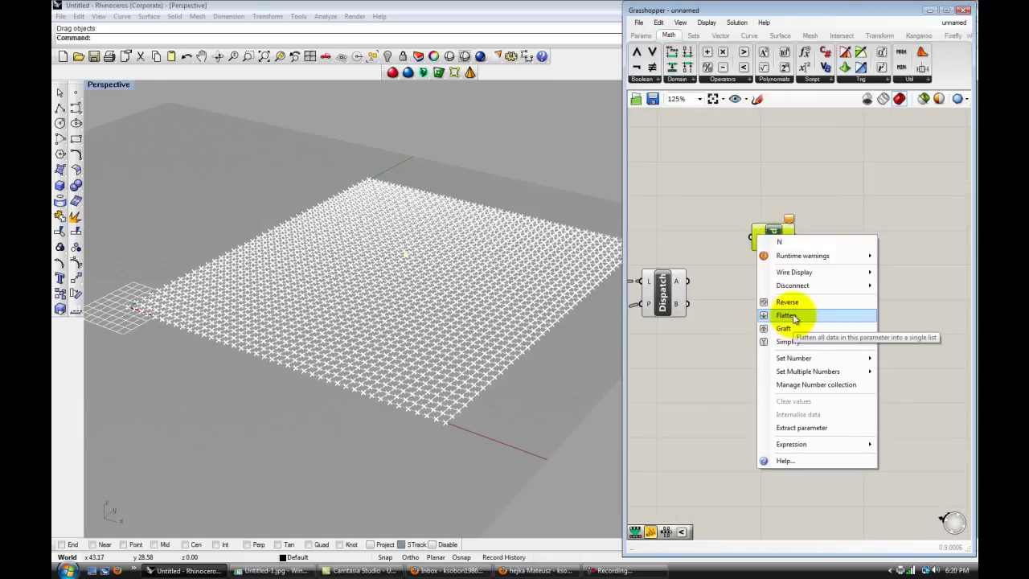
click(794, 318)
scroll(780, 287, up, 1)
drag(682, 280, 738, 232)
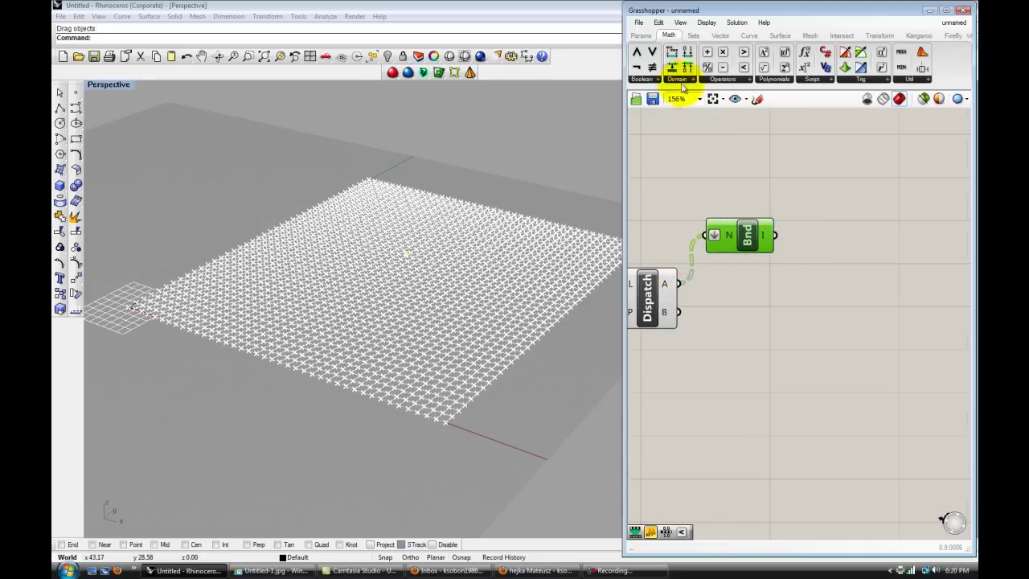
- Add a second Remap Numbers component, connecting the new Bounds I output to its S input and Dispatch's A output to its V input
click(673, 81)
drag(689, 227, 846, 256)
right_drag(825, 329, 802, 326)
drag(755, 235, 837, 276)
drag(718, 233, 723, 359)
click(842, 282)
drag(842, 281, 821, 311)
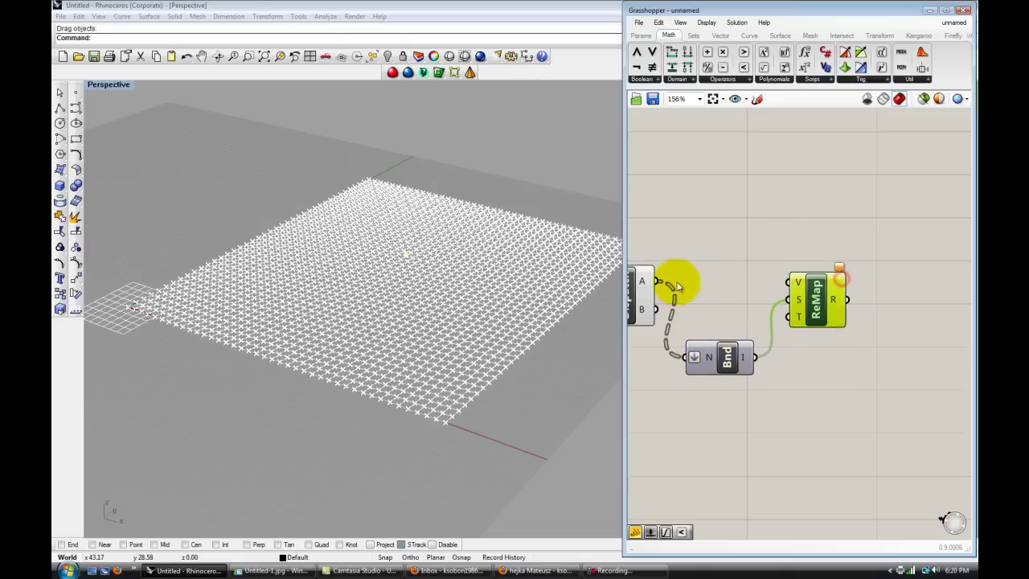
drag(657, 281, 836, 286)
click(856, 342)
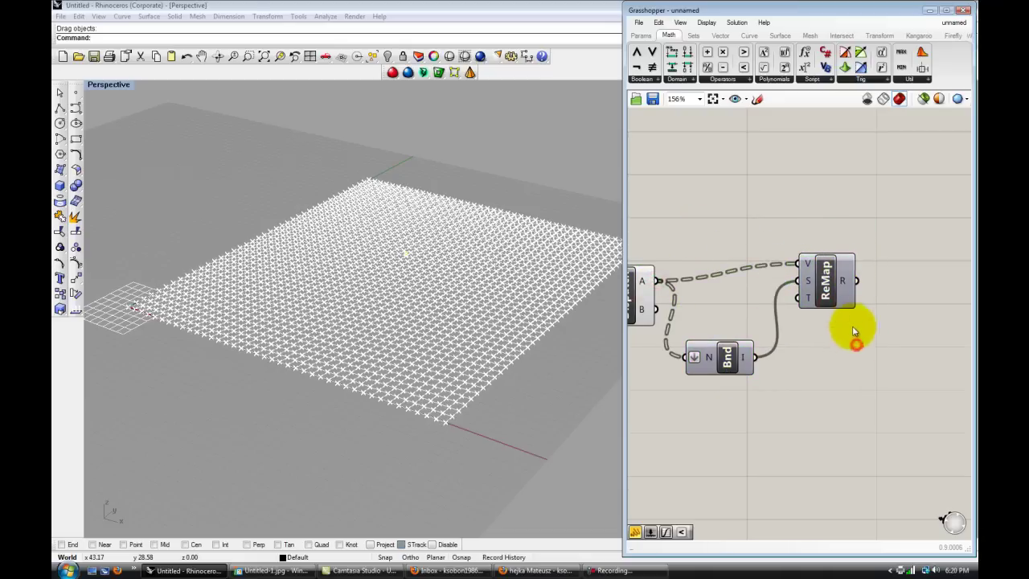
- Move the new Bounds component above the Dispatch wire and align the new ReMap component with the Dispatch component
right_drag(853, 346, 830, 332)
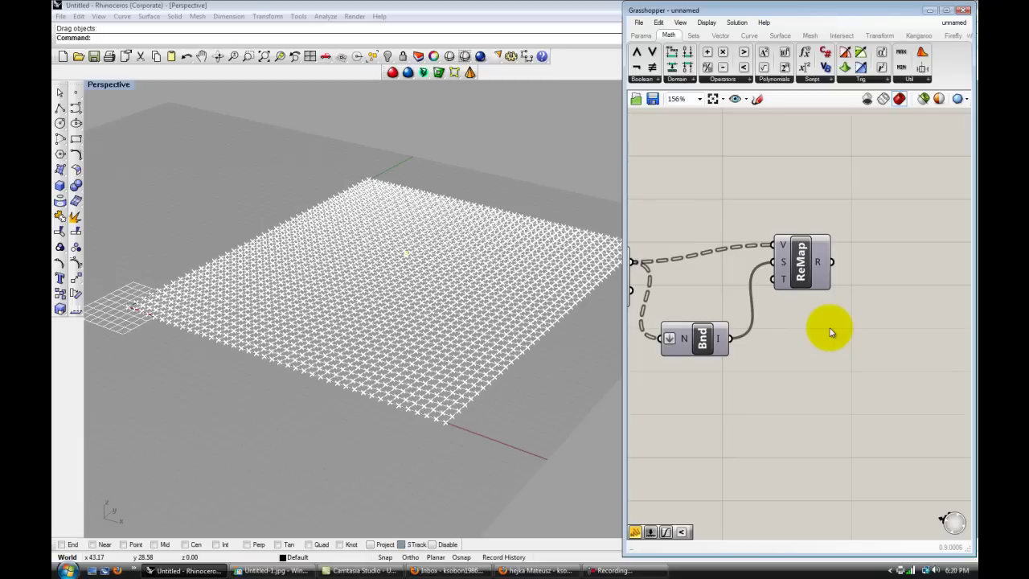
scroll(771, 338, down, 1)
drag(770, 345, 774, 239)
drag(854, 281, 834, 294)
click(829, 366)
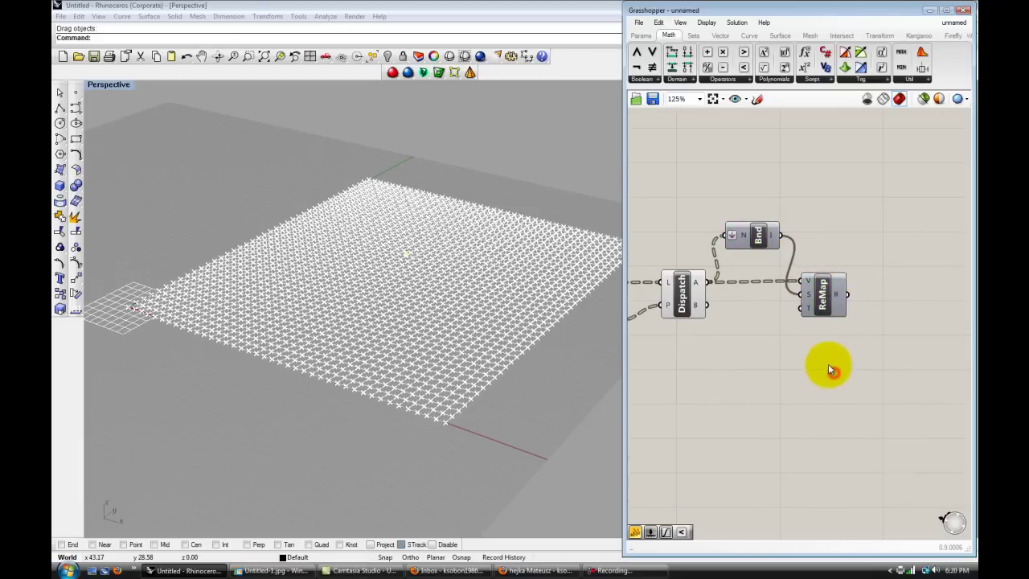
right_drag(845, 346, 751, 347)
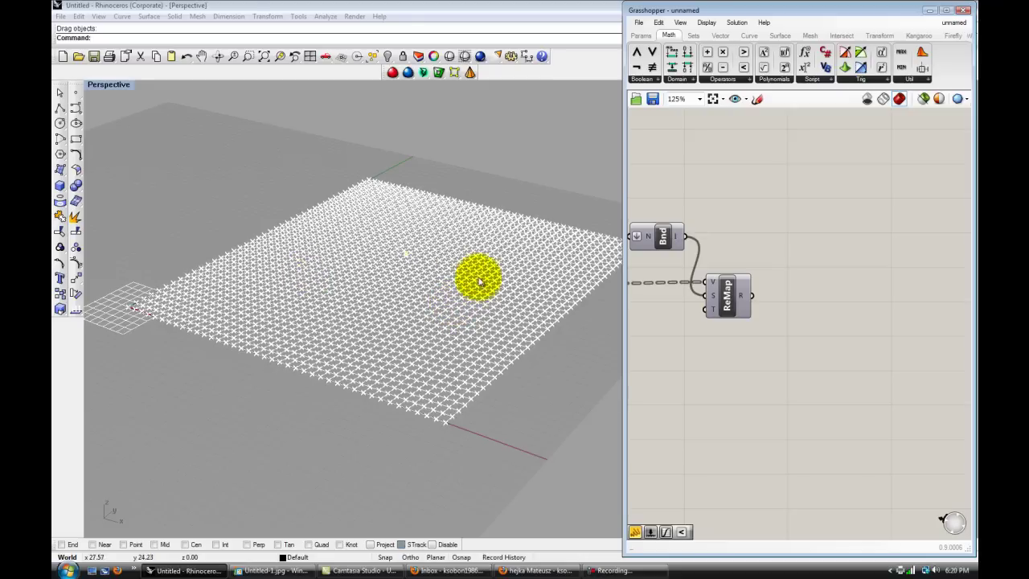
right_drag(761, 343, 745, 357)
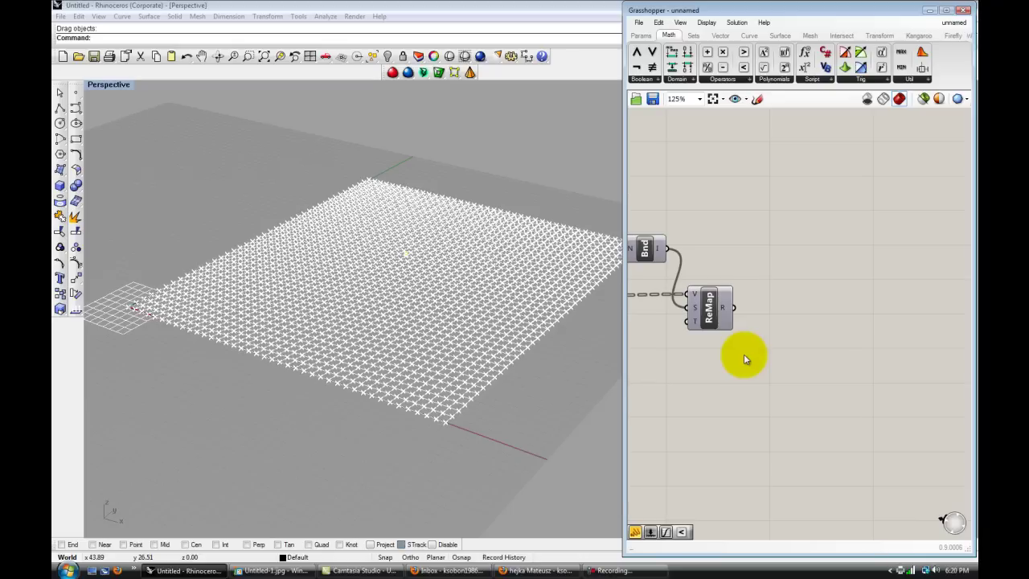
- Add a Graph Mapper beyond the second ReMap component and set its graph type to Bezier
right_drag(771, 367, 747, 361)
double_click(770, 268)
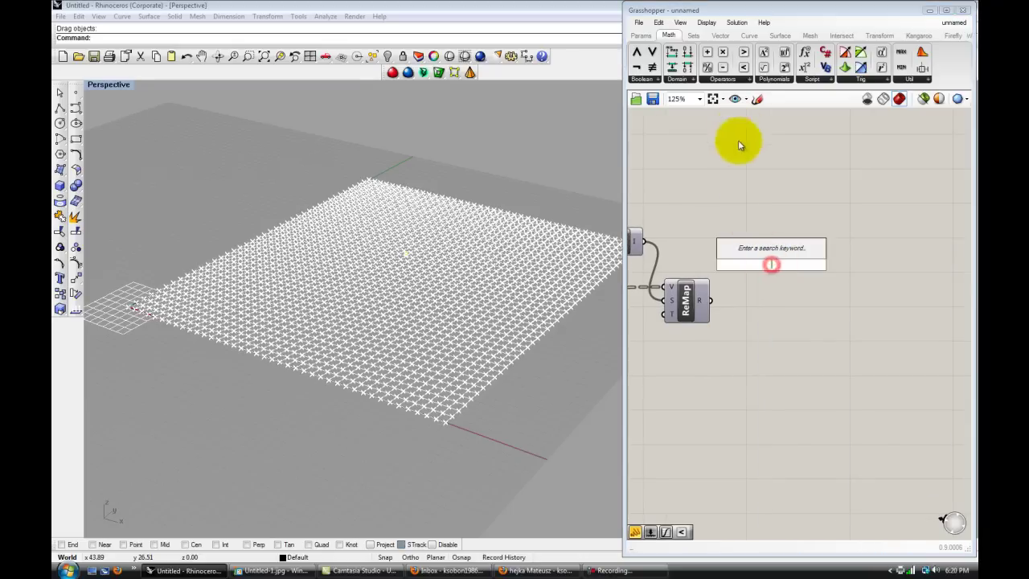
click(640, 36)
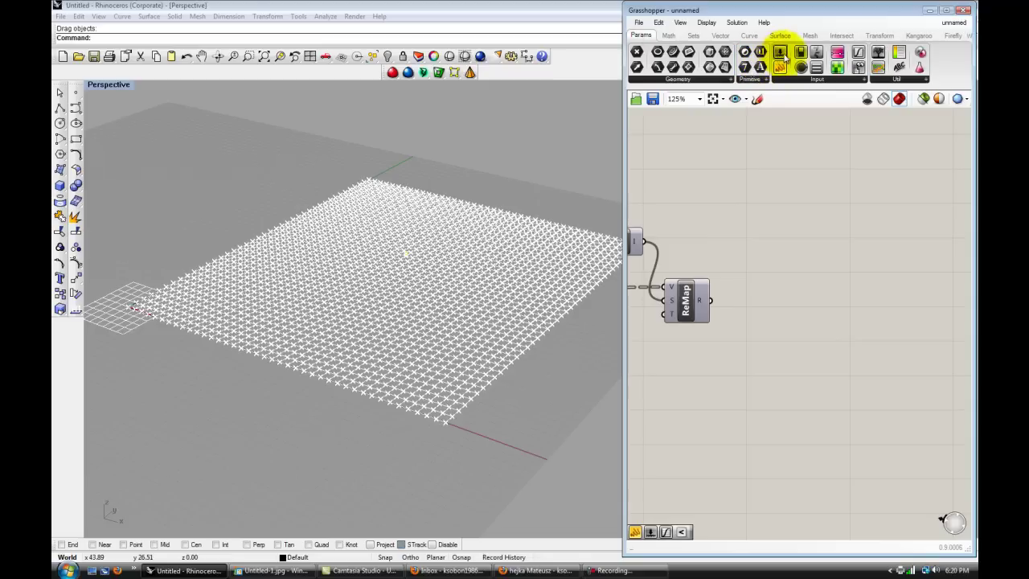
drag(878, 51, 803, 236)
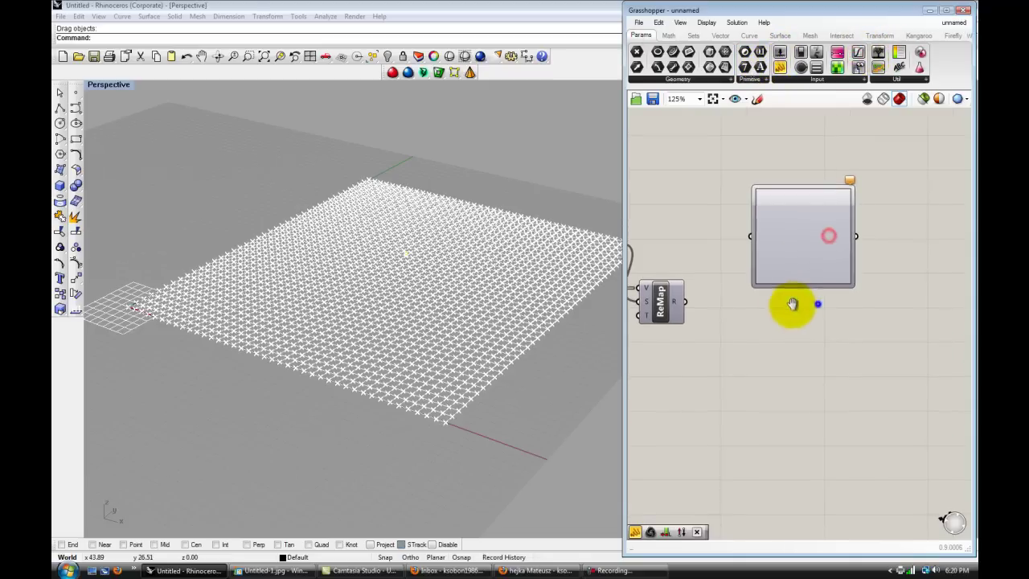
right_click(798, 243)
right_click(801, 227)
mouse_move(845, 405)
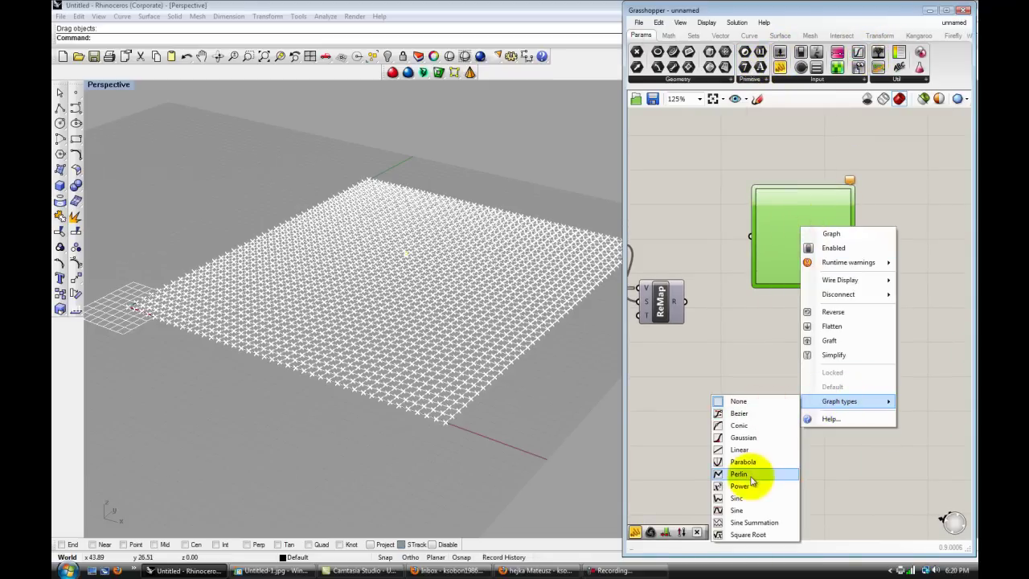
click(738, 413)
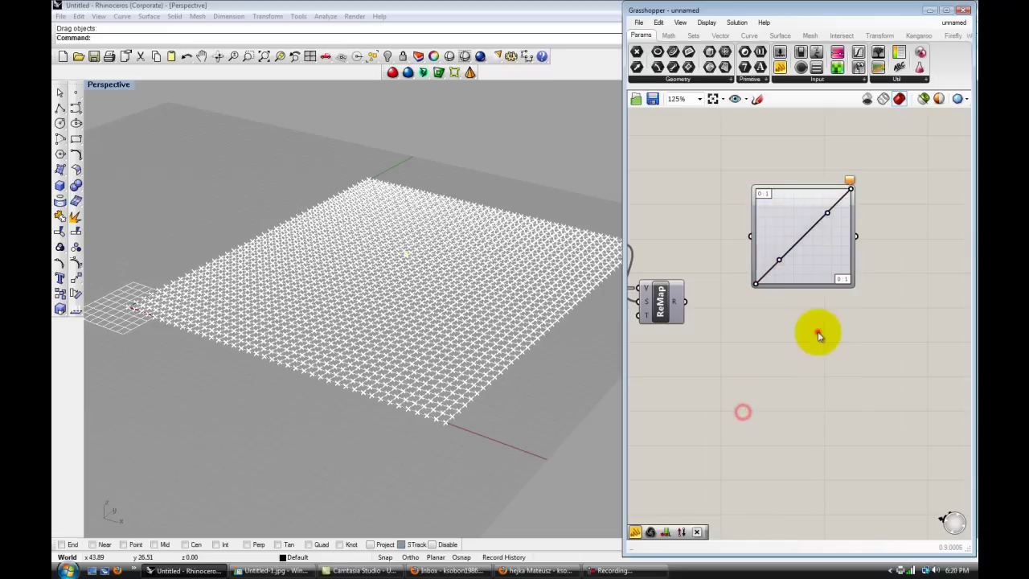
- Connect ReMap's R output to the Graph Mapper input and move the mapper level with the ReMap component
scroll(787, 280, up, 2)
right_drag(787, 299, 833, 252)
drag(702, 327, 783, 245)
mouse_move(845, 251)
right_down()
mouse_move(838, 275)
mouse_move(853, 248)
right_up()
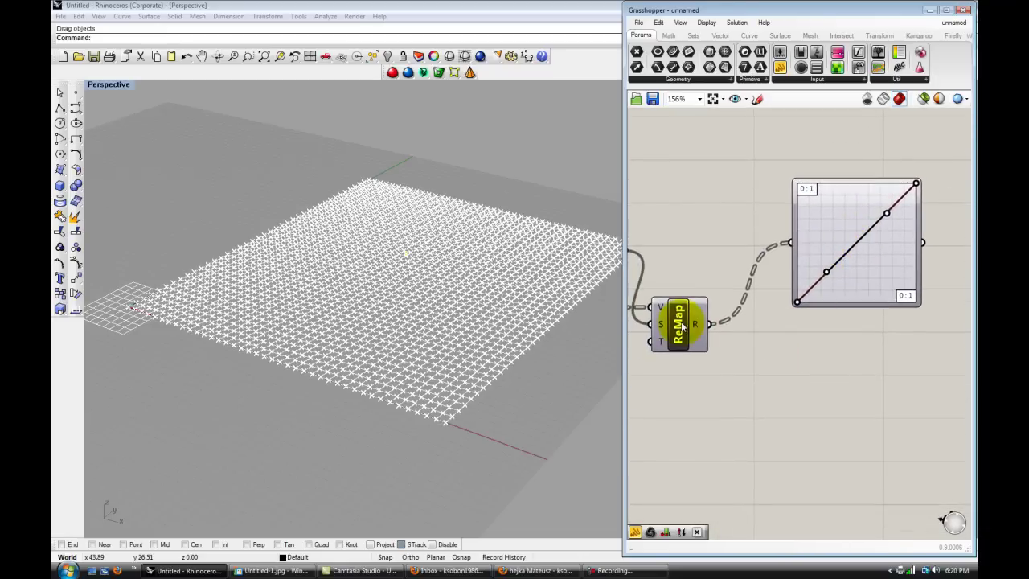
right_drag(795, 349, 798, 314)
drag(856, 190, 811, 270)
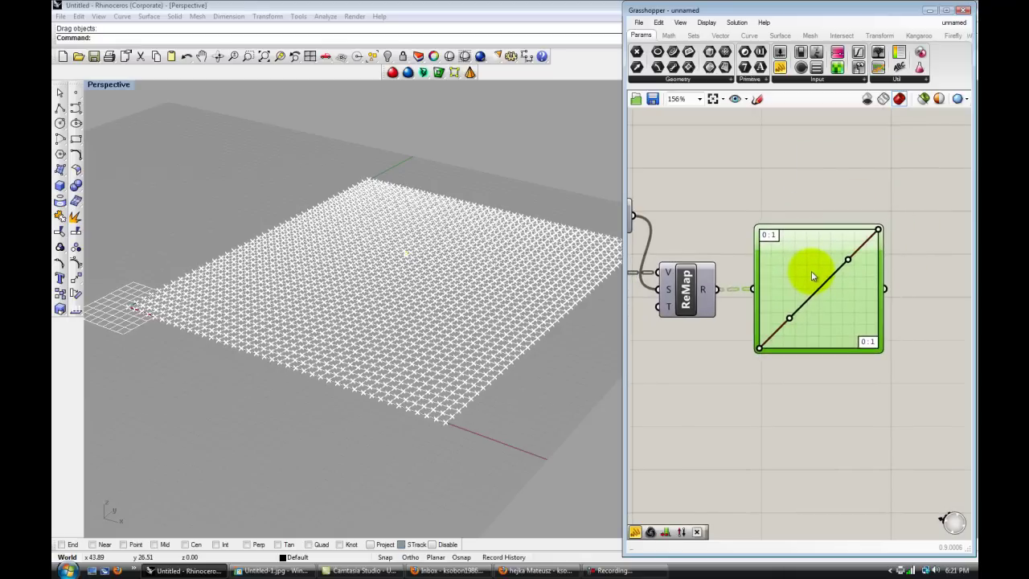
click(823, 194)
- Reshape the Bezier graph into a falling curve, raising its start point and handle and lowering its end point and handle to the graph's base
scroll(836, 304, up, 2)
click(806, 271)
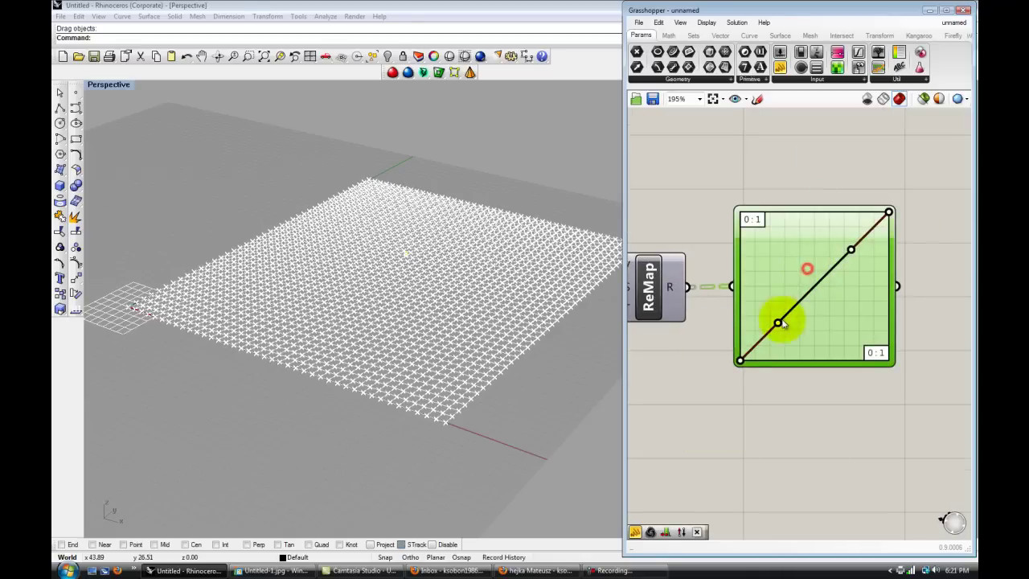
drag(740, 360, 739, 244)
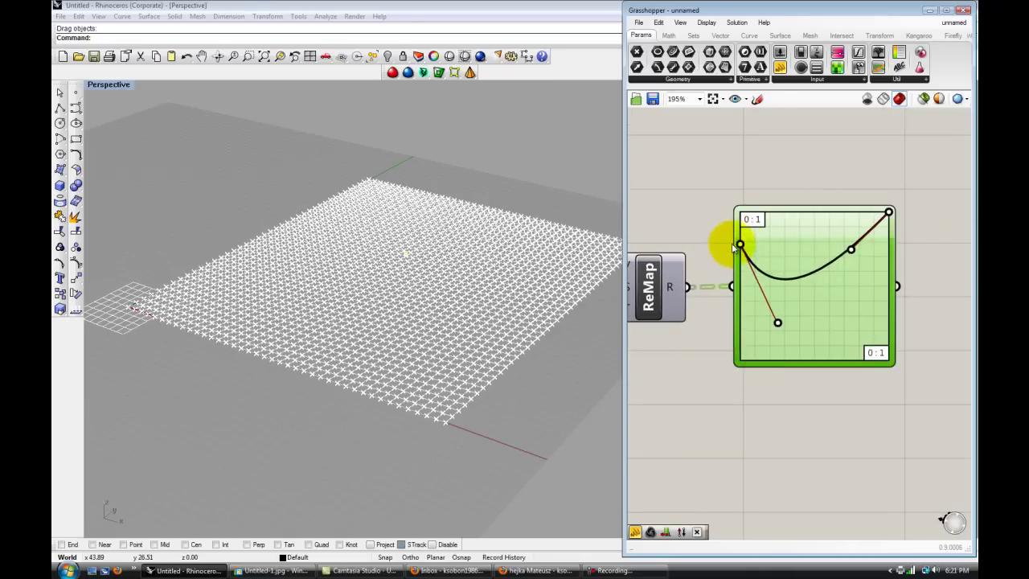
drag(888, 212, 900, 372)
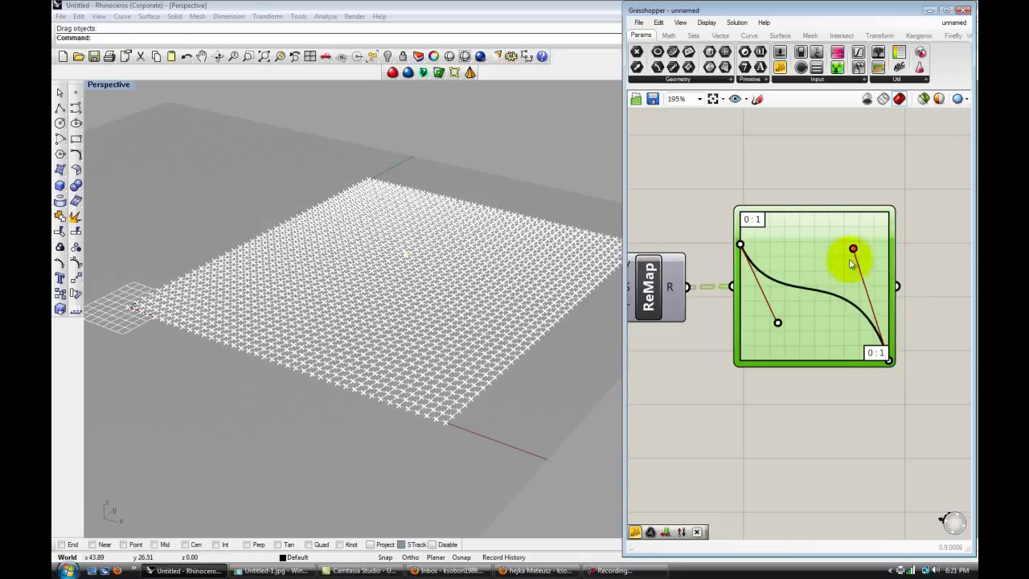
drag(850, 254, 850, 370)
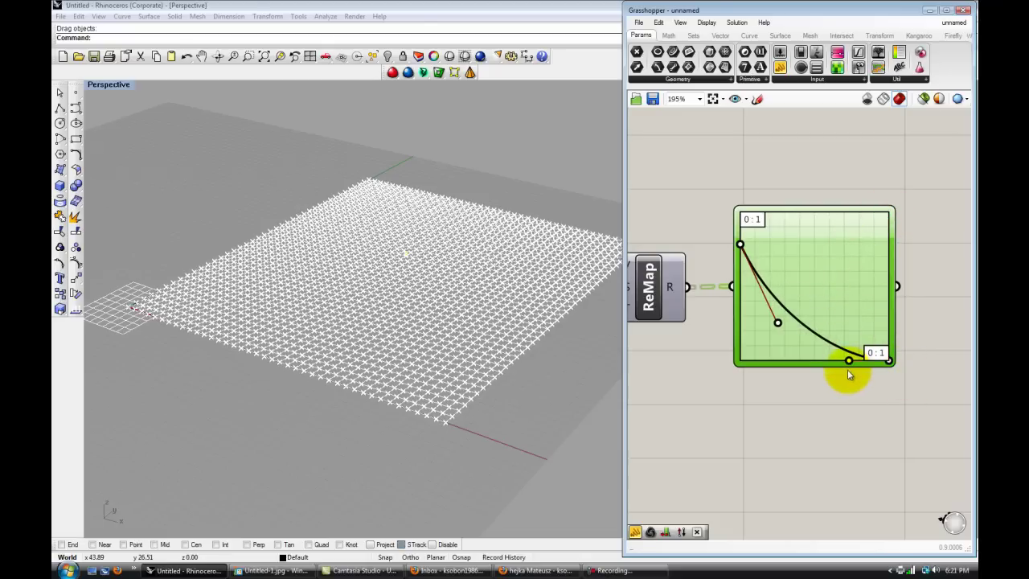
drag(779, 324, 812, 272)
scroll(908, 248, down, 3)
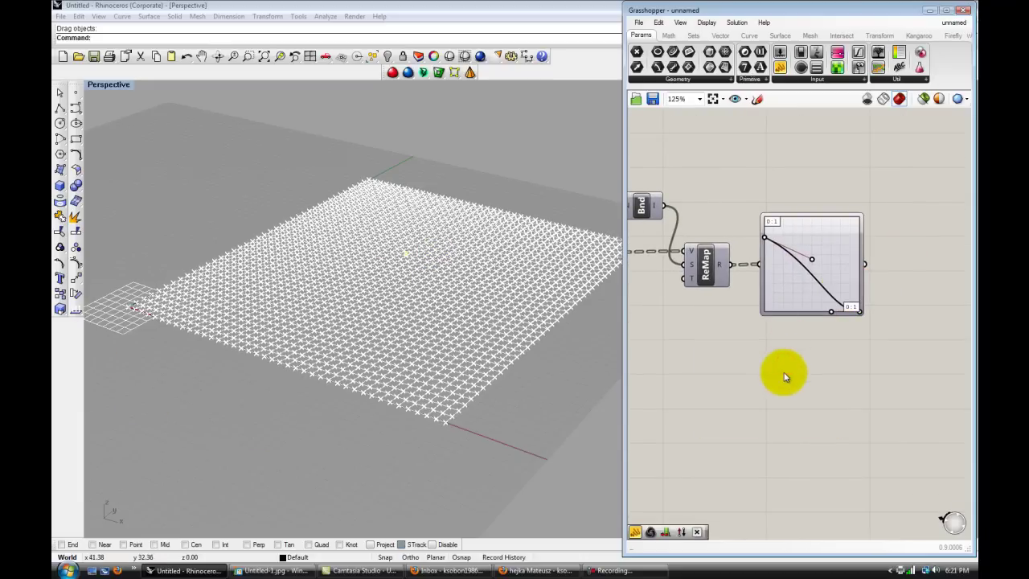
- Add a List Length component below Dispatch and connect the <= output of Smaller Than to its L input
right_drag(739, 386, 880, 382)
scroll(803, 346, down, 2)
right_drag(767, 340, 803, 327)
scroll(854, 324, up, 1)
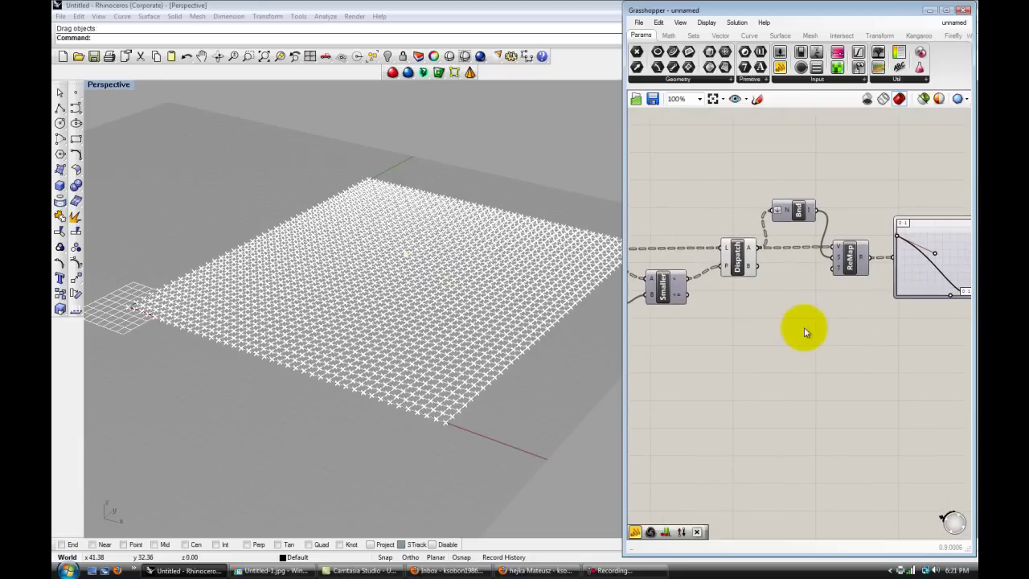
click(693, 36)
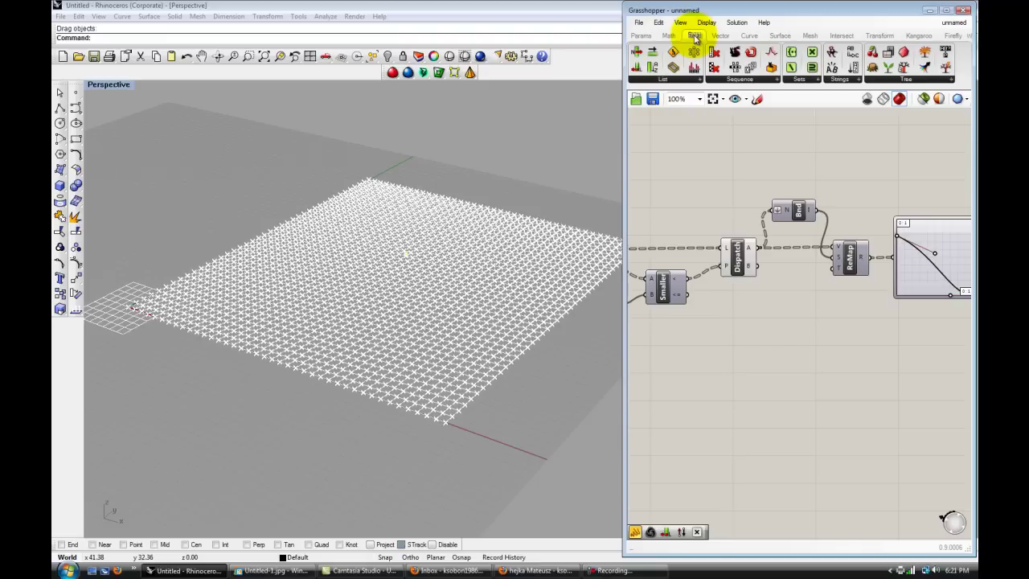
right_drag(702, 313, 760, 312)
scroll(740, 285, up, 2)
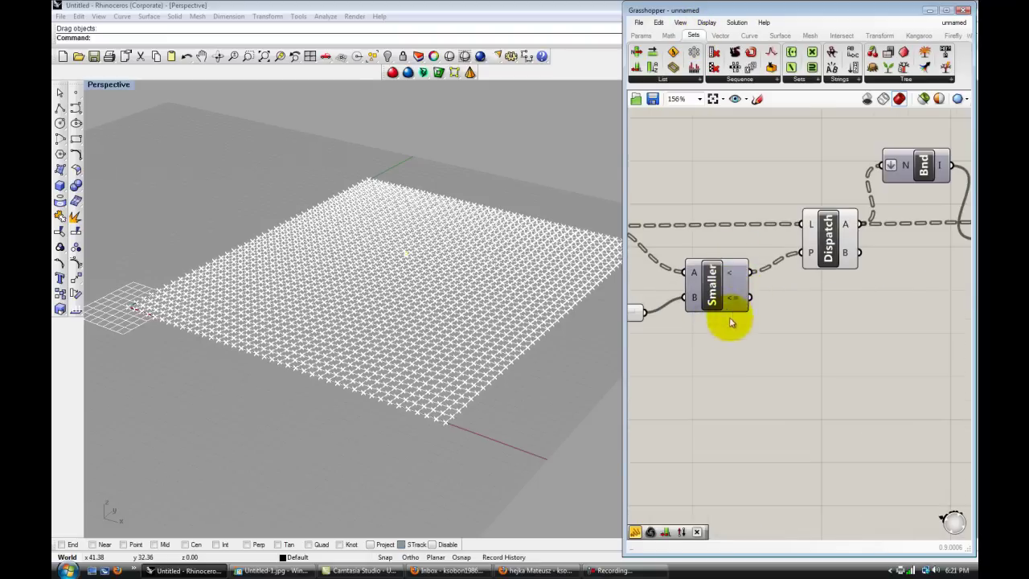
scroll(843, 345, down, 1)
right_drag(843, 344, 751, 337)
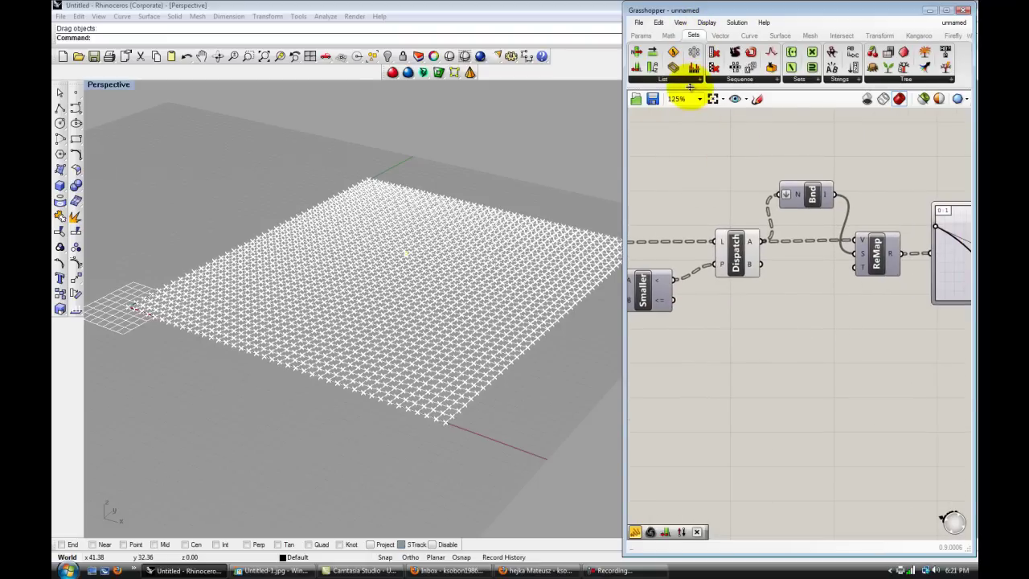
click(664, 79)
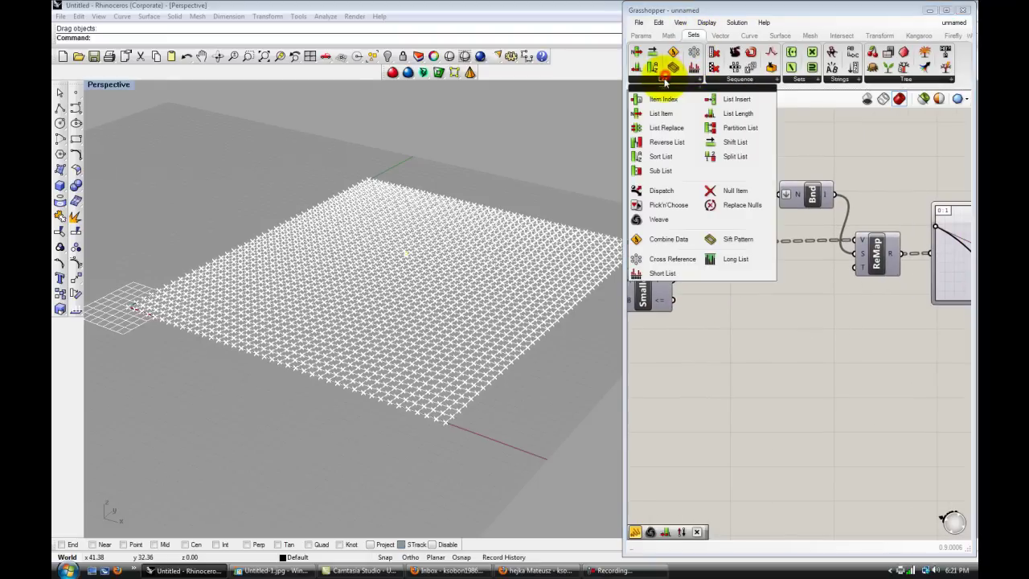
drag(738, 113, 771, 352)
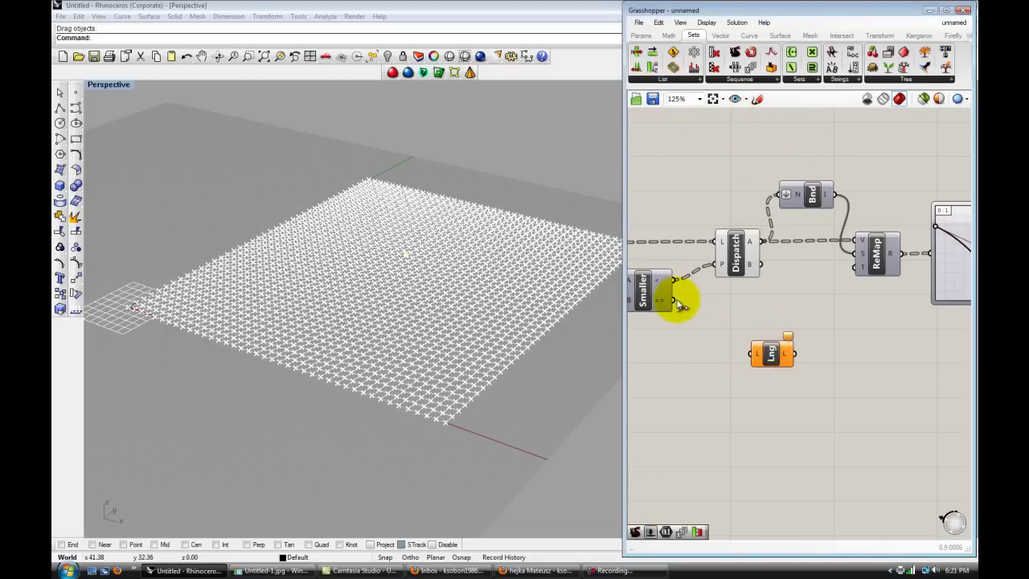
drag(673, 301, 755, 372)
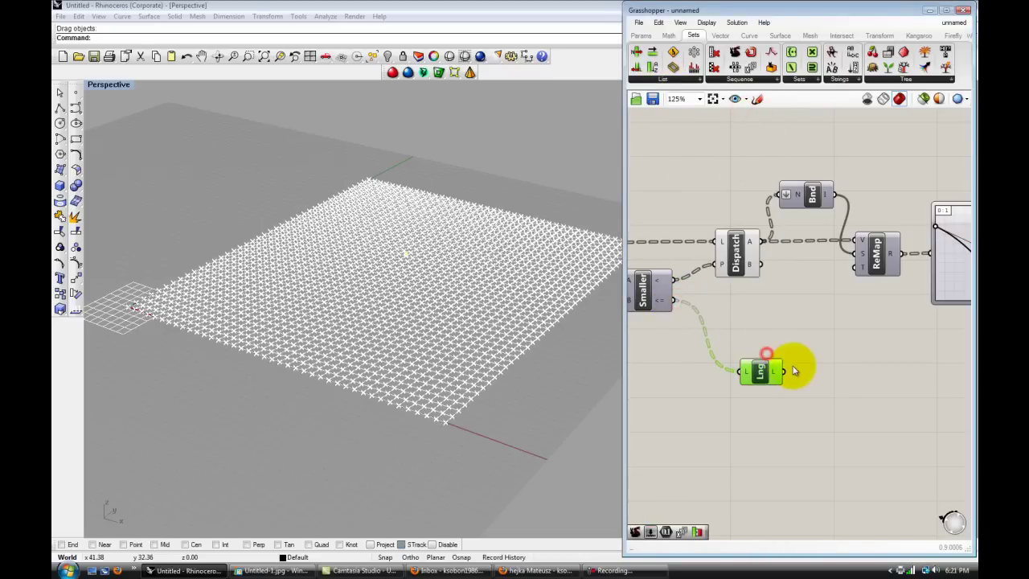
- Add a Duplicate Data component beside List Length and connect the List Length output to its N input
right_drag(848, 381, 825, 362)
click(828, 370)
drag(733, 51, 809, 361)
drag(715, 344, 787, 351)
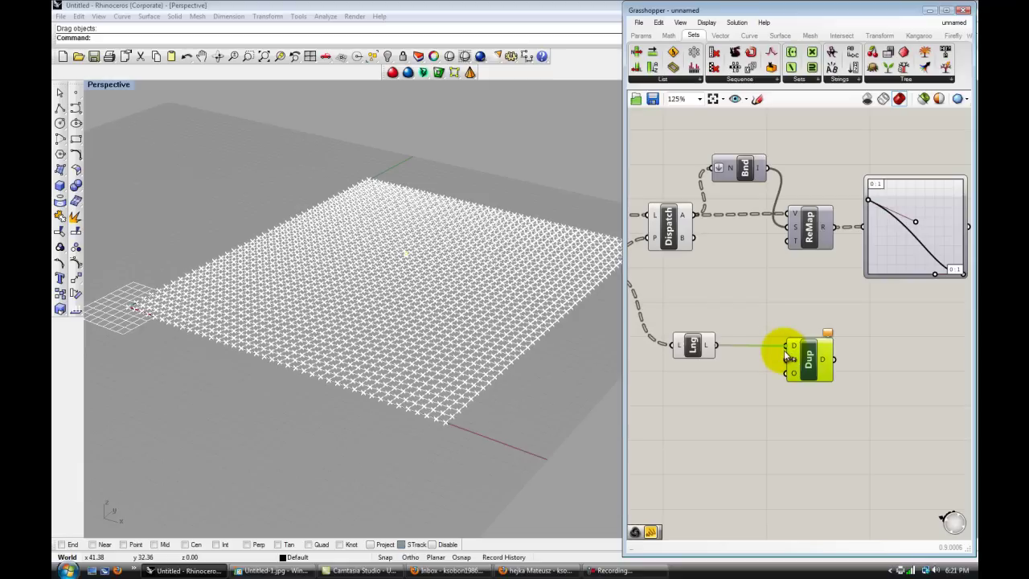
drag(785, 353, 806, 337)
right_drag(777, 415, 857, 426)
- Add a compact panel containing 0 and connect it to the D input of Duplicate Data
click(799, 305)
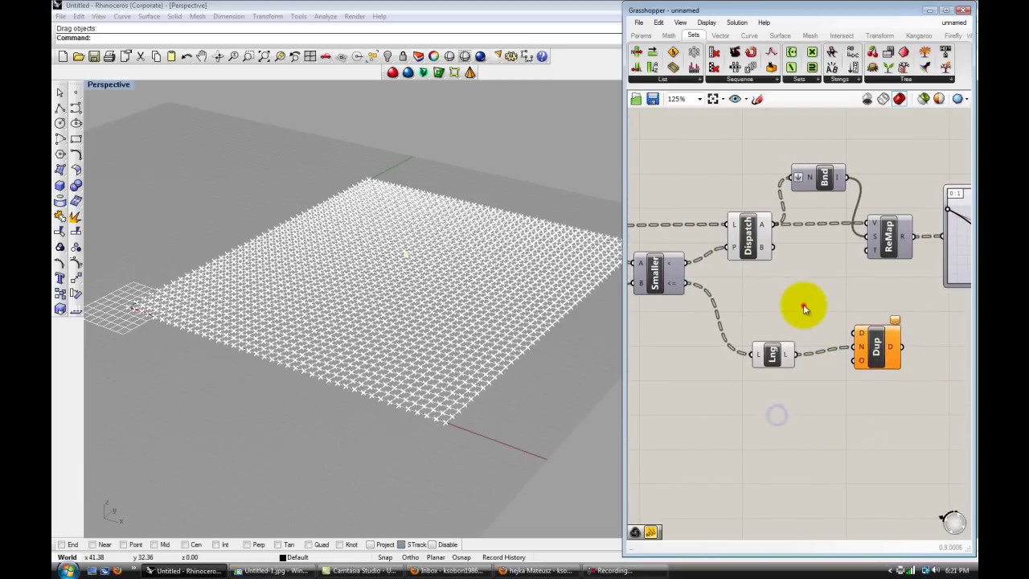
click(639, 36)
drag(788, 71, 838, 294)
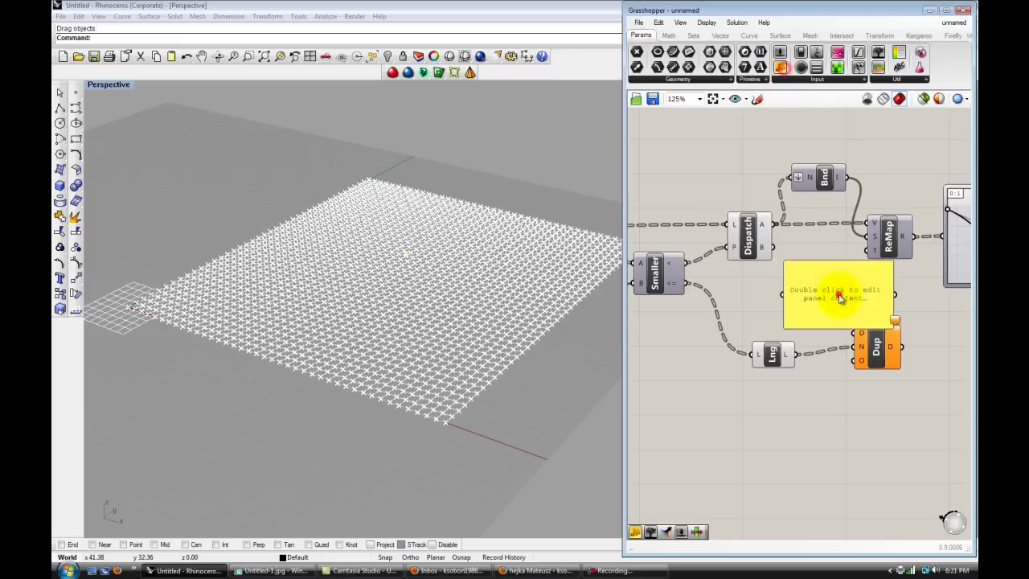
double_click(832, 297)
text(0)
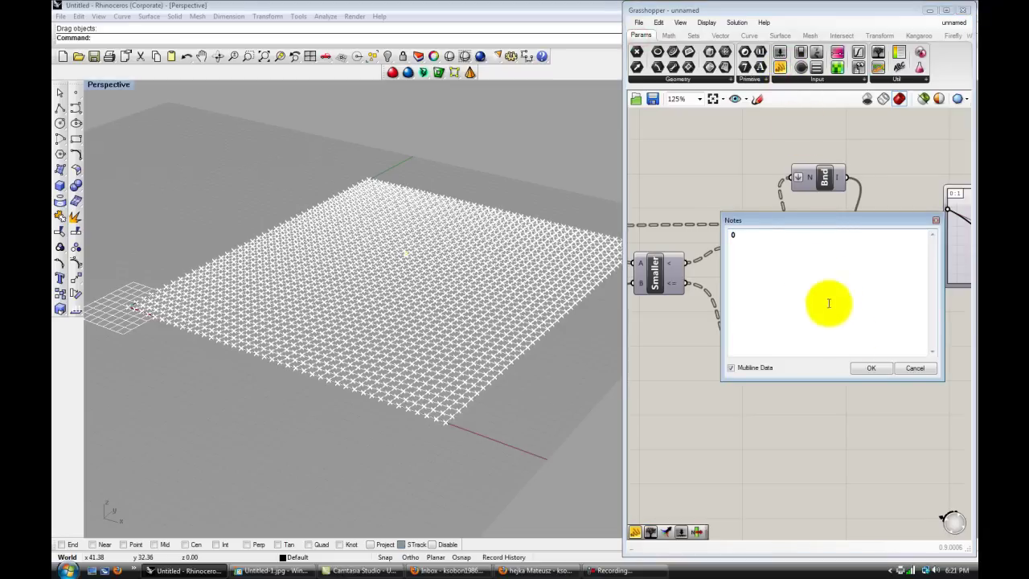
click(871, 367)
drag(891, 327, 854, 333)
drag(882, 350, 863, 358)
click(872, 311)
- Add a Weave component beyond the Graph Mapper, placed slightly below it
scroll(884, 358, down, 1)
right_drag(885, 381, 780, 349)
scroll(792, 329, up, 1)
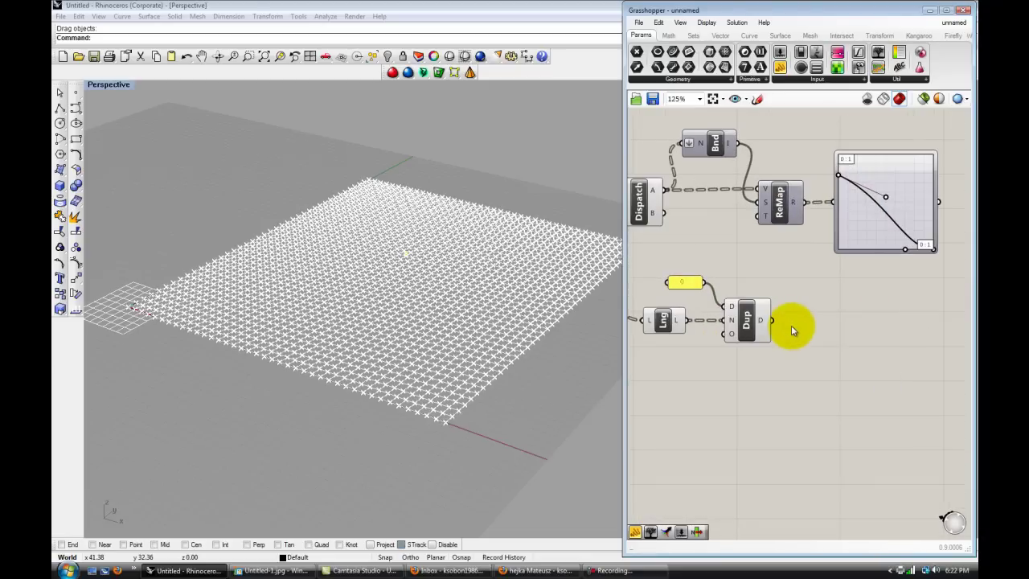
scroll(791, 328, down, 1)
scroll(791, 329, down, 1)
right_drag(871, 346, 737, 342)
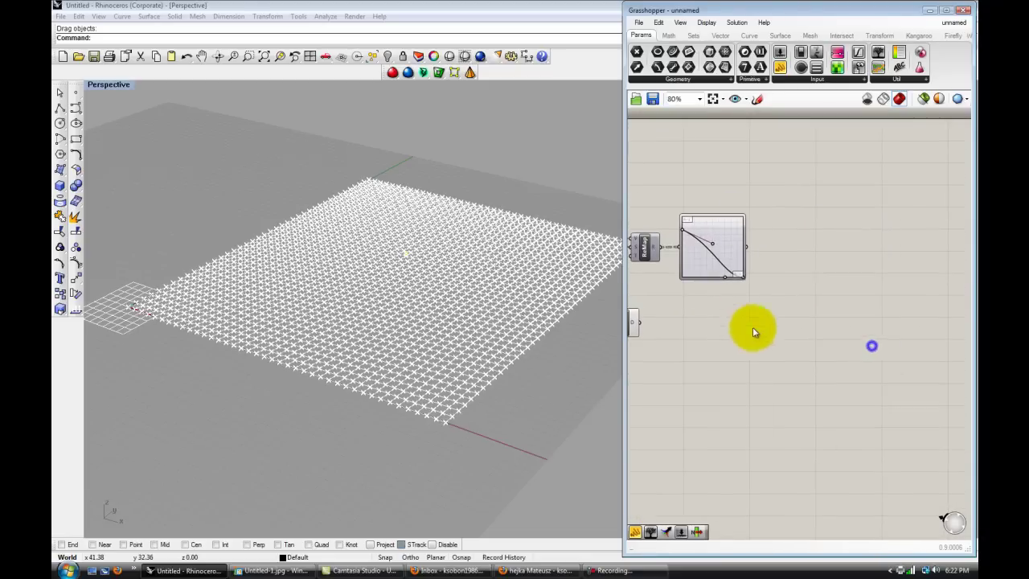
click(692, 36)
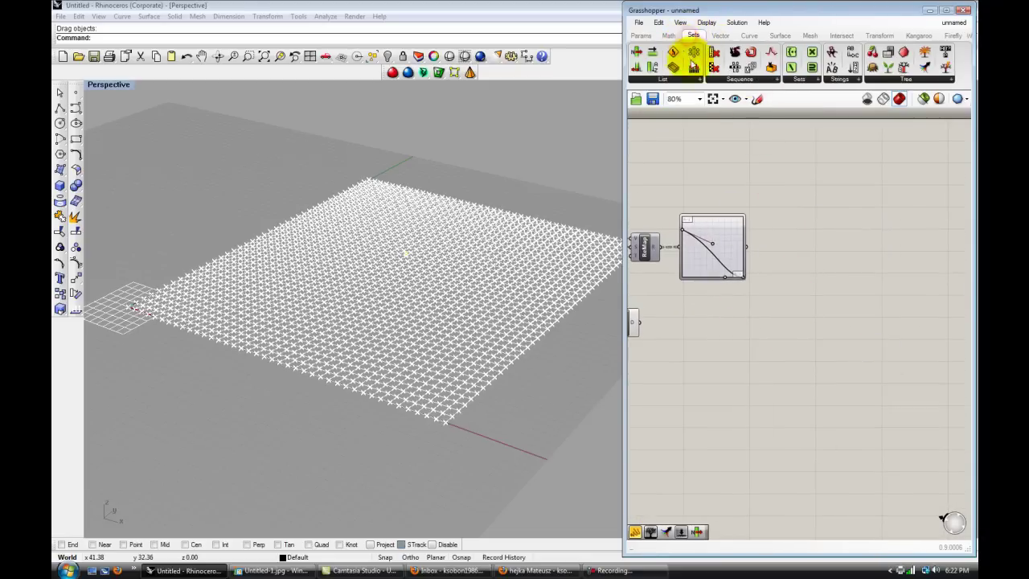
click(738, 79)
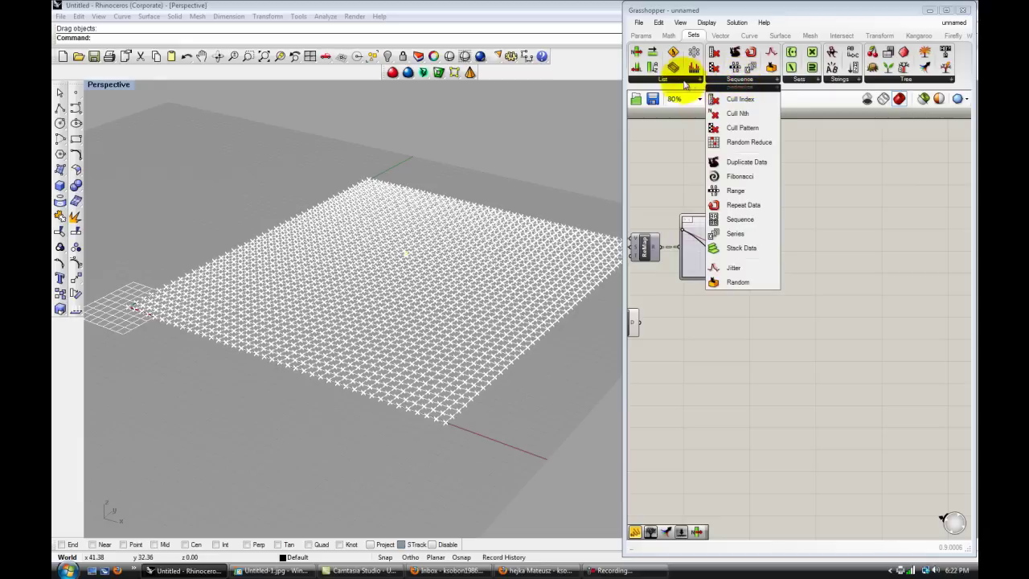
click(681, 79)
drag(655, 222, 749, 278)
right_drag(749, 340, 768, 320)
scroll(757, 289, up, 1)
drag(770, 255, 826, 291)
click(788, 324)
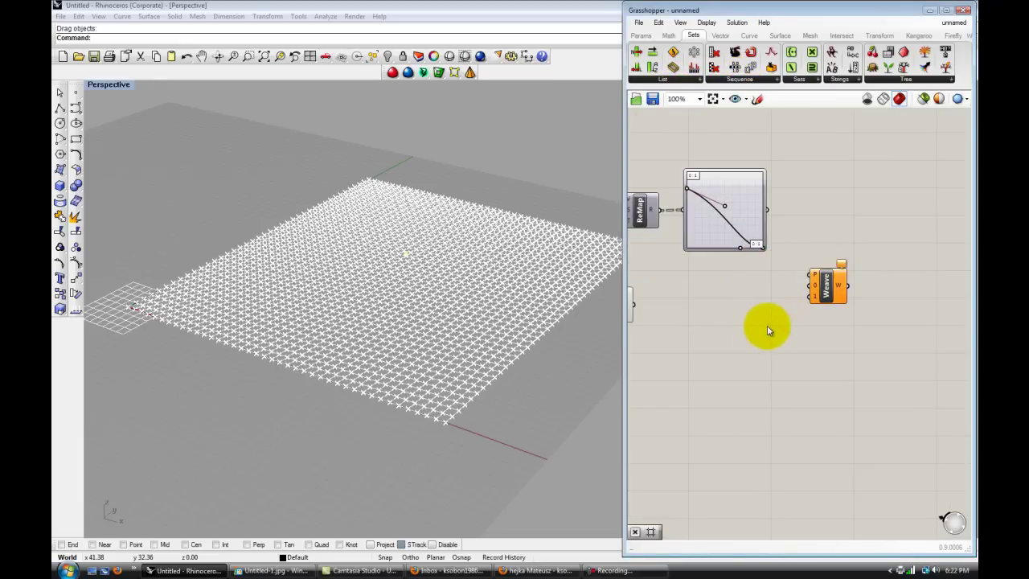
- Connect the Graph Mapper output to Weave's input 1 and the Duplicate Data output to Weave's input 0
drag(766, 210, 817, 302)
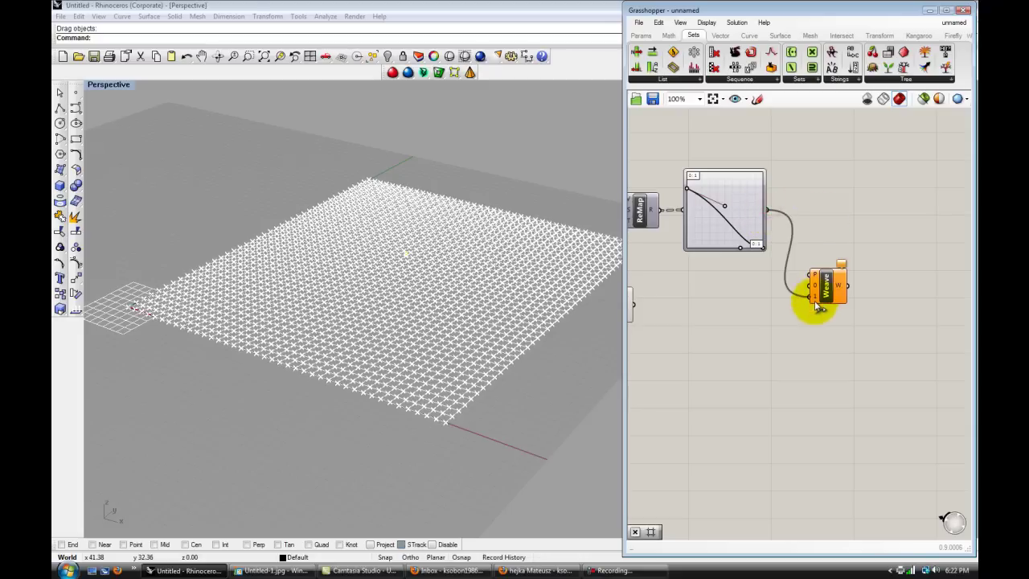
right_drag(732, 319, 699, 316)
drag(684, 307, 855, 297)
right_drag(828, 325, 798, 328)
- Connect Smaller Than's <= output to Weave's P input and inspect the data in that output
scroll(757, 298, down, 3)
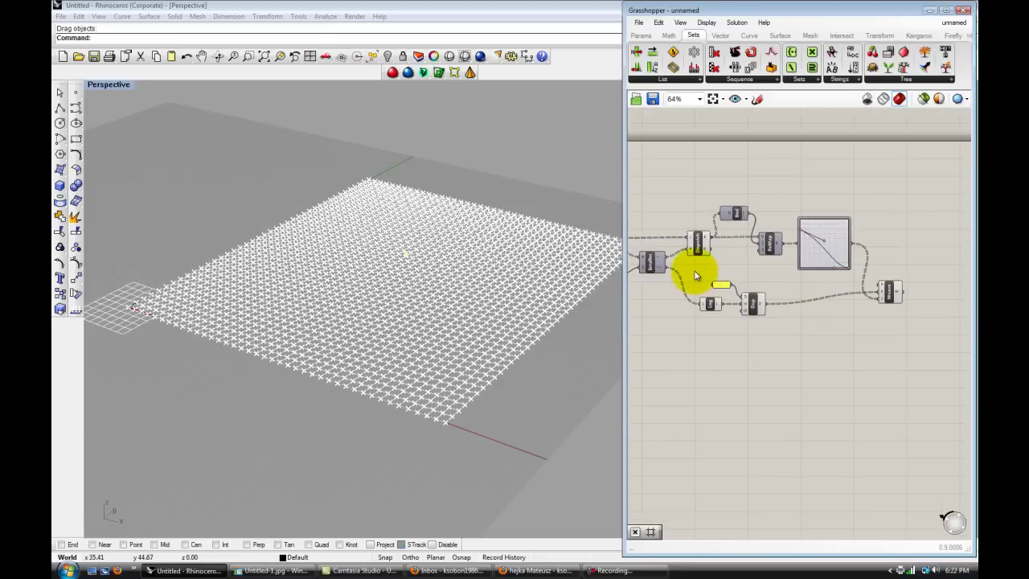
drag(666, 263, 882, 289)
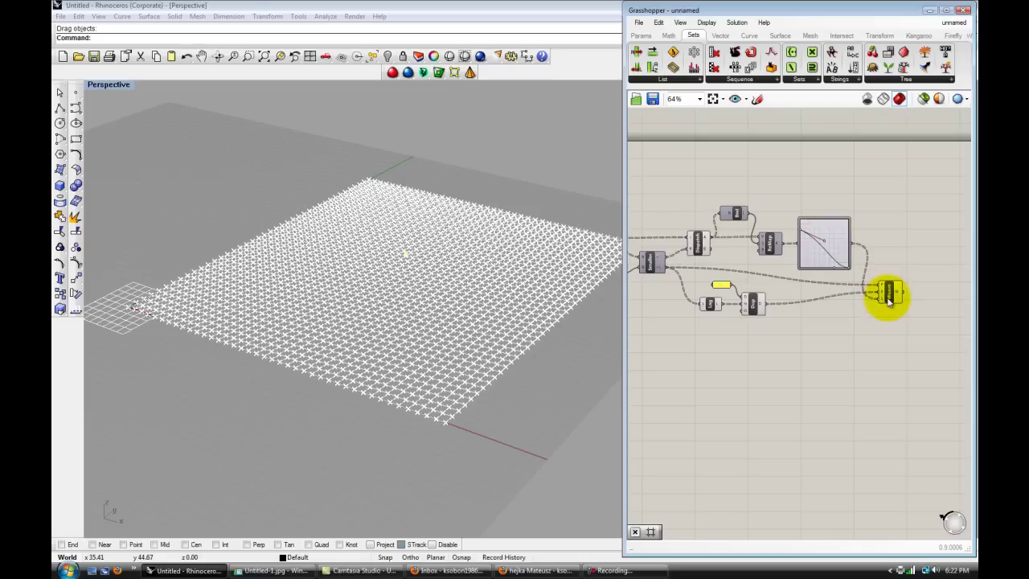
click(892, 300)
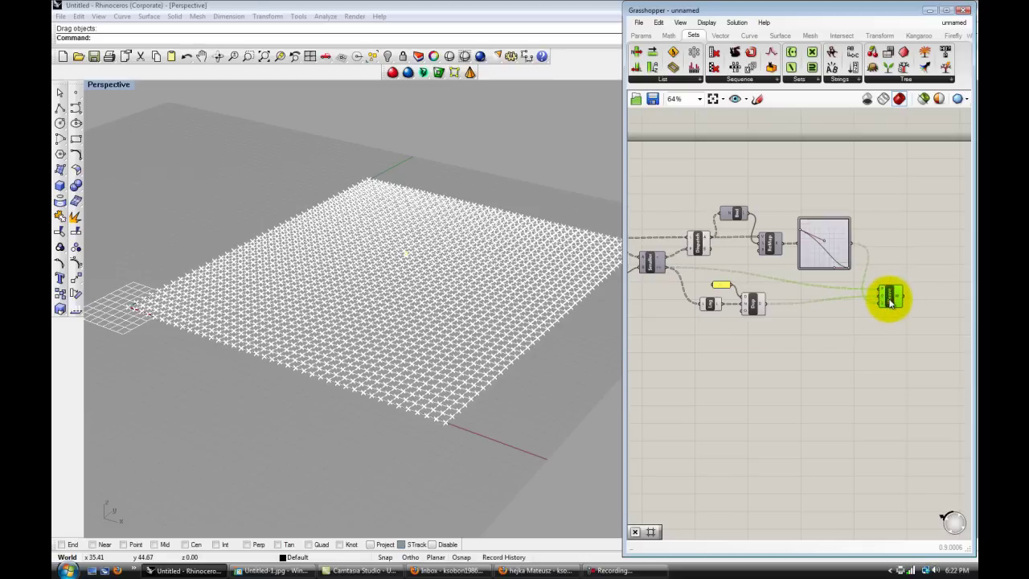
scroll(650, 269, up, 4)
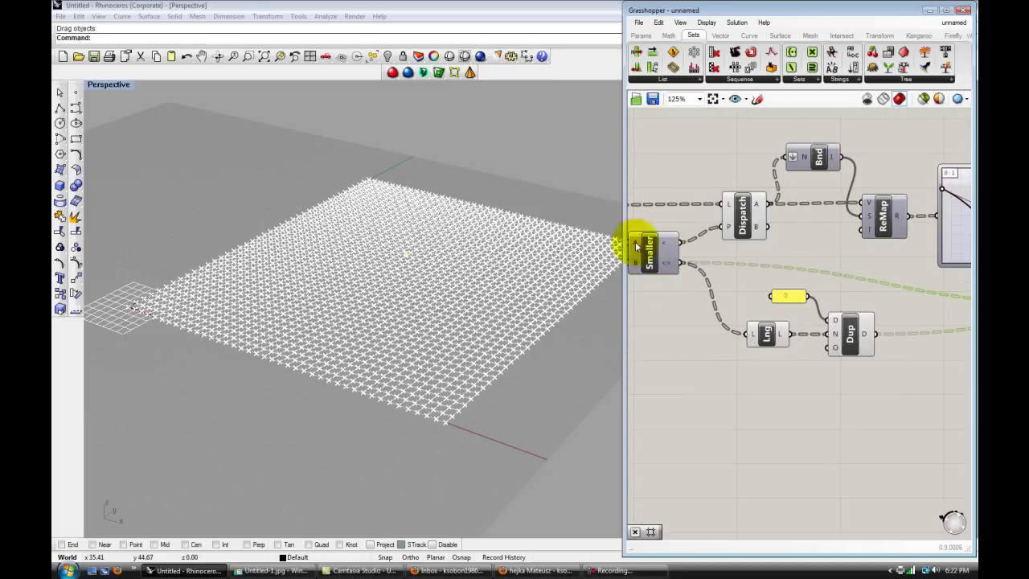
mouse_move(669, 267)
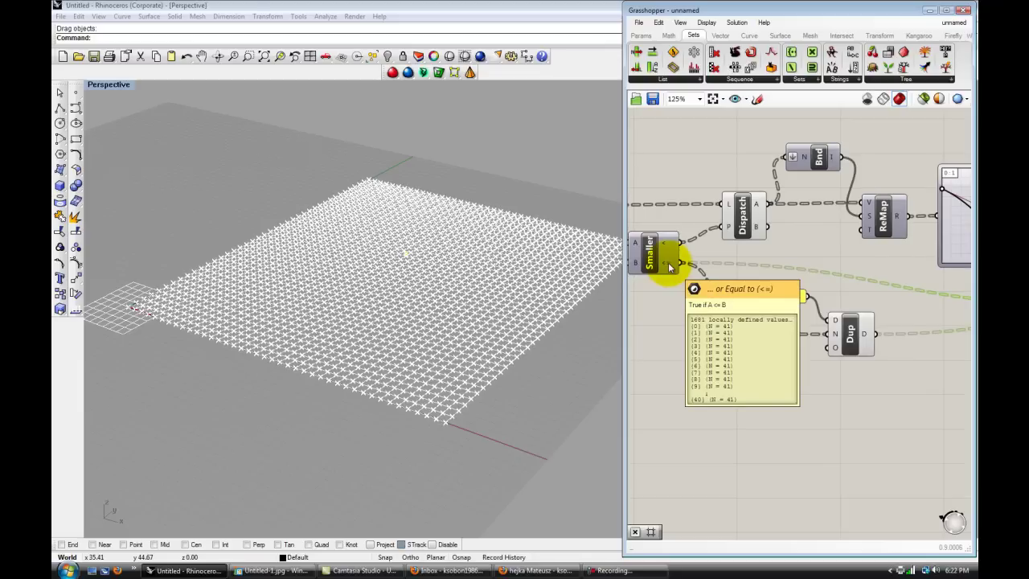
scroll(772, 302, down, 2)
right_drag(905, 333, 713, 334)
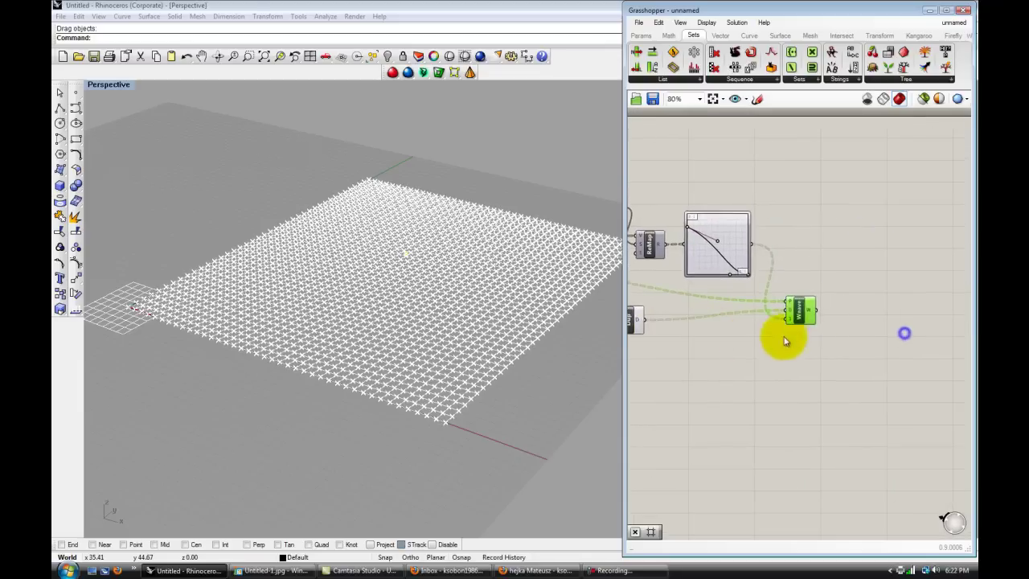
- Add a panel beyond Weave, connect Weave's W output to it, and enlarge it to show a long list
scroll(802, 314, up, 3)
click(859, 243)
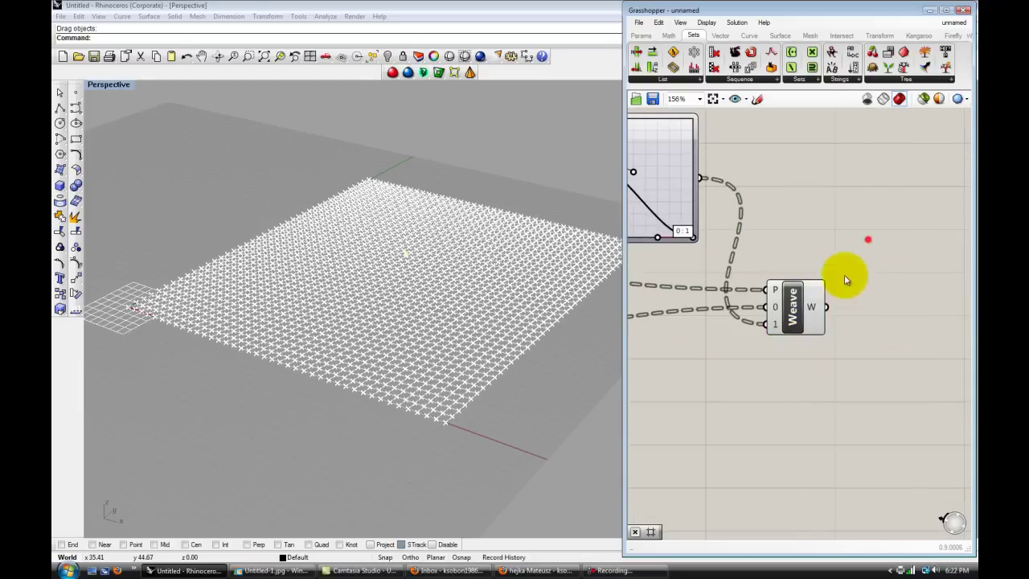
scroll(812, 244, down, 2)
scroll(822, 266, up, 2)
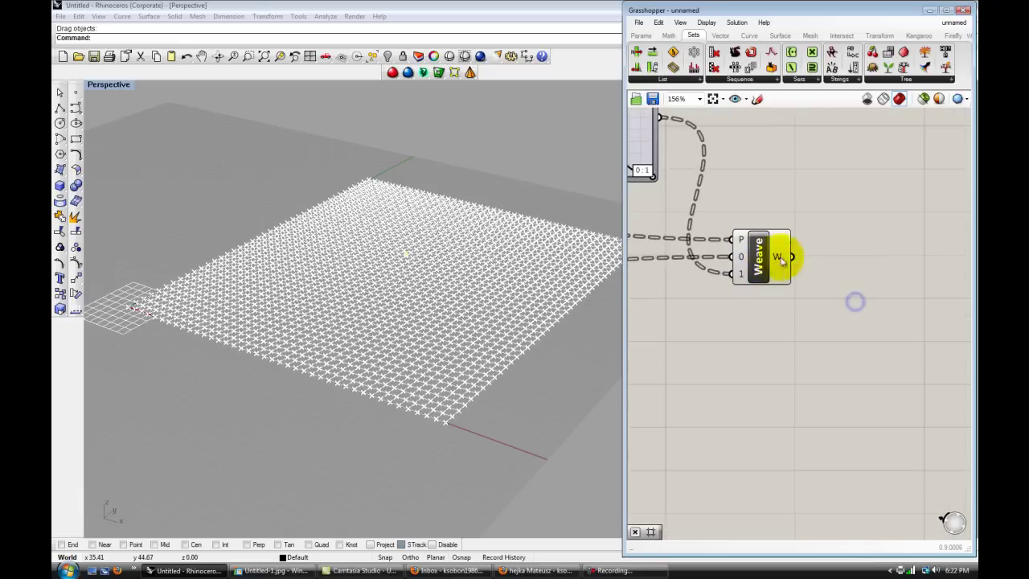
click(640, 35)
click(781, 70)
click(884, 241)
drag(792, 256, 814, 241)
drag(854, 241, 882, 186)
drag(892, 227, 896, 458)
- Read through the woven list values in the panel and remove the panel
scroll(900, 397, down, 2)
drag(948, 206, 959, 297)
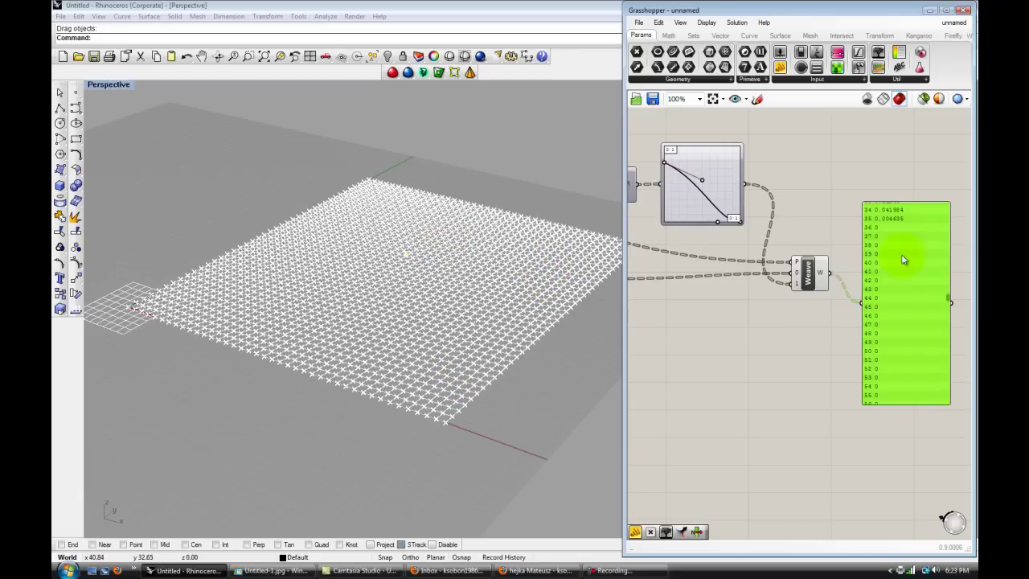
scroll(903, 237, up, 1)
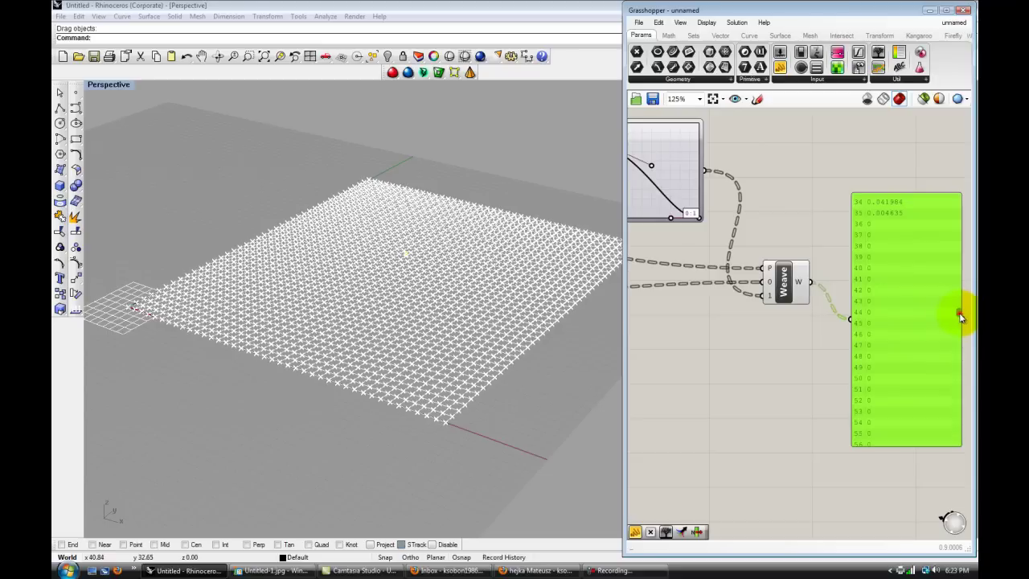
drag(960, 311, 959, 302)
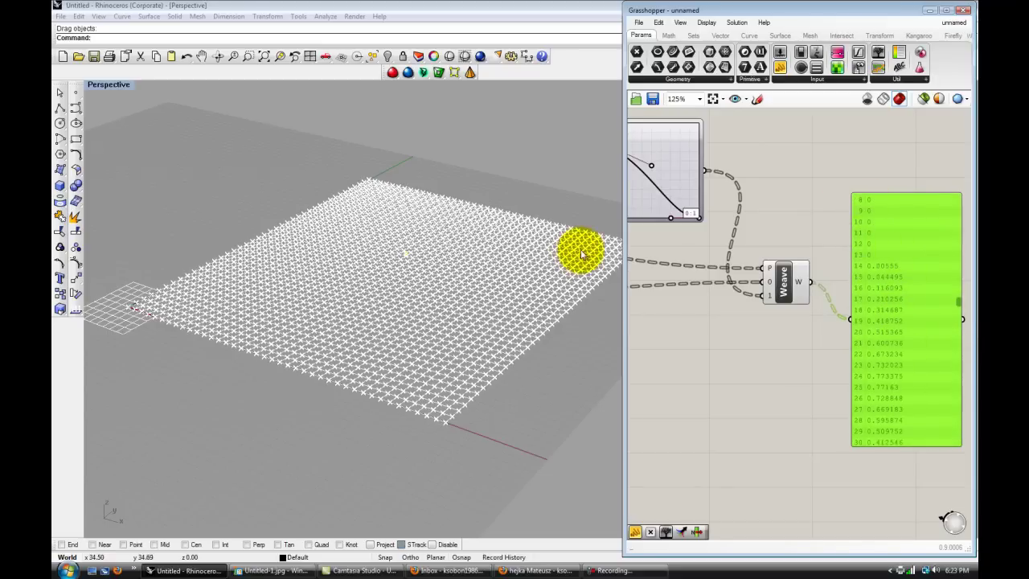
key(Delete)
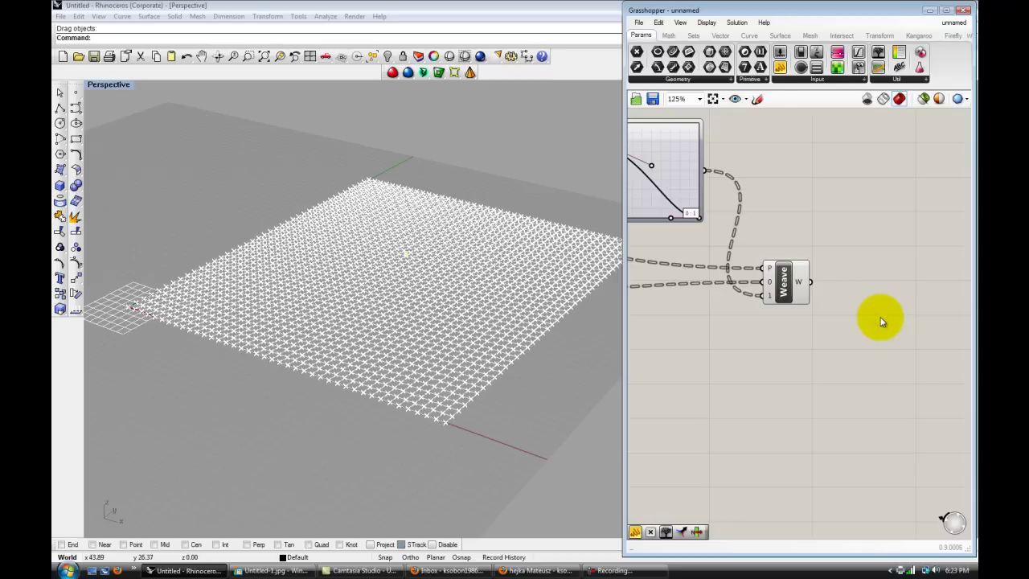
- Add a Multiplication component beyond Weave and a number slider set to 1.782 below it
right_drag(867, 323, 774, 299)
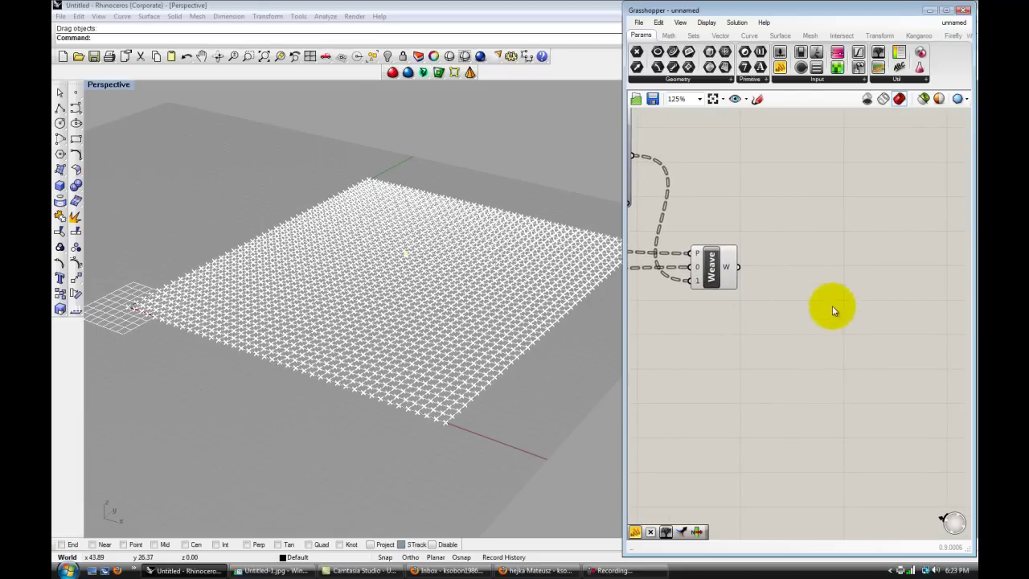
click(665, 35)
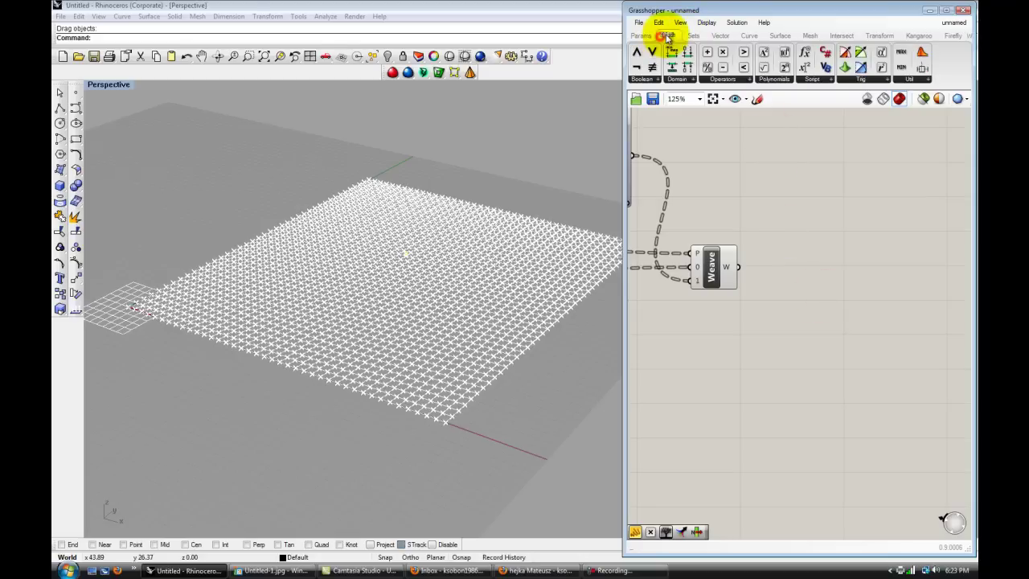
click(743, 80)
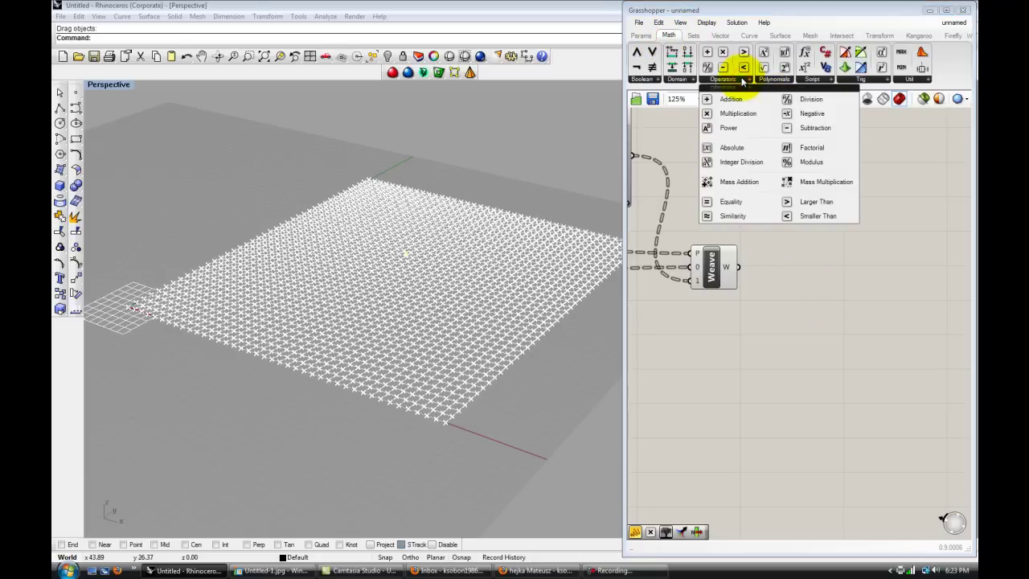
drag(738, 113, 829, 294)
double_click(740, 349)
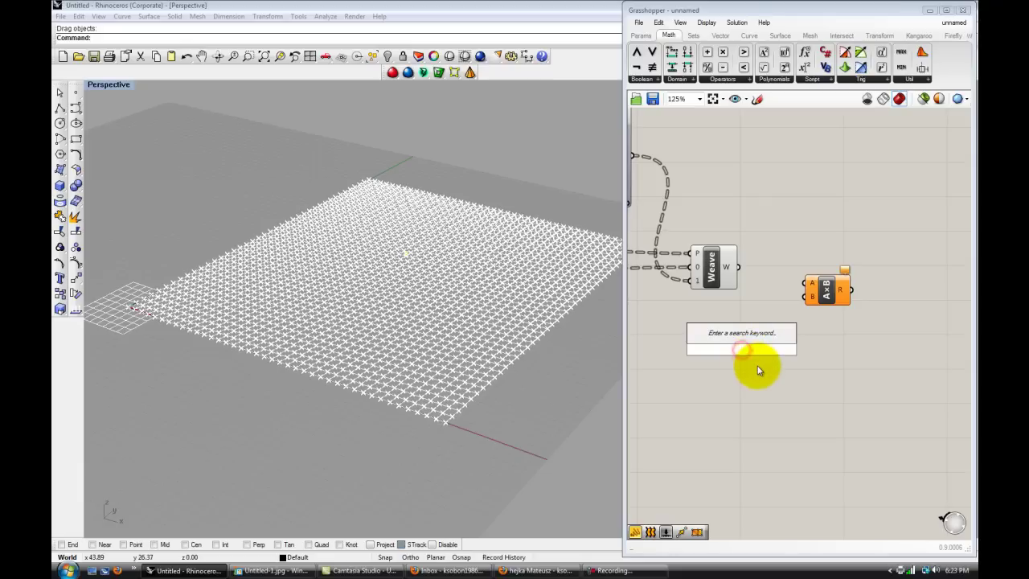
text(1.78)
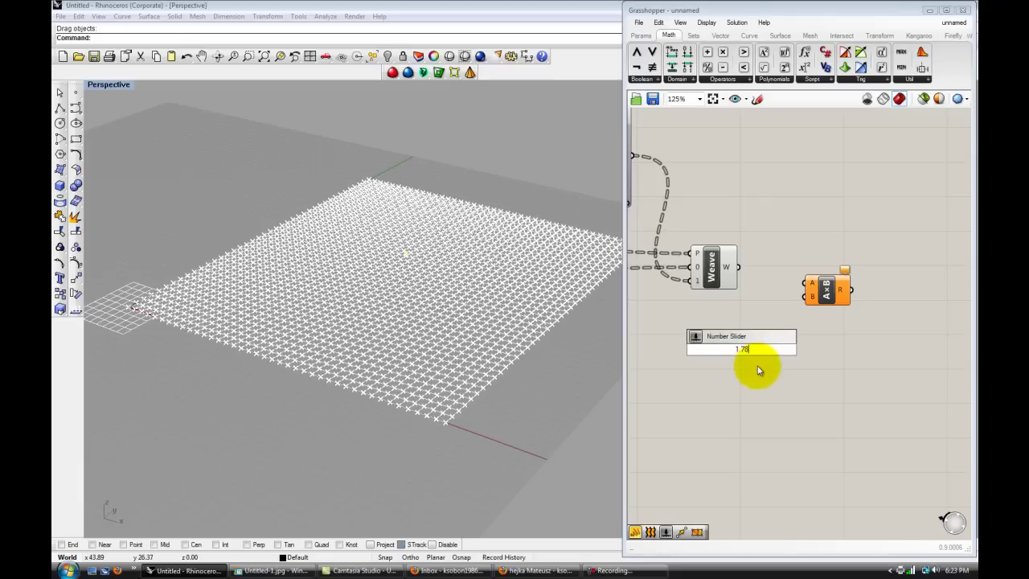
key(Return)
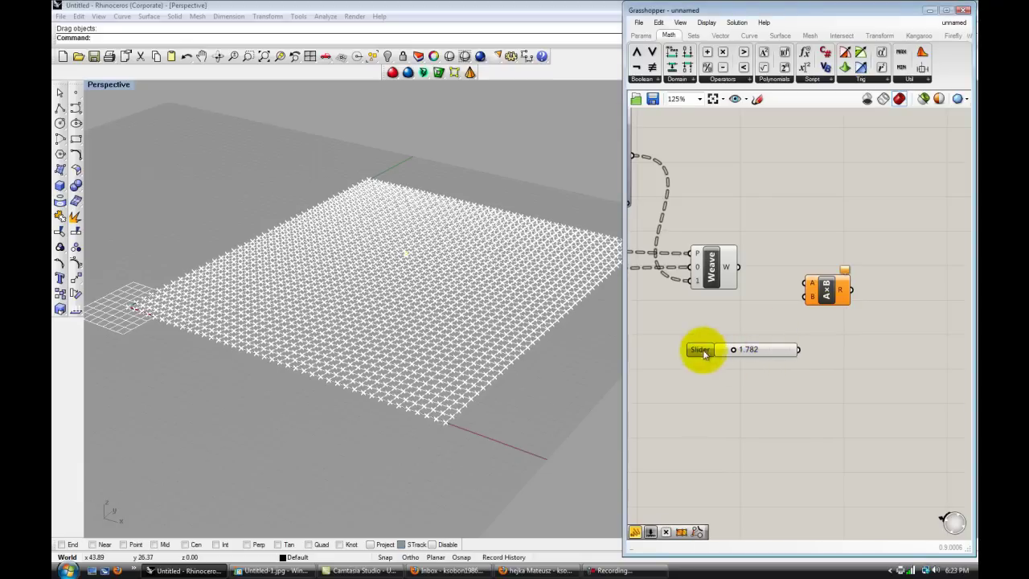
- Connect Weave's W output to Multiplication's A input and the number slider to its B input
drag(699, 349, 665, 339)
drag(761, 335, 808, 308)
drag(738, 267, 788, 280)
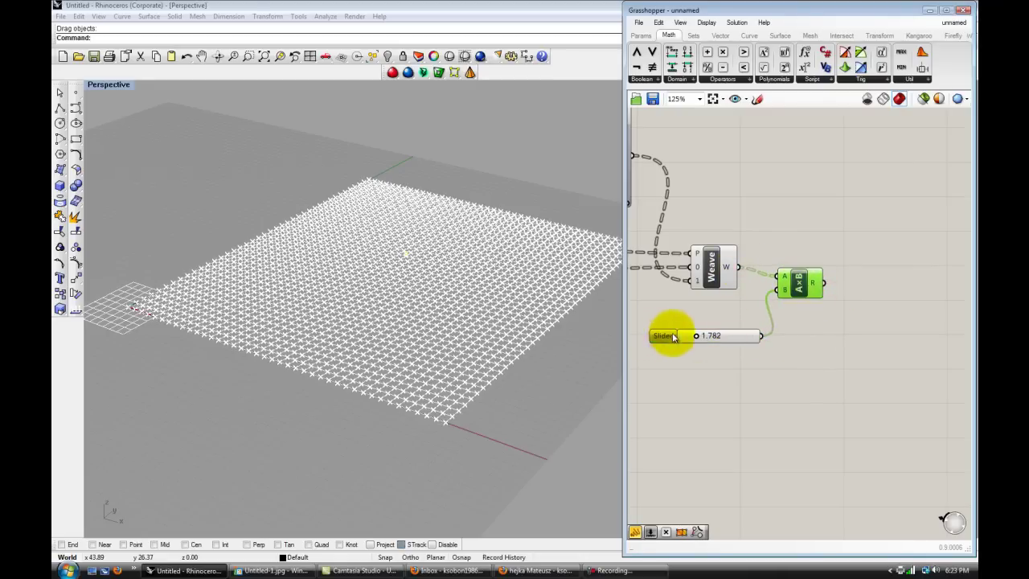
- Place the multiplier slider closely beneath Weave and raise its value
drag(672, 336, 654, 314)
right_drag(817, 345, 799, 335)
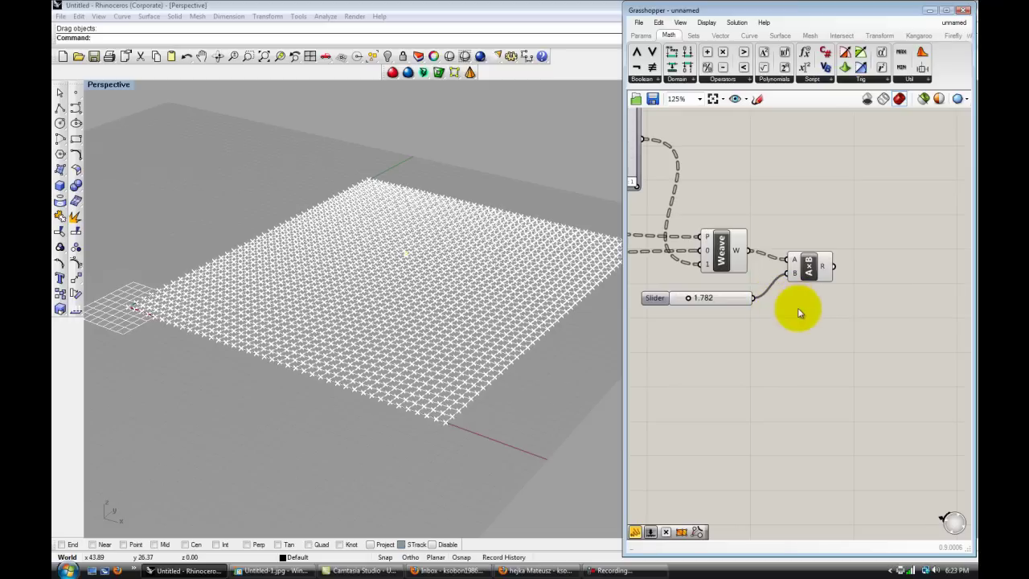
drag(691, 299, 710, 301)
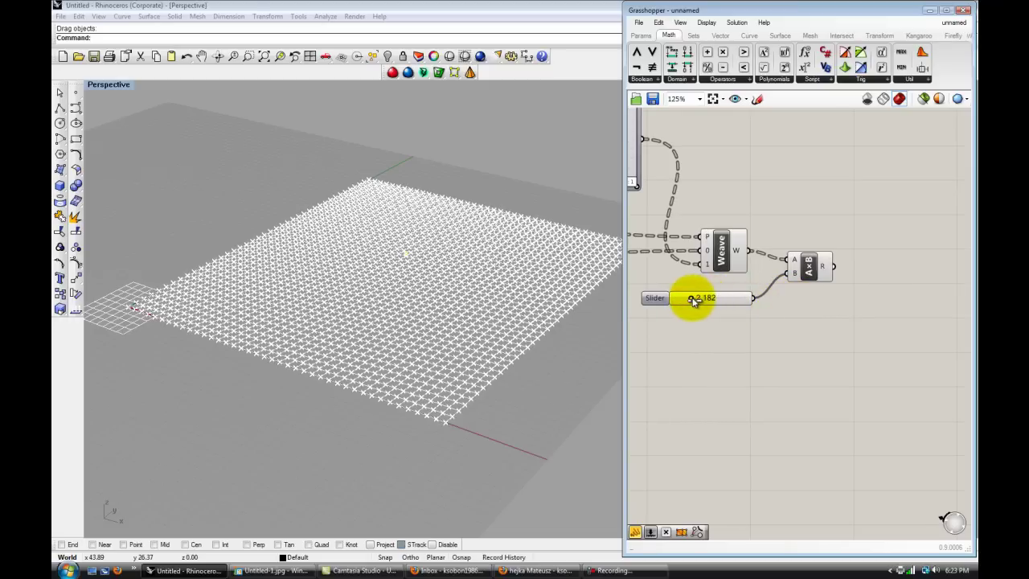
- Add a Vector XYZ component and connect Multiplication's R output to its Z input
mouse_move(835, 332)
right_down()
mouse_move(820, 326)
mouse_move(840, 324)
right_up()
double_click(853, 325)
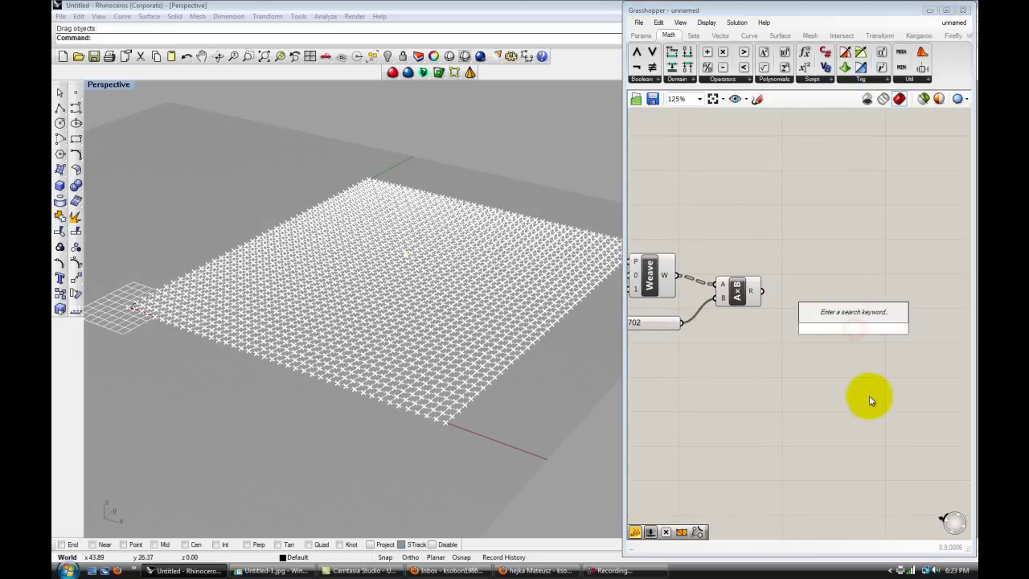
click(869, 399)
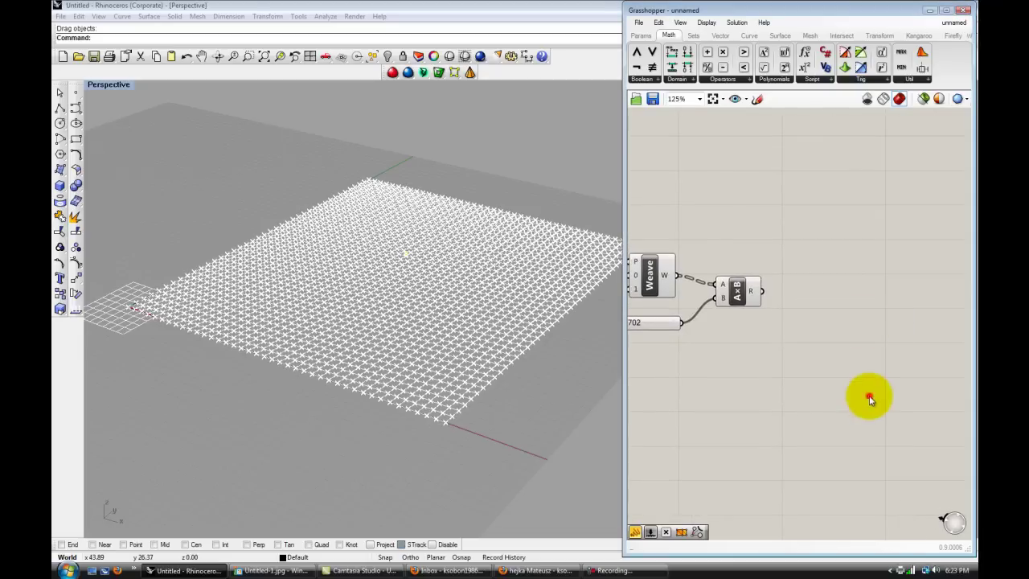
click(720, 36)
click(922, 79)
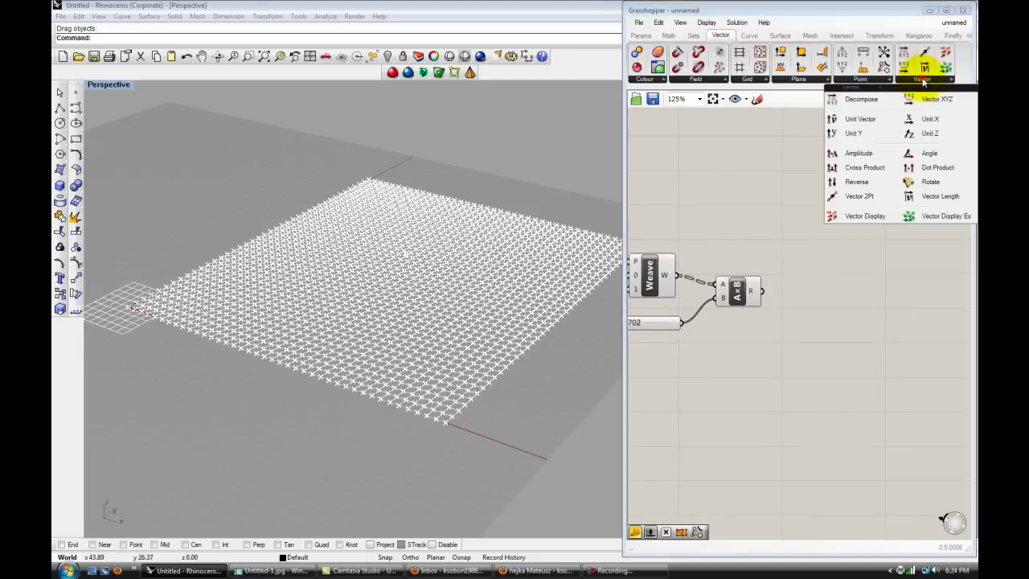
drag(936, 103, 839, 336)
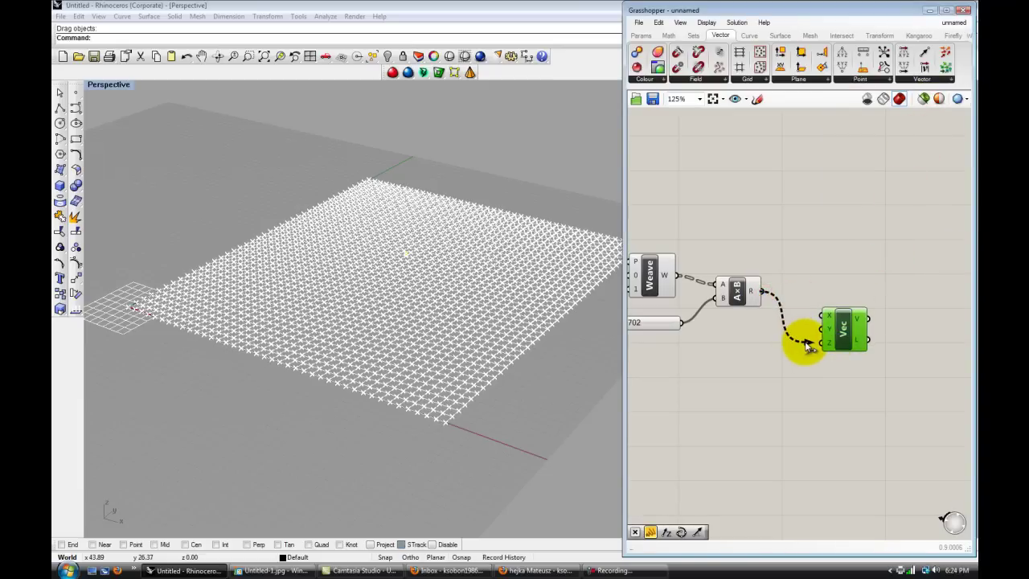
drag(807, 344, 836, 329)
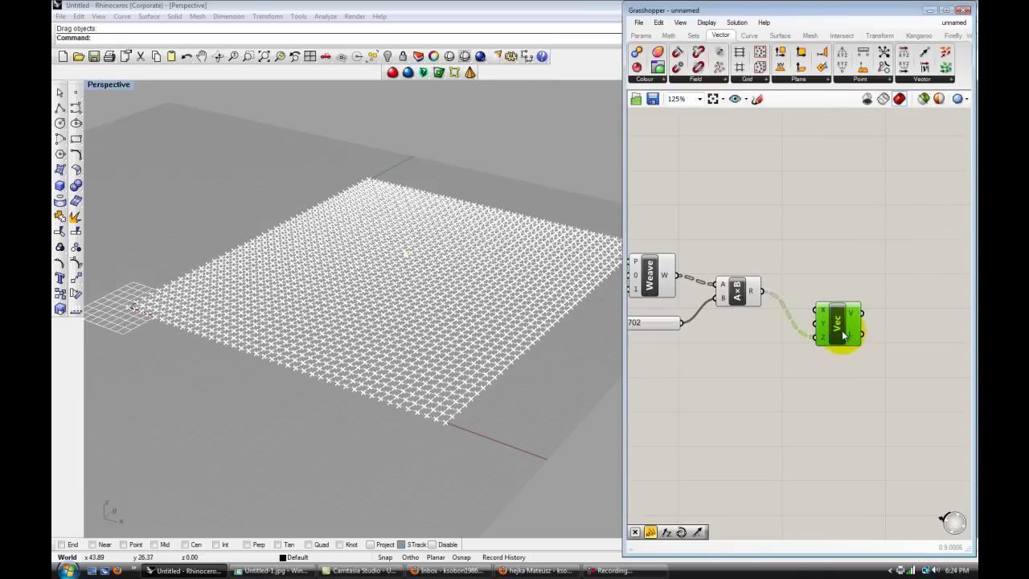
right_drag(833, 381, 826, 347)
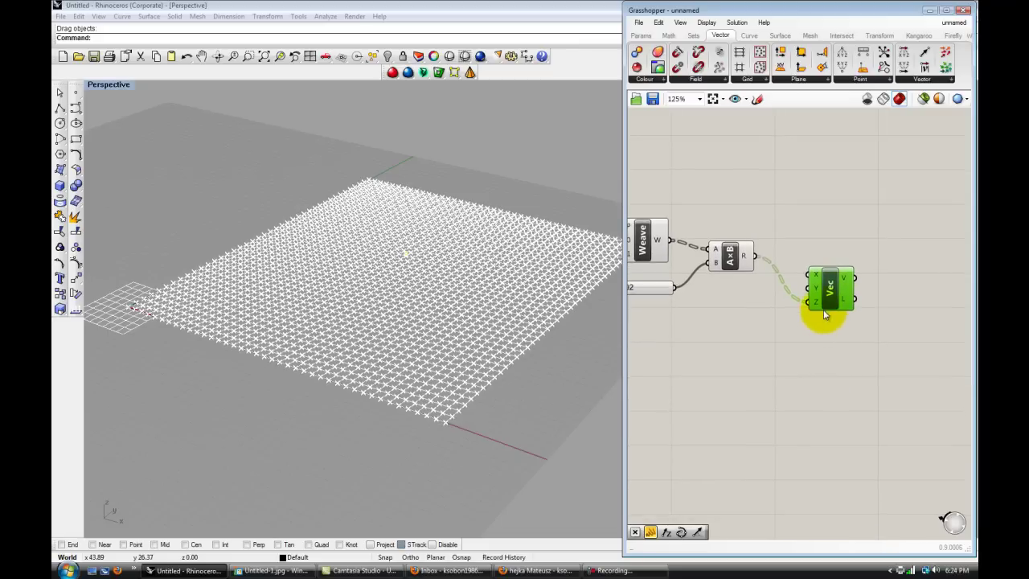
- Add a Move component beyond the Vector XYZ component, placed slightly above it
scroll(823, 313, up, 1)
right_drag(850, 345, 847, 294)
click(876, 271)
right_drag(874, 241, 847, 255)
scroll(852, 255, down, 1)
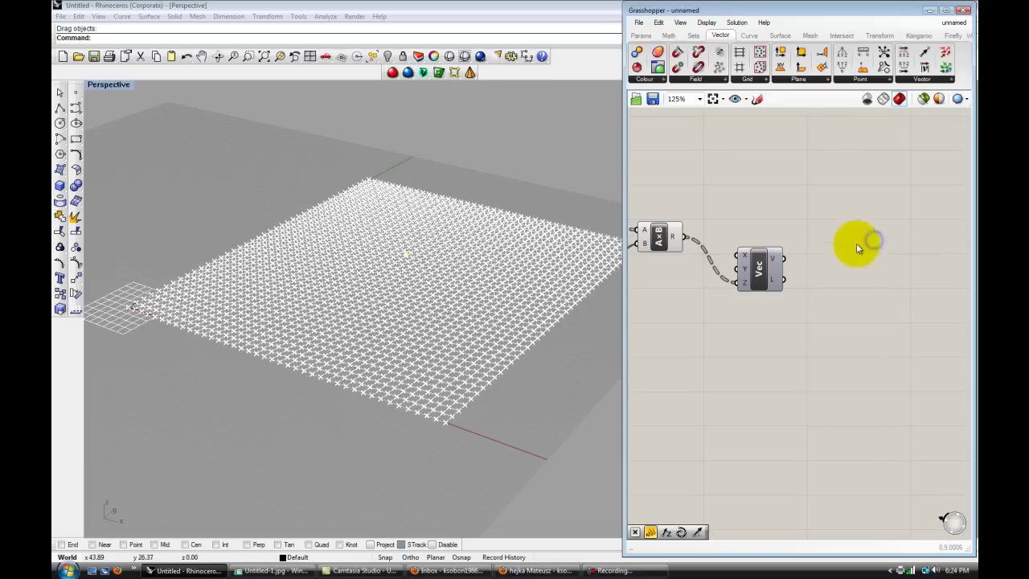
double_click(853, 301)
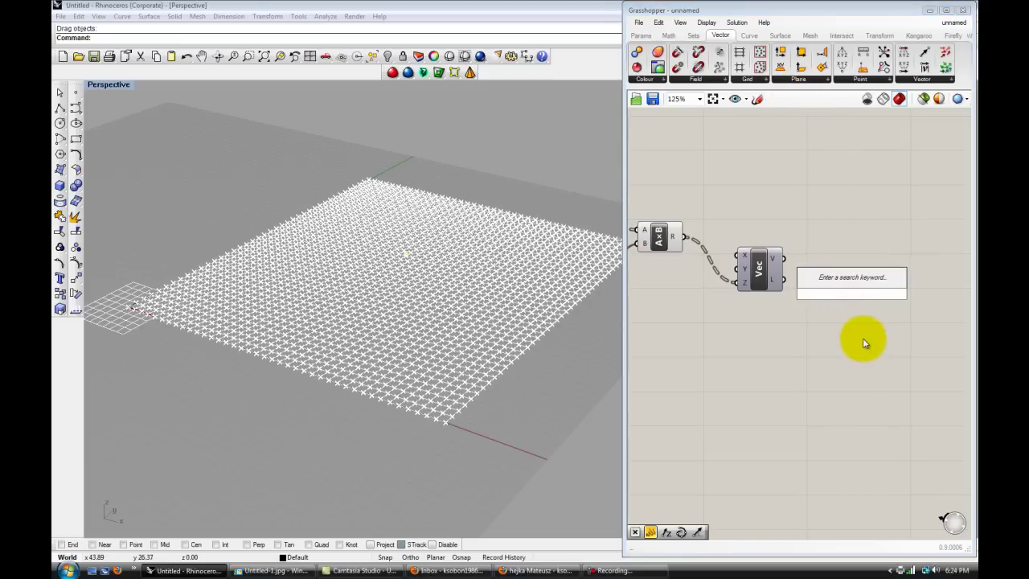
click(862, 337)
double_click(862, 280)
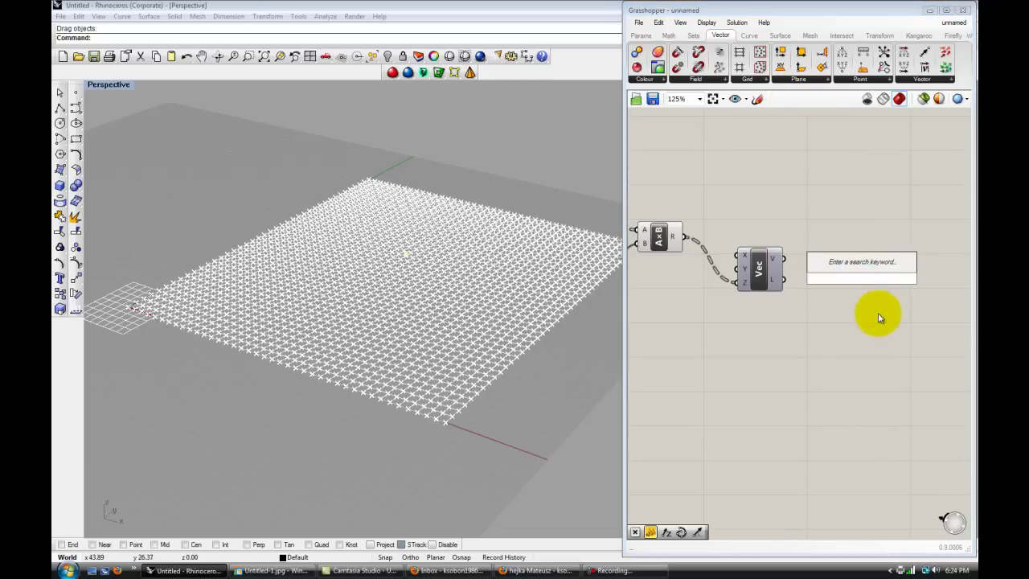
text(move)
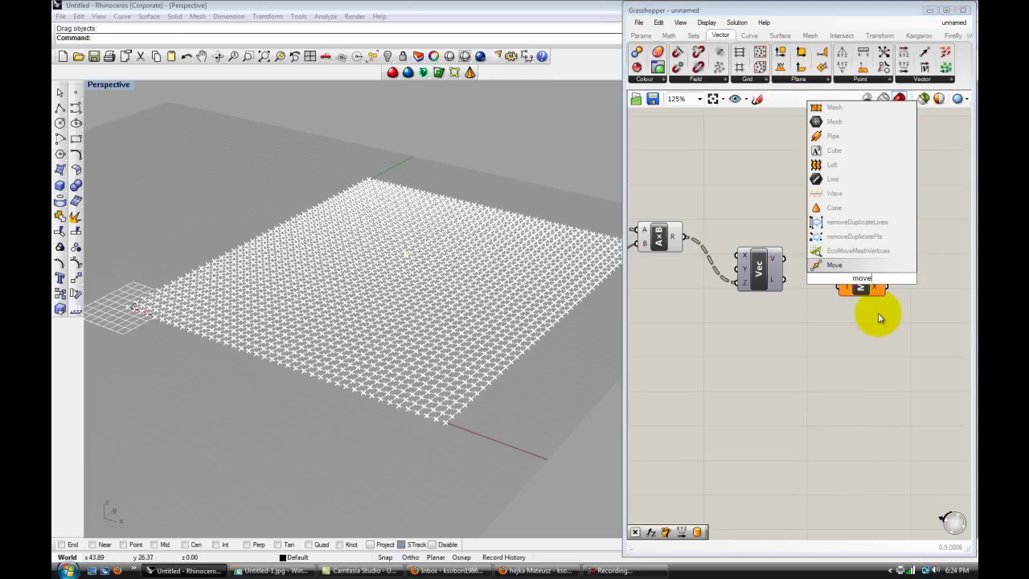
key(Return)
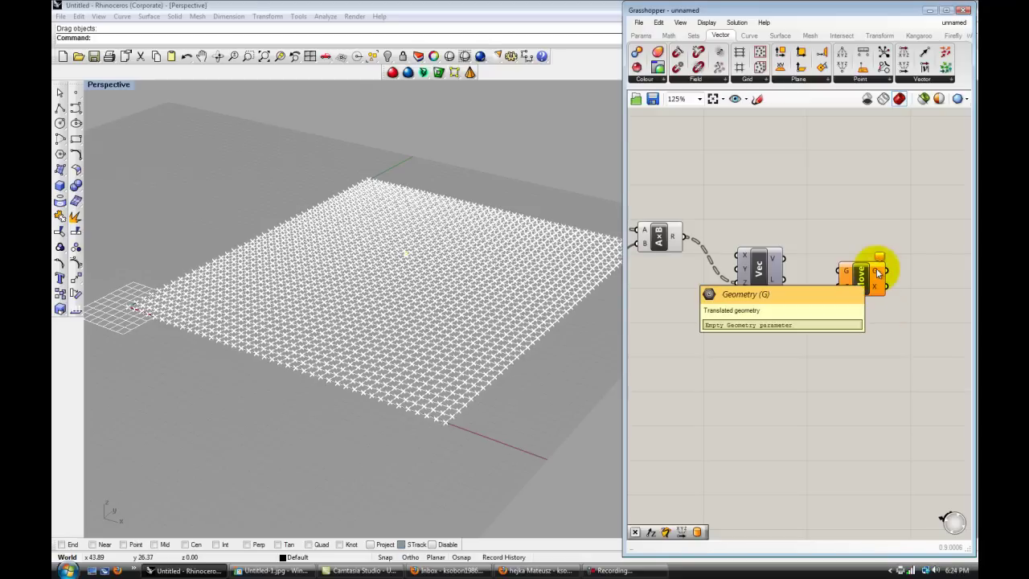
drag(857, 284, 858, 234)
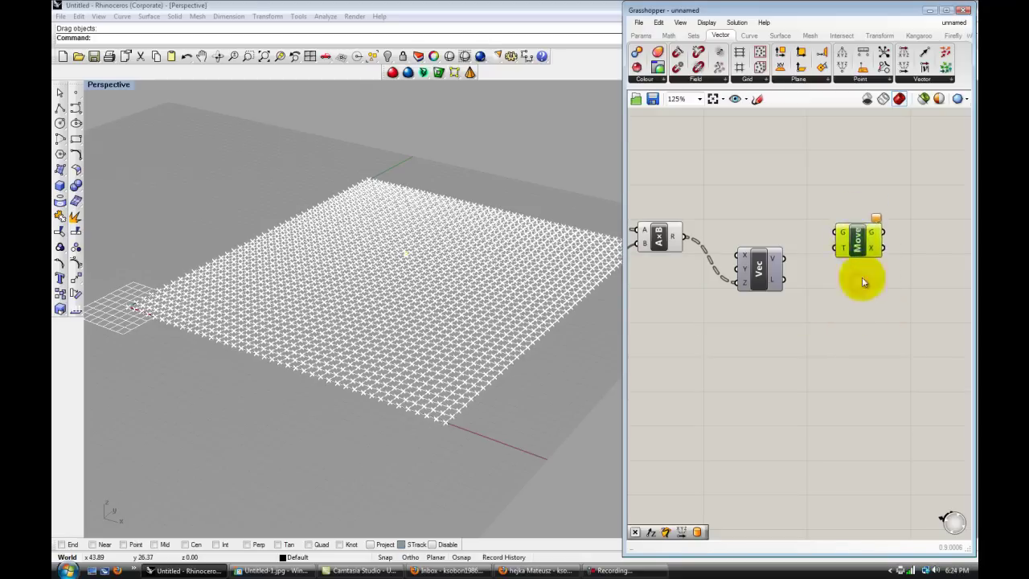
right_drag(888, 291, 843, 311)
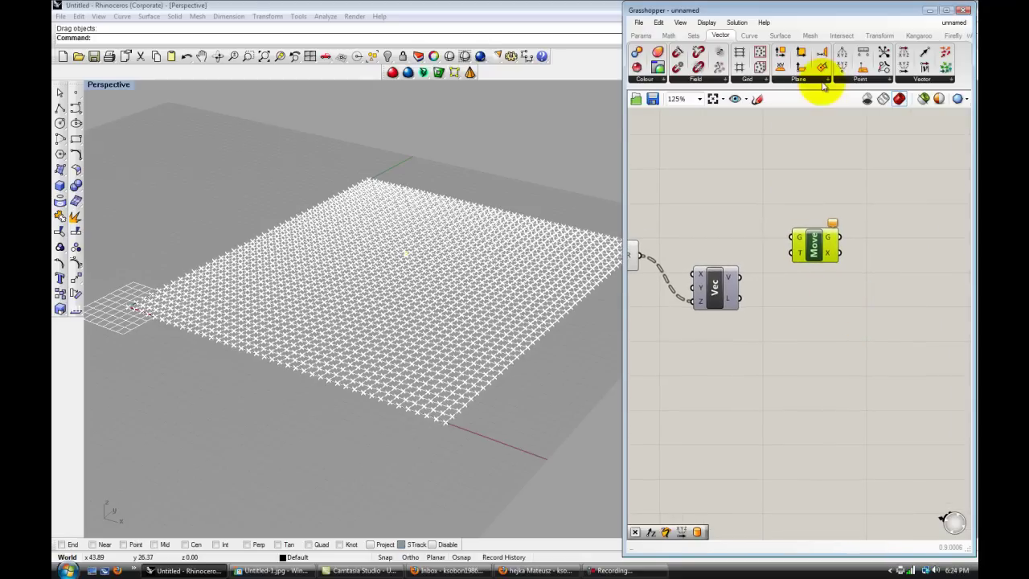
click(872, 36)
click(833, 34)
click(843, 37)
click(841, 37)
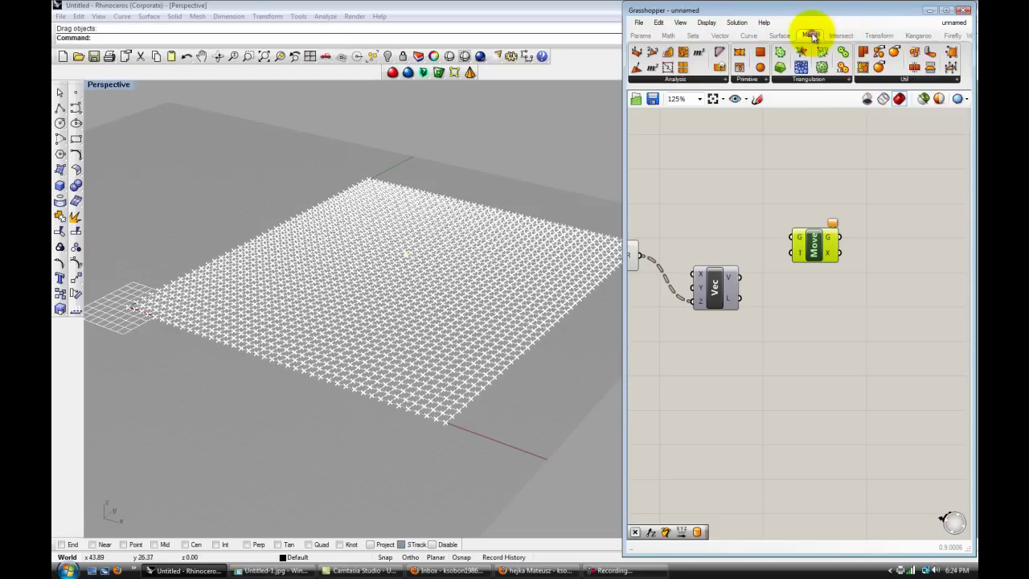
click(808, 34)
click(786, 36)
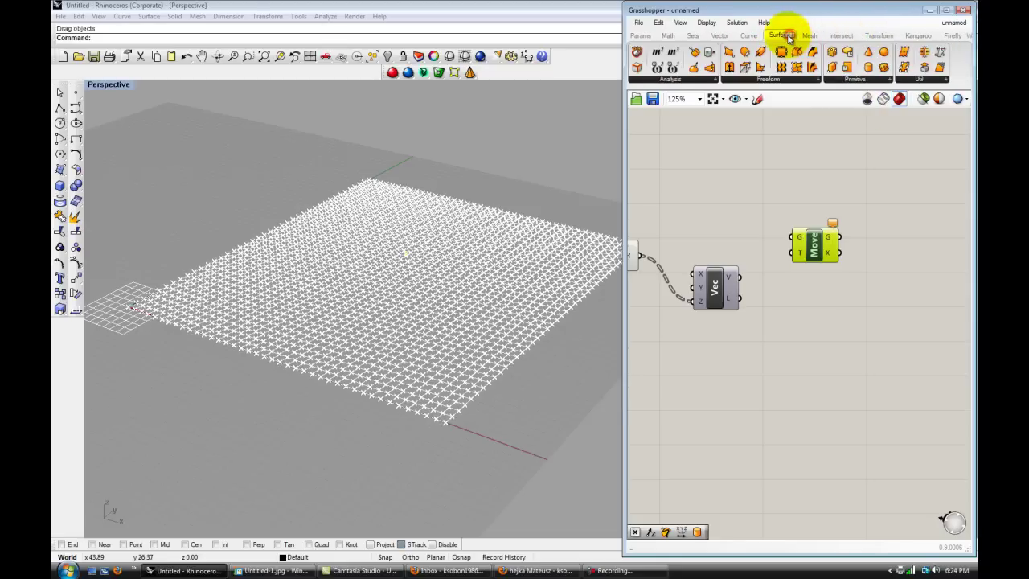
click(747, 36)
click(720, 36)
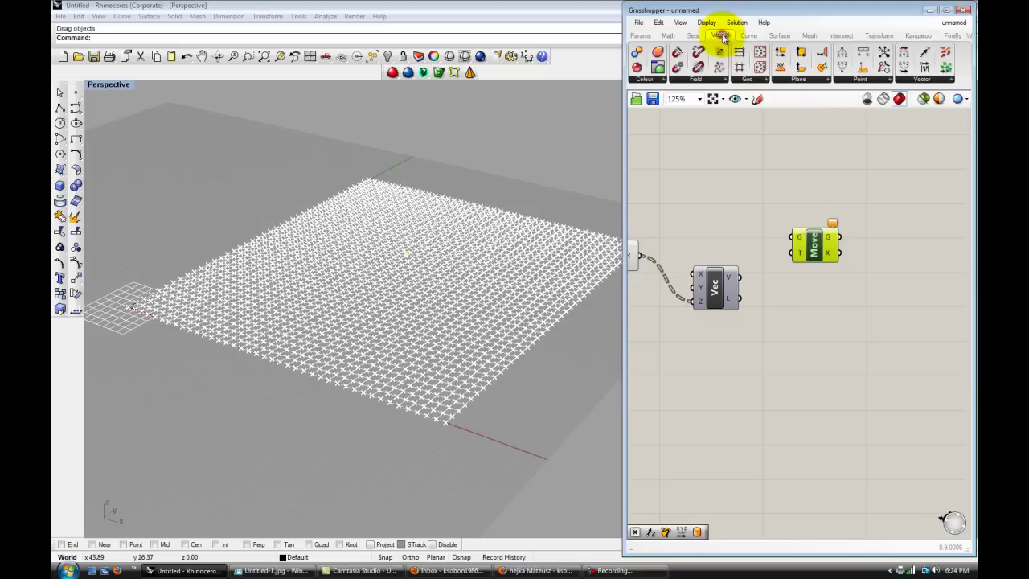
click(692, 36)
click(668, 36)
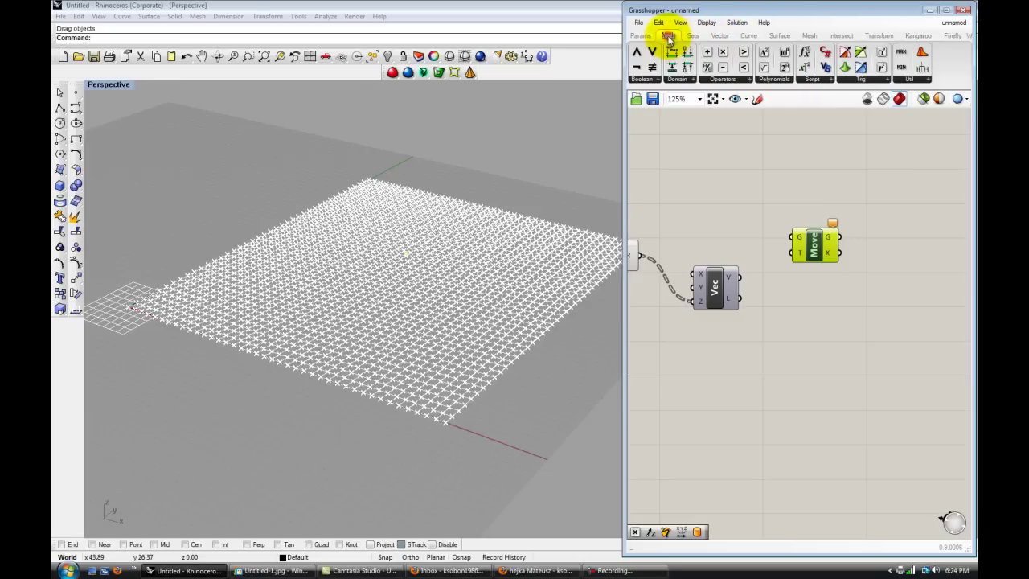
click(640, 36)
click(875, 36)
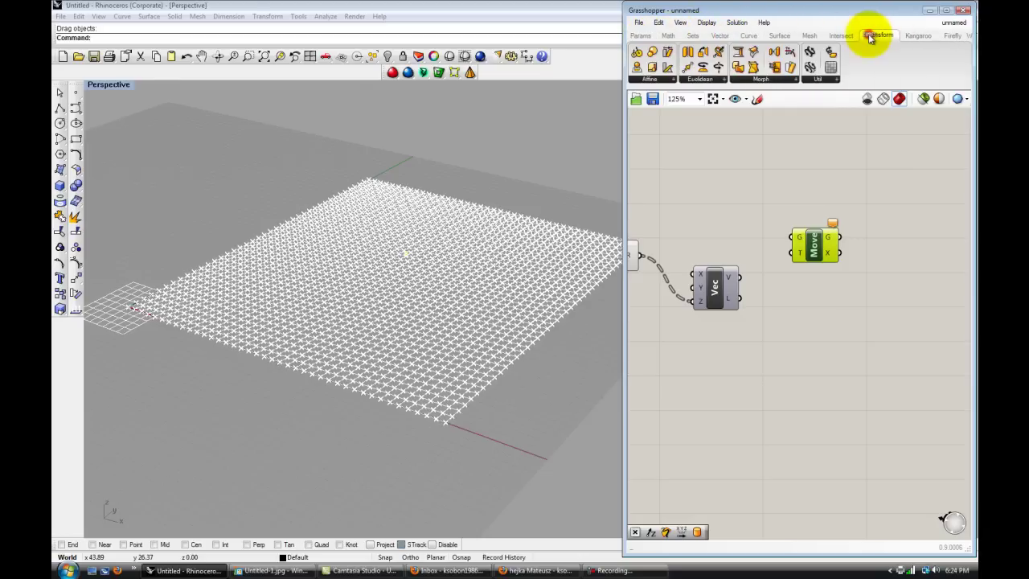
click(839, 36)
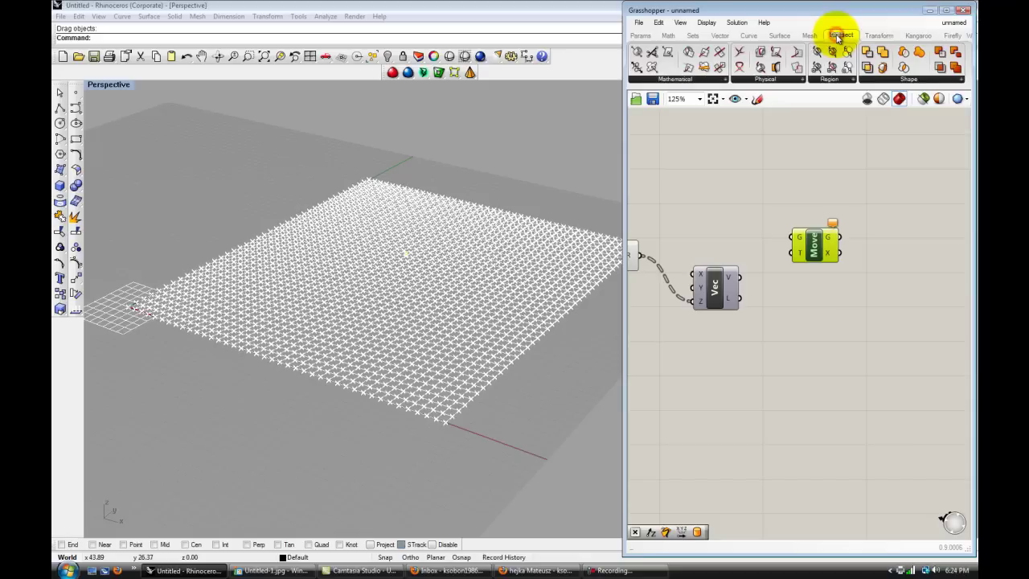
click(807, 36)
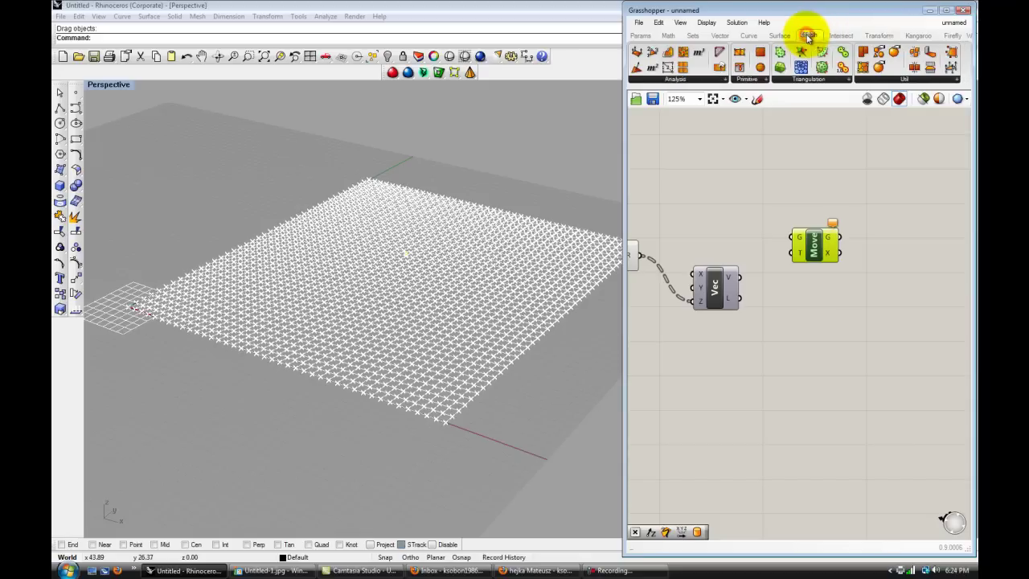
click(778, 36)
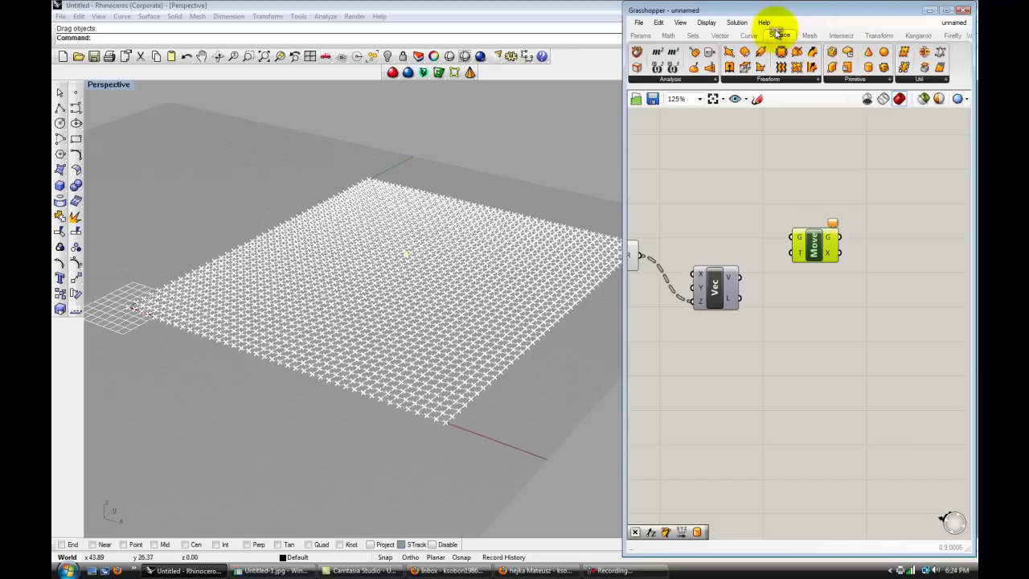
click(747, 35)
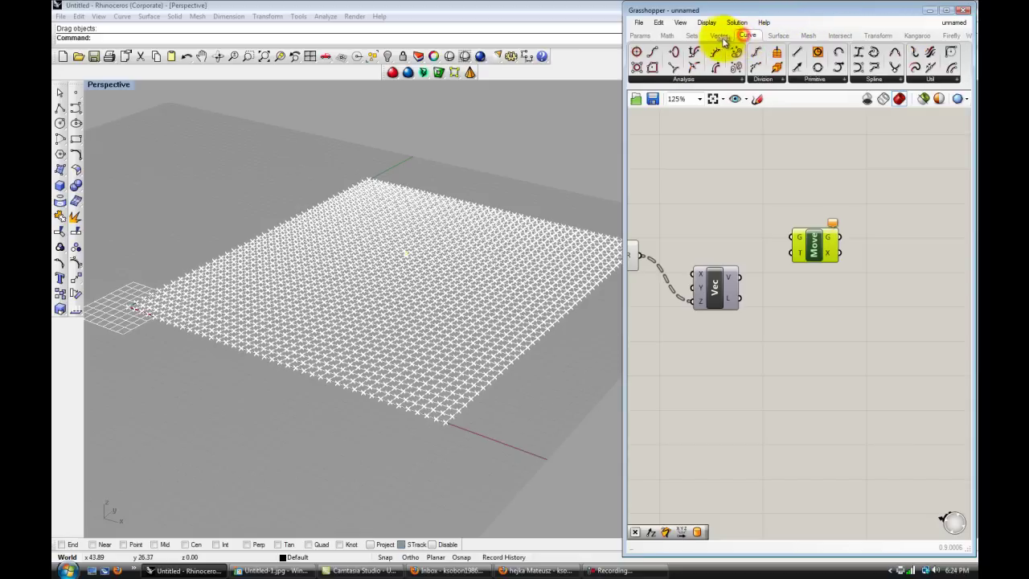
click(718, 36)
click(861, 79)
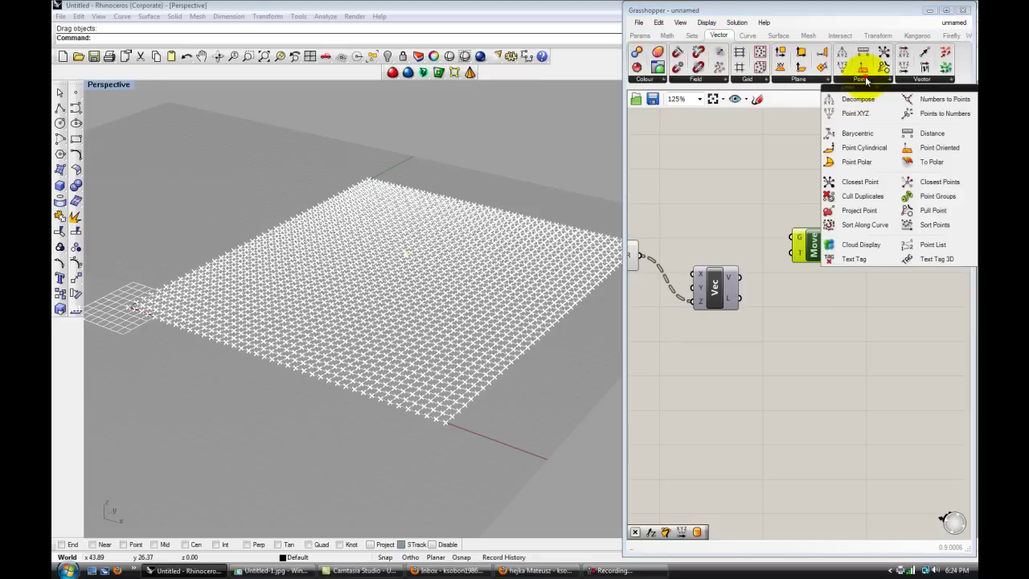
click(800, 79)
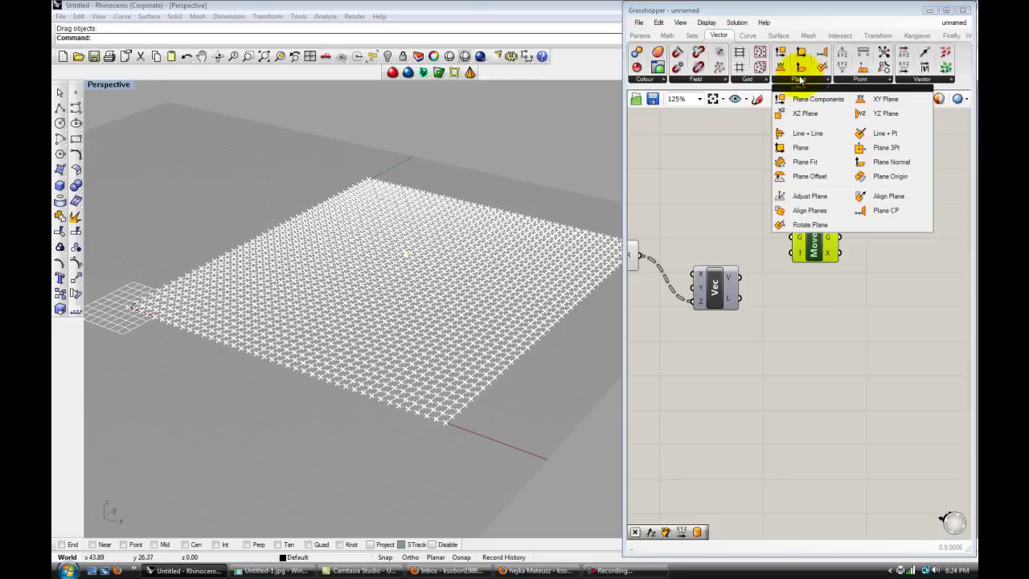
click(709, 177)
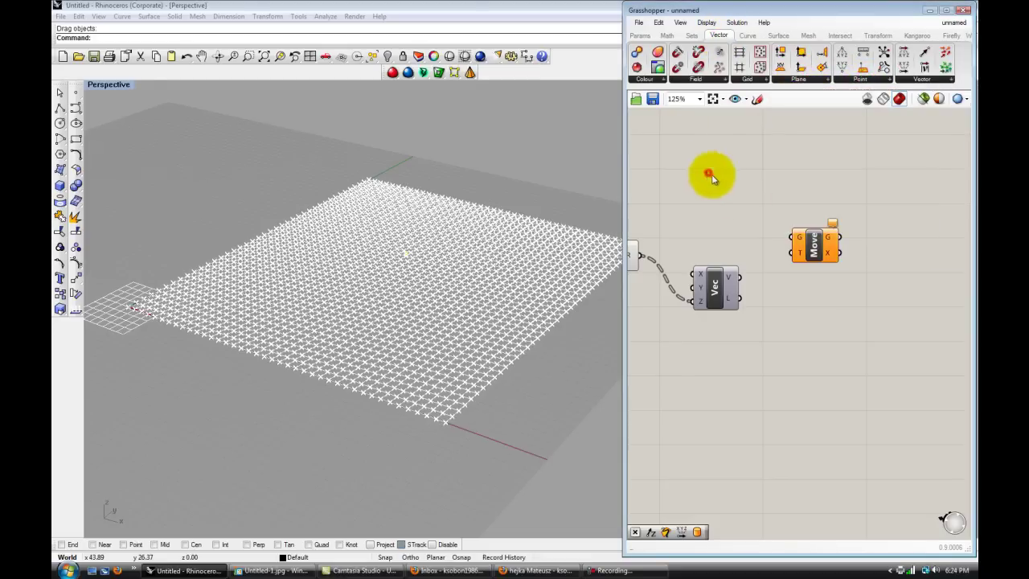
- Align Move roughly level with Vector XYZ and connect the vector's V output to Move's T input
drag(810, 242, 812, 274)
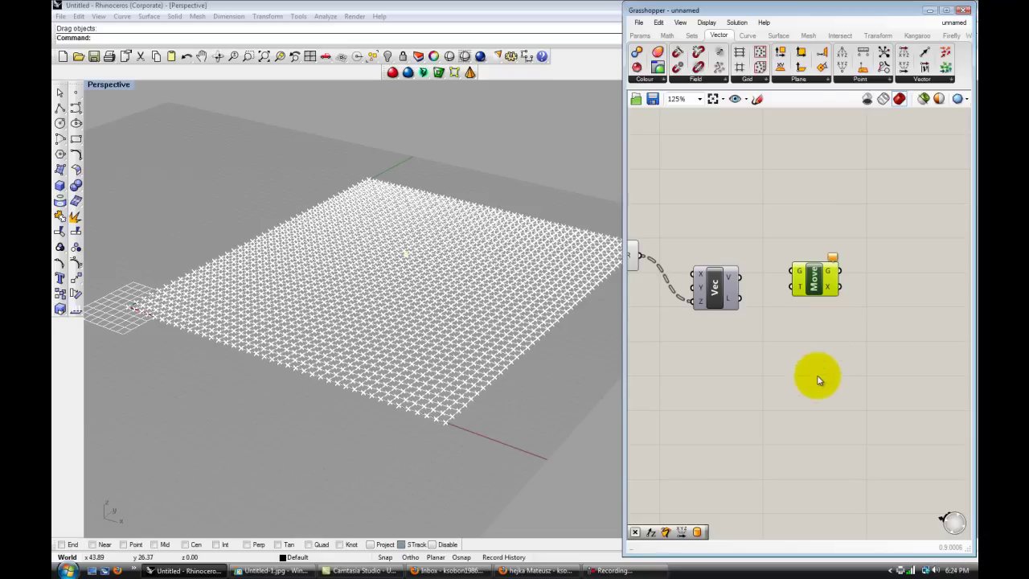
right_drag(819, 371, 820, 329)
drag(749, 242, 834, 259)
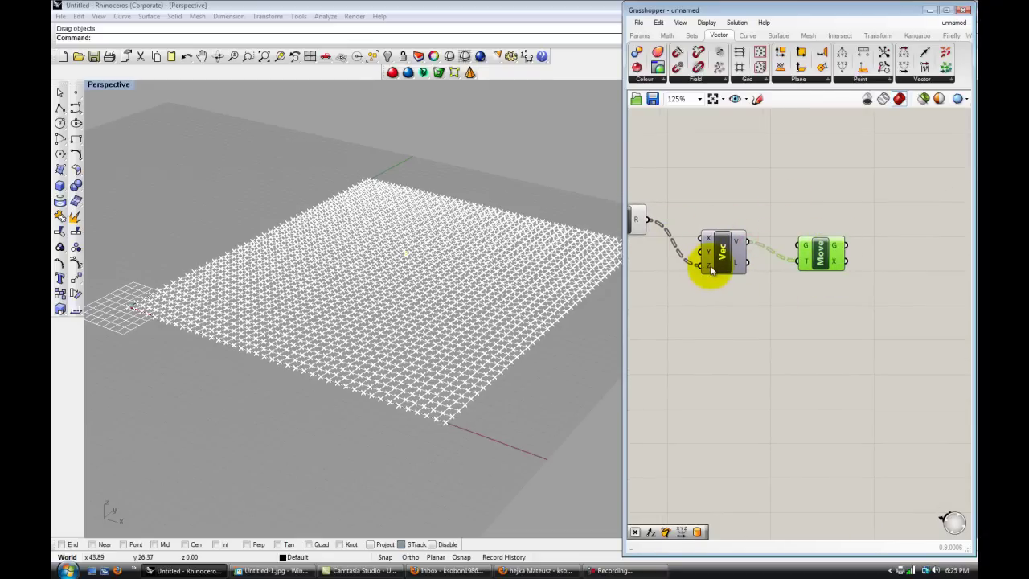
click(771, 331)
- Connect the square grid's P output to Move's G input
scroll(804, 257, down, 5)
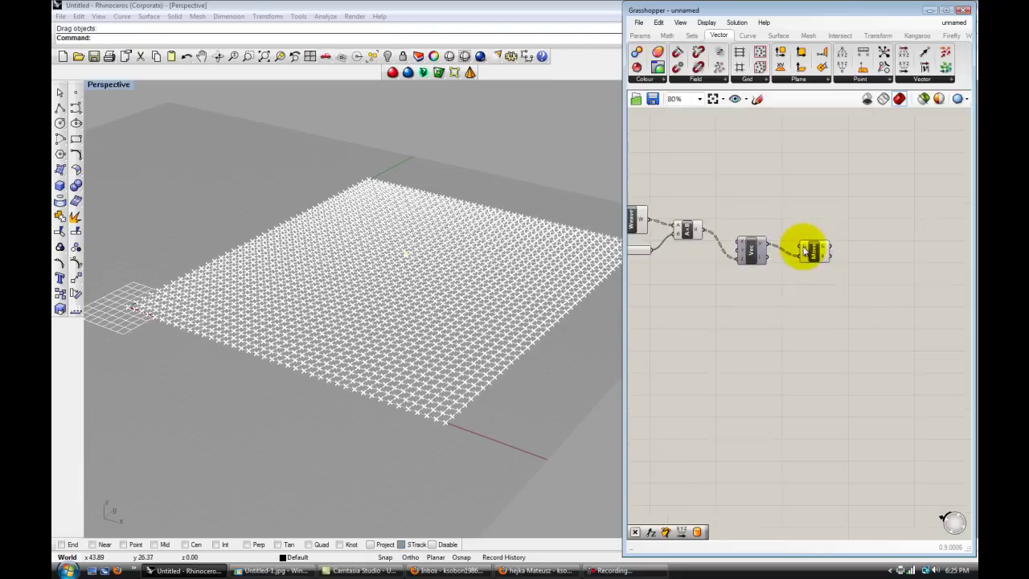
scroll(802, 265, down, 4)
right_drag(711, 317, 901, 310)
scroll(738, 261, up, 4)
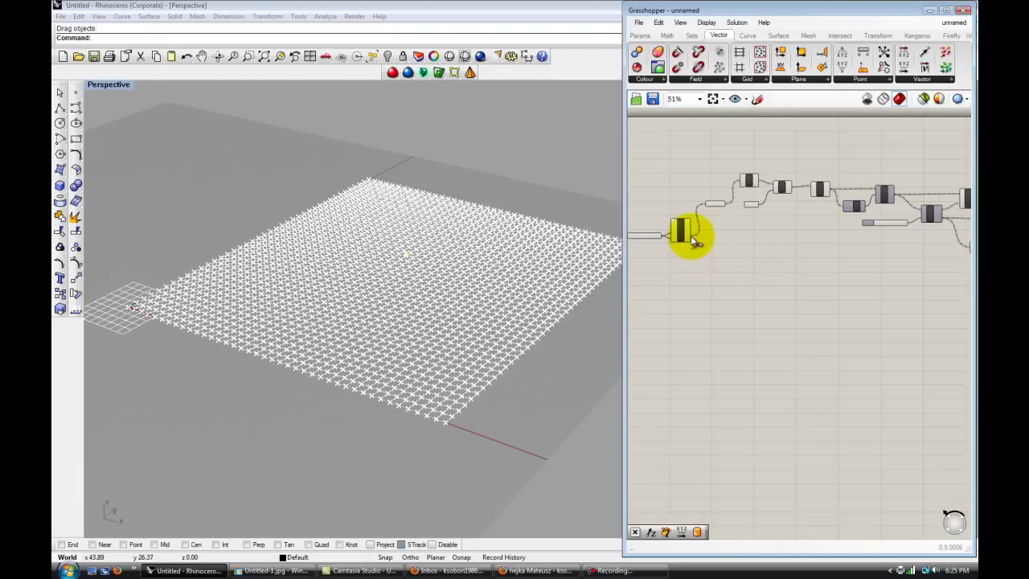
scroll(691, 239, up, 4)
drag(693, 238, 909, 293)
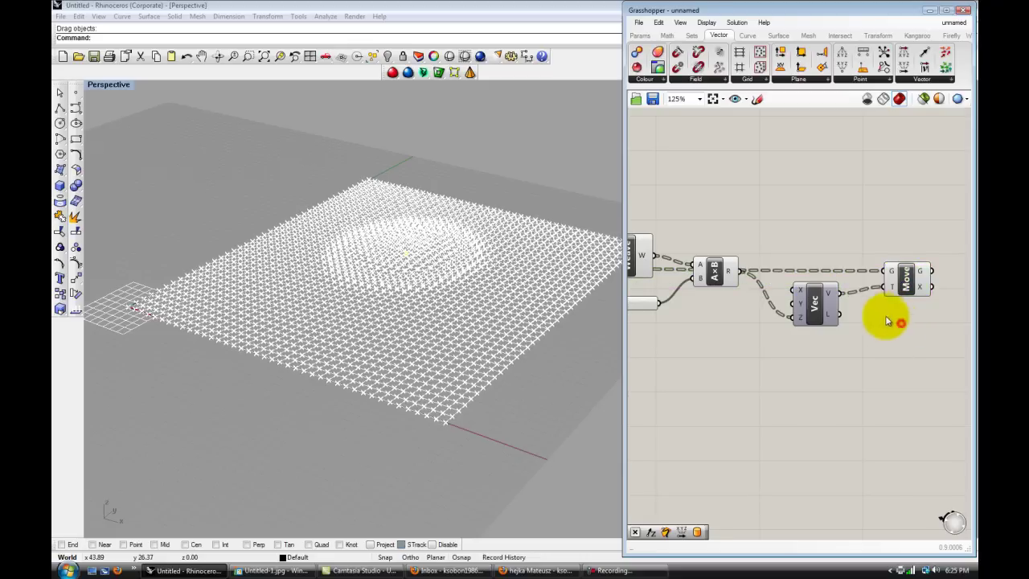
- Inspect the moved points in the perspective view and place Move slightly closer to Vector XYZ
right_drag(442, 264, 541, 280)
right_drag(918, 337, 805, 341)
drag(796, 294, 784, 299)
click(822, 314)
right_drag(850, 331, 810, 299)
click(856, 280)
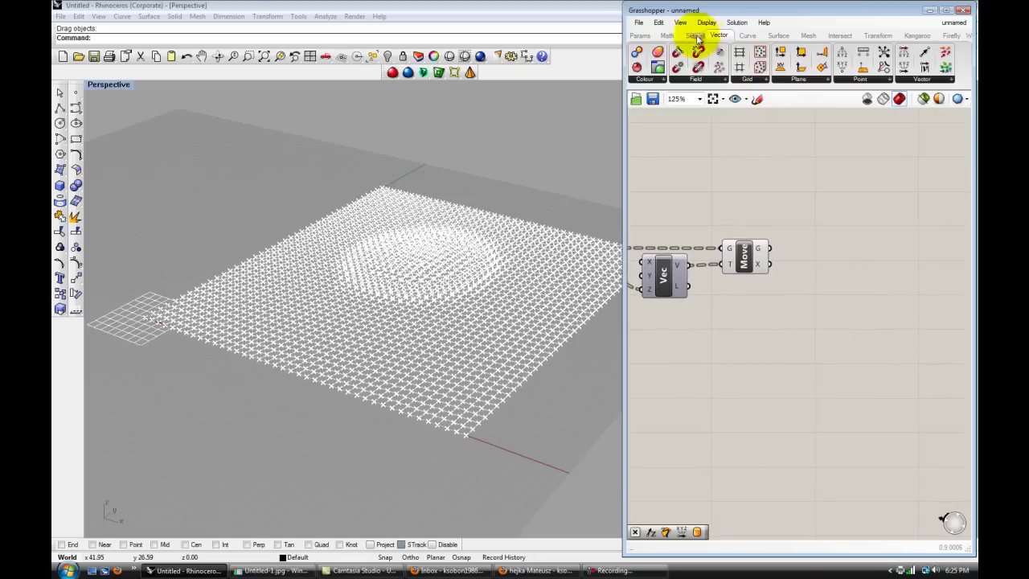
- Add an Interpolate curve component beyond the Move component, placed slightly below it
click(746, 37)
click(688, 79)
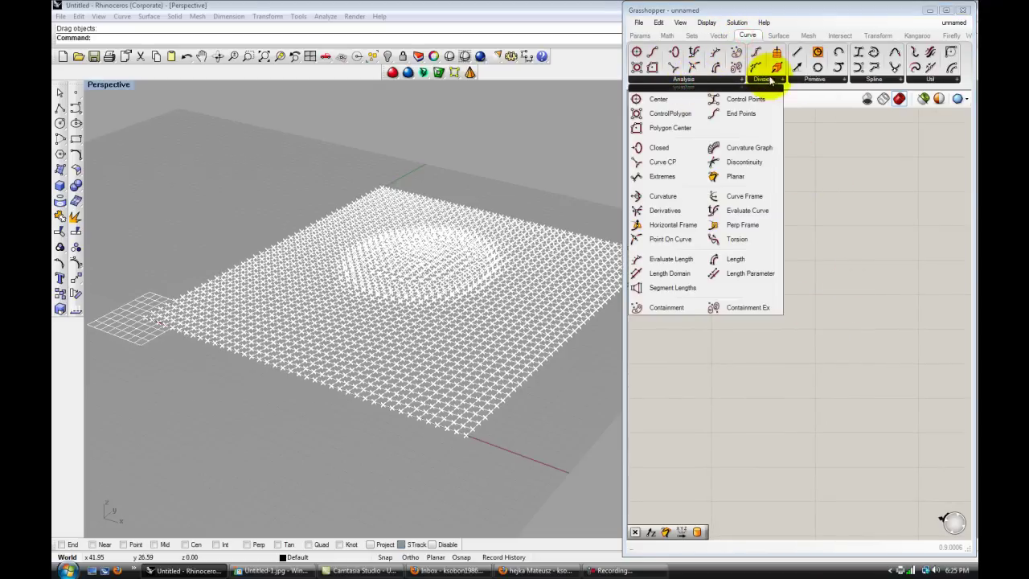
click(873, 79)
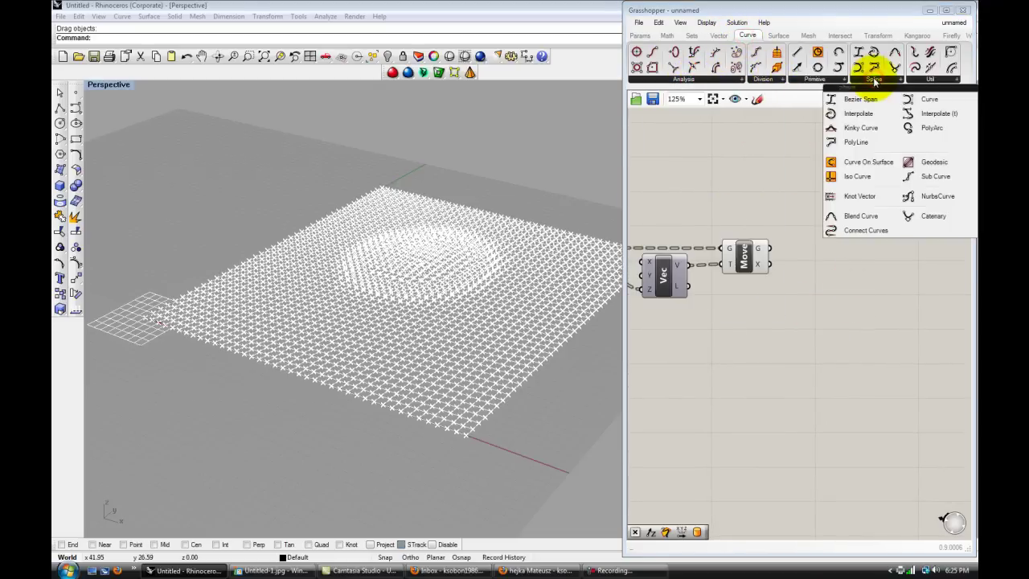
click(854, 112)
click(852, 312)
- Connect Move's G output to Interpolate's V input and place Interpolate close beside Move
right_drag(831, 380, 760, 367)
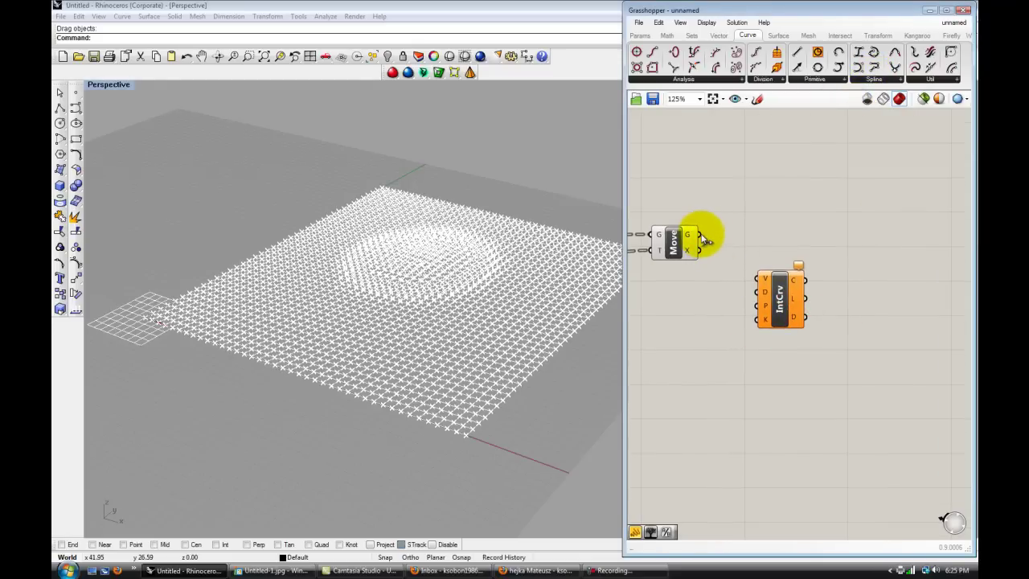
drag(703, 239, 747, 251)
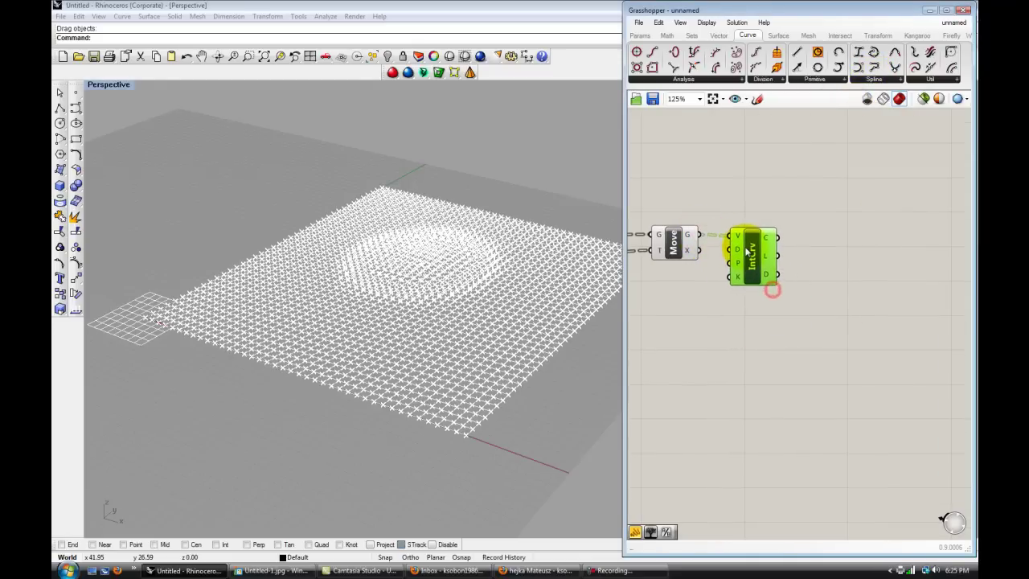
click(762, 325)
- Turn off the preview of all components upstream of Interpolate, including Move
scroll(710, 323, down, 3)
right_drag(710, 323, 612, 306)
scroll(613, 306, down, 5)
scroll(591, 322, up, 2)
right_drag(764, 315, 823, 312)
drag(897, 324, 647, 210)
middle_click(836, 254)
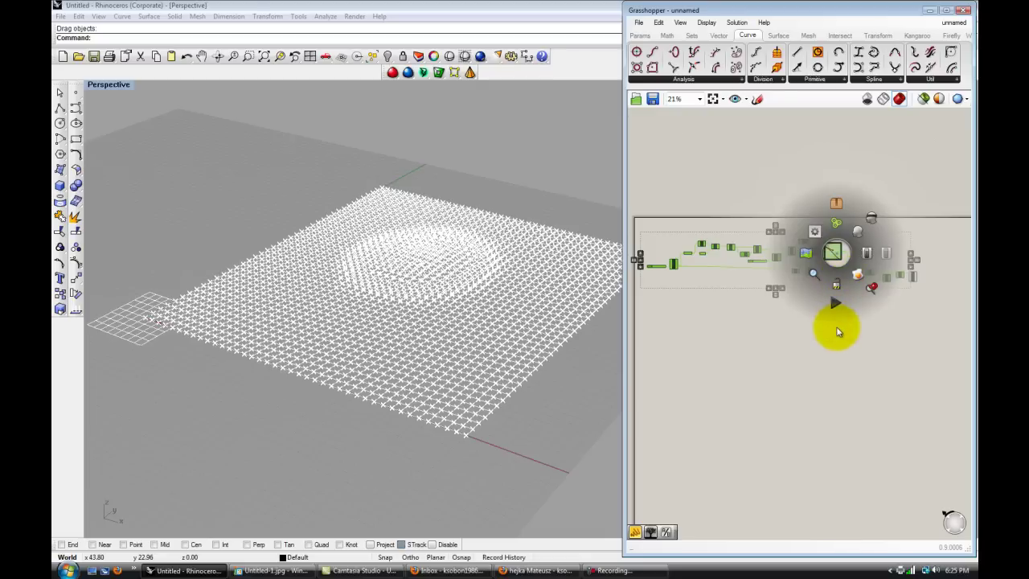
click(871, 219)
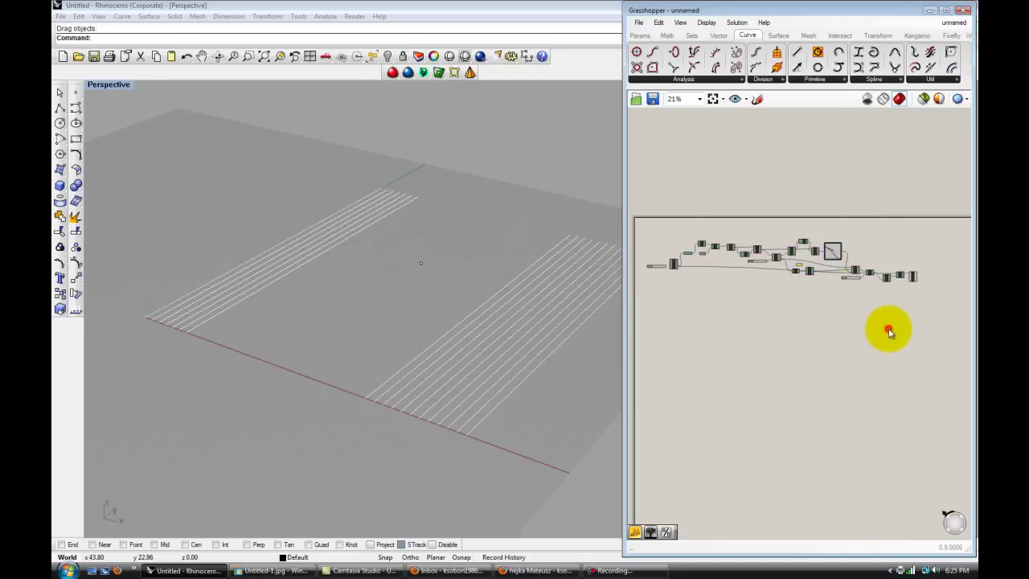
- Examine the interpolated curves from several angles and check the Interpolate and Move components that produce them
scroll(916, 278, up, 5)
scroll(900, 277, up, 1)
click(901, 271)
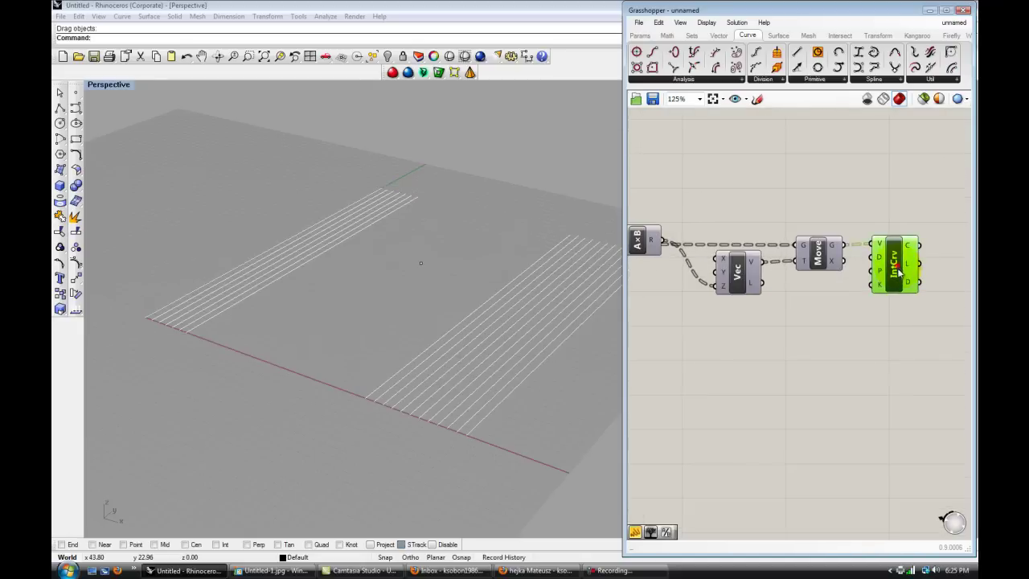
click(860, 333)
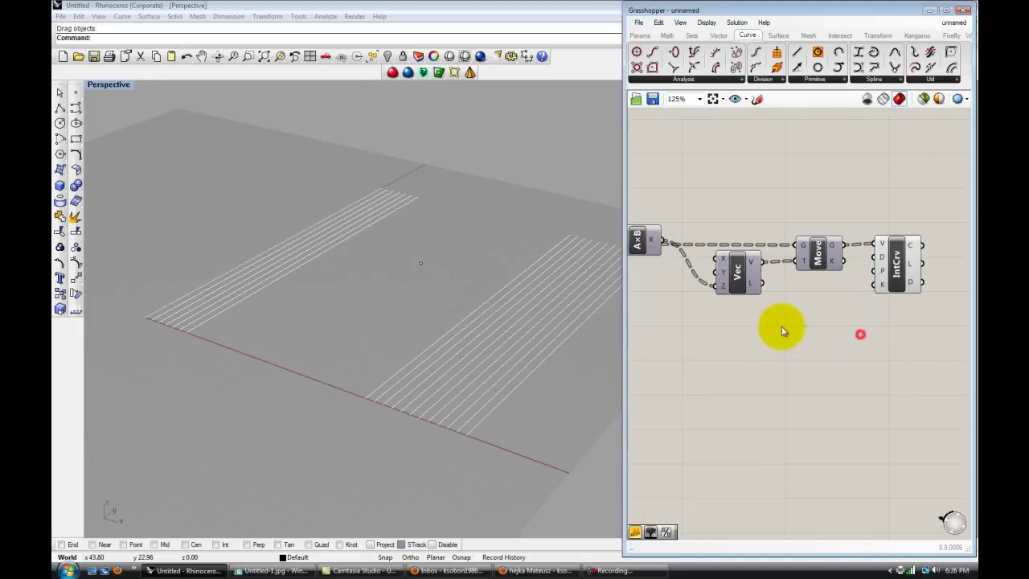
click(381, 282)
scroll(434, 277, down, 3)
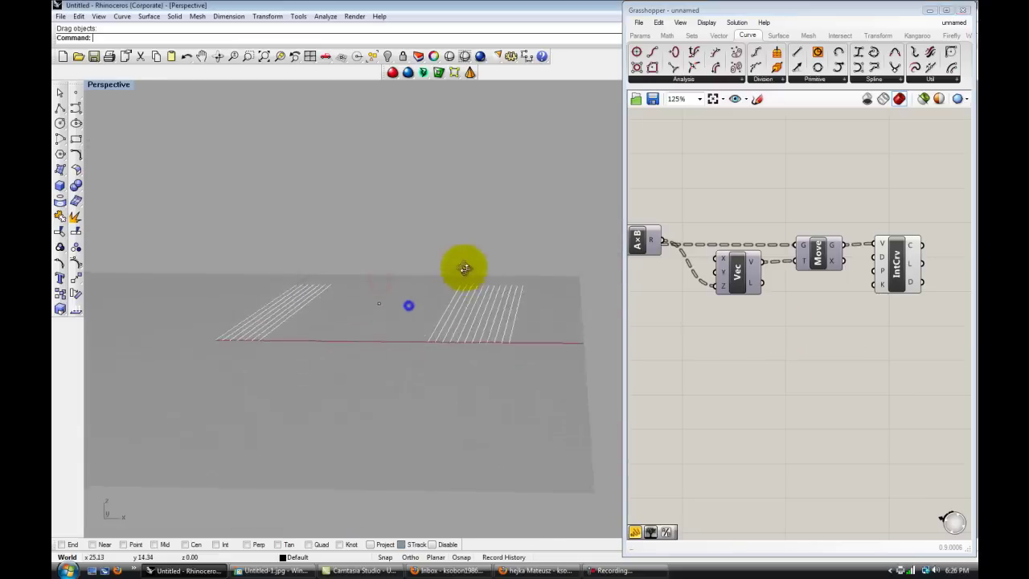
click(818, 259)
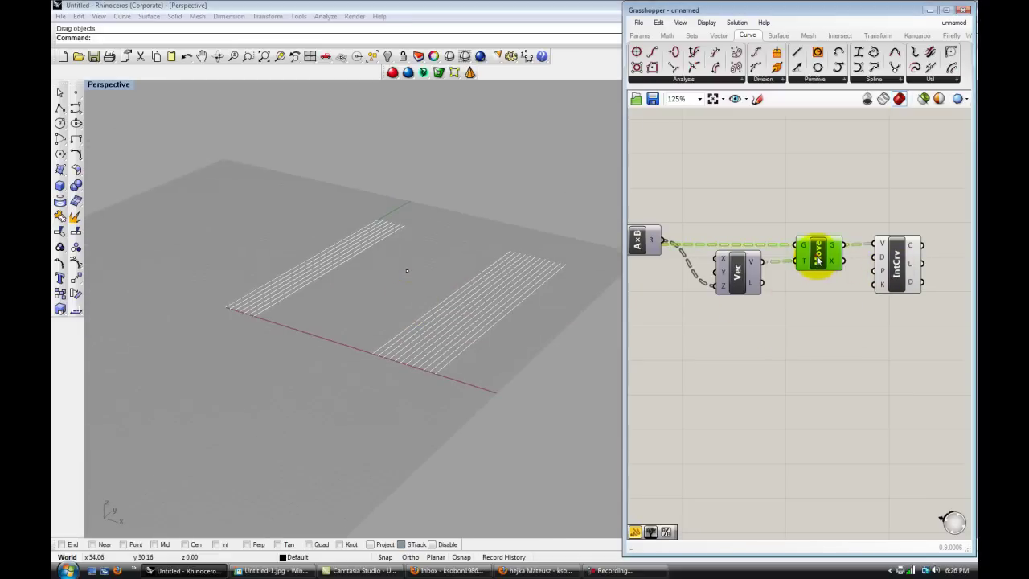
click(785, 323)
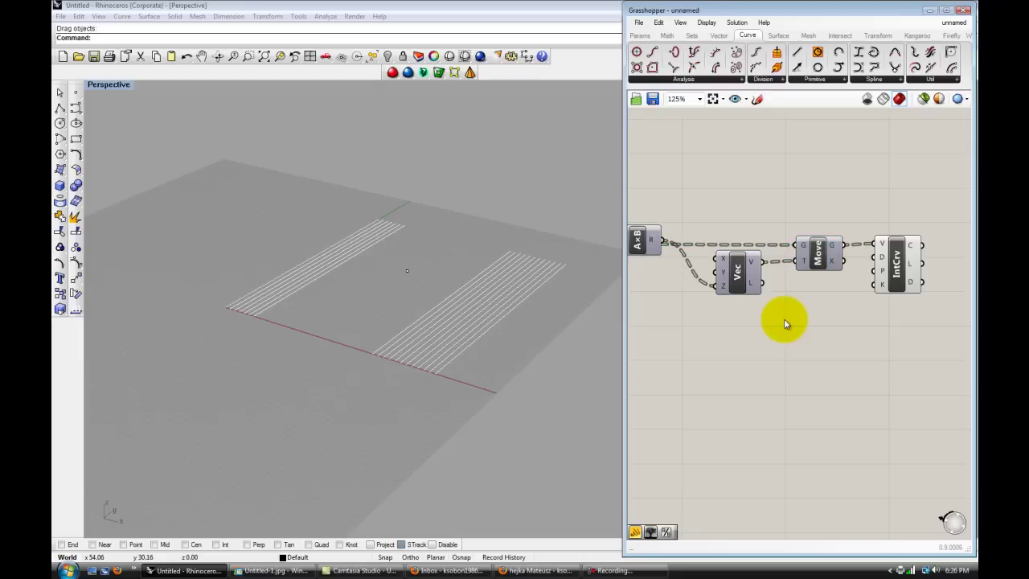
- Trace the upstream wiring through Dispatch, ReMap, List Length and Duplicate Data to the Interpolate component
scroll(780, 315, down, 1)
right_drag(738, 339, 881, 330)
scroll(704, 315, down, 2)
right_drag(704, 315, 872, 335)
scroll(702, 272, up, 3)
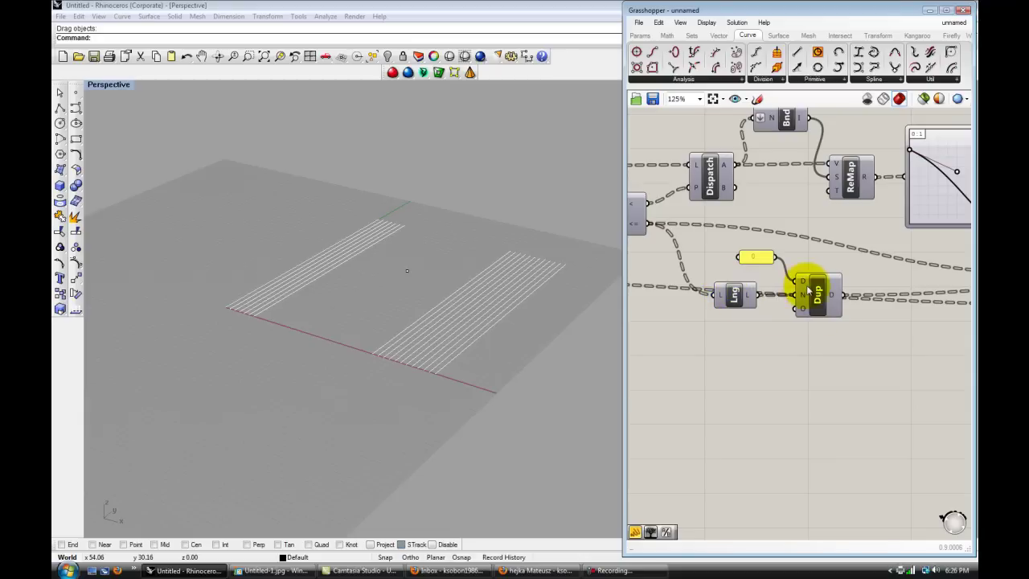
scroll(806, 287, down, 5)
right_drag(699, 322, 679, 304)
scroll(735, 292, up, 4)
scroll(681, 270, up, 2)
scroll(802, 312, down, 6)
scroll(888, 292, up, 5)
right_drag(880, 298, 696, 282)
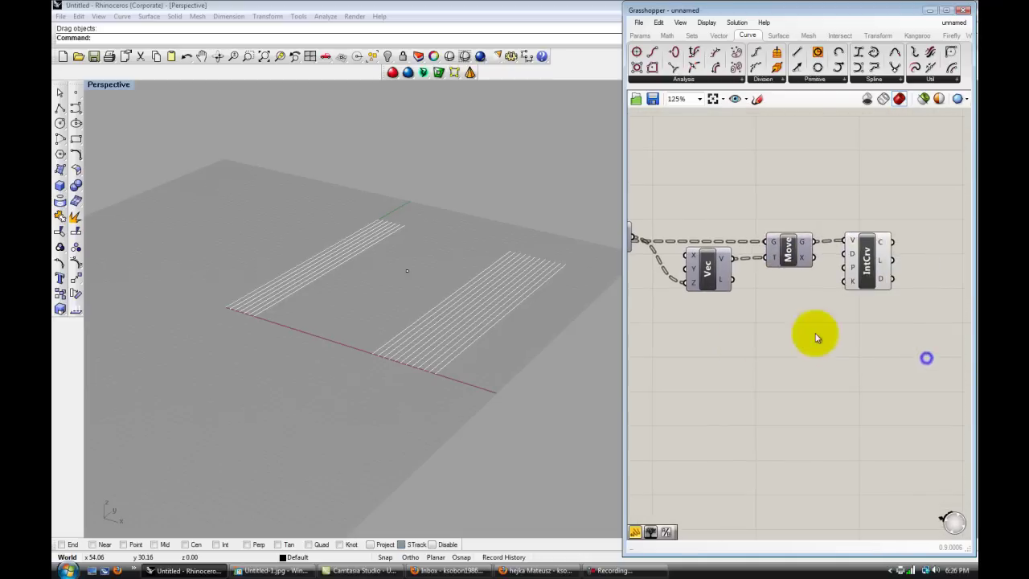
- Disconnect the square grid's points from Move's G input
right_click(770, 241)
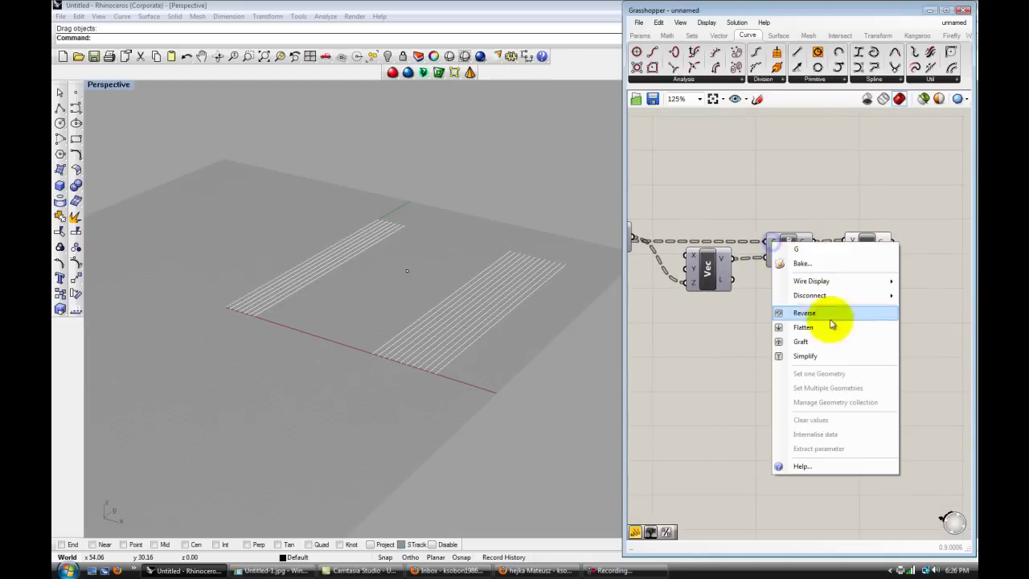
mouse_move(855, 295)
click(737, 315)
- Connect the Geometry parameter's output to Move's G input and align Move level with Interpolate
scroll(798, 306, down, 6)
right_drag(682, 356, 798, 299)
scroll(798, 299, up, 6)
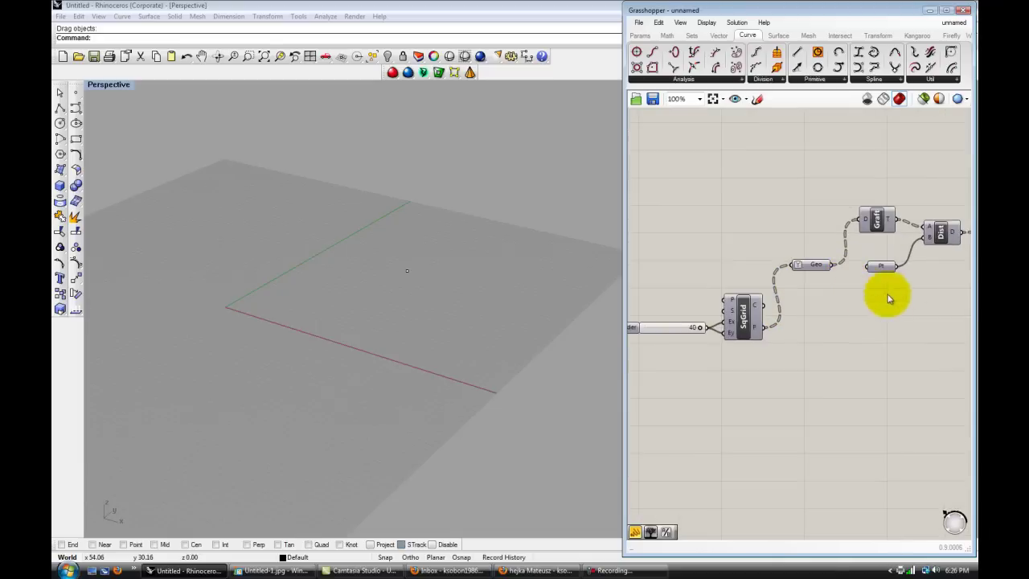
right_drag(893, 292, 787, 268)
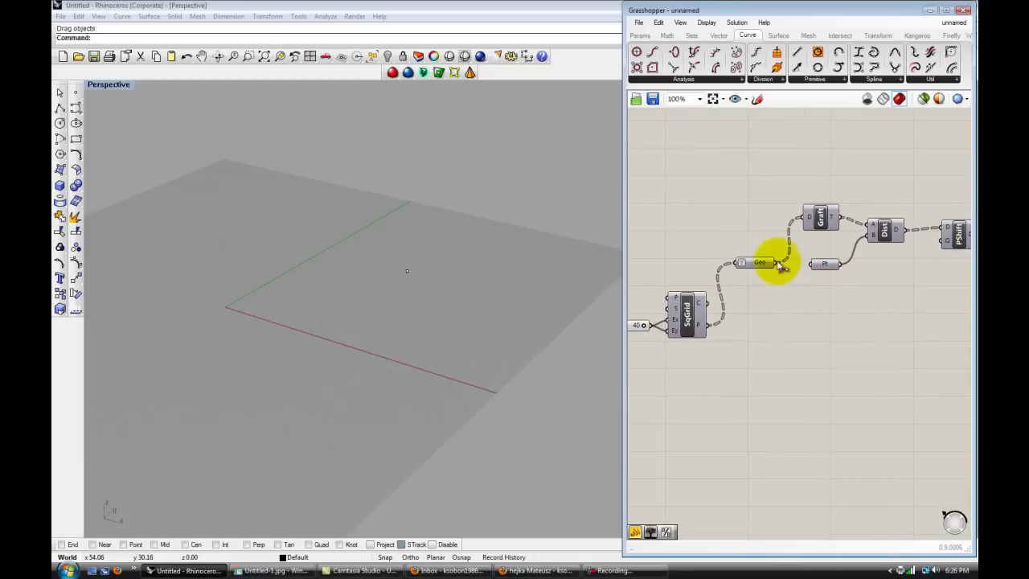
drag(776, 263, 826, 358)
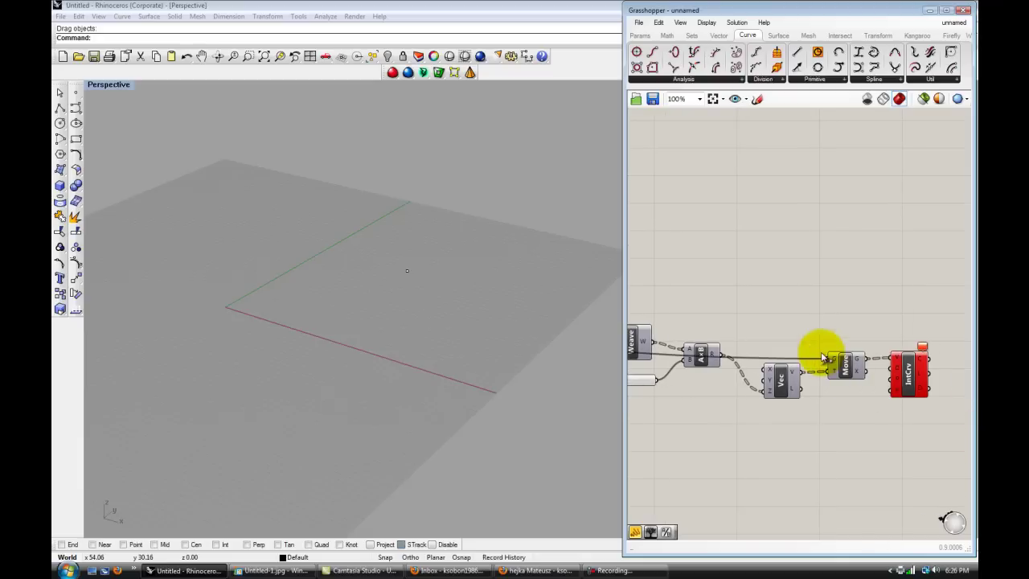
click(844, 368)
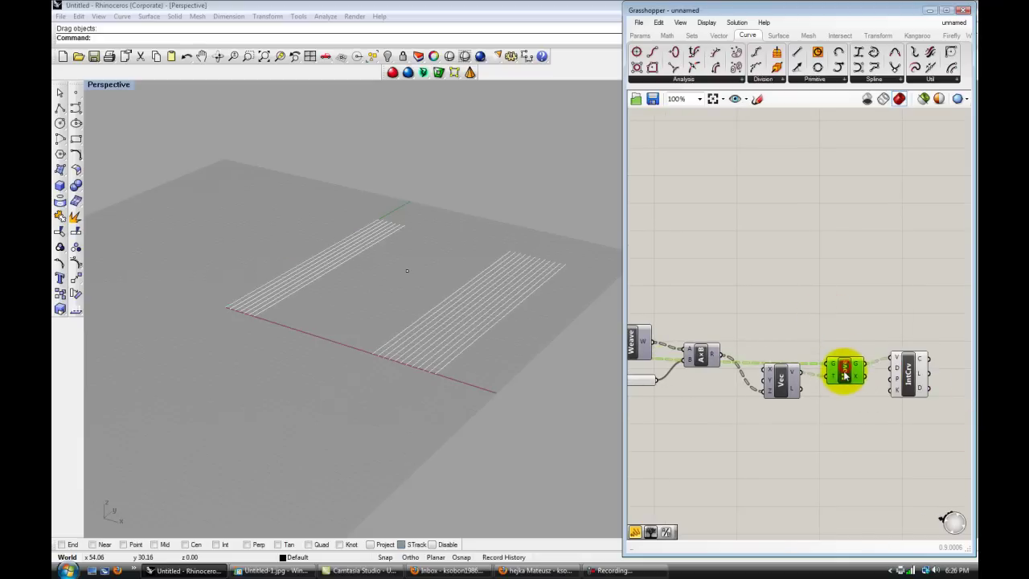
drag(844, 370, 844, 368)
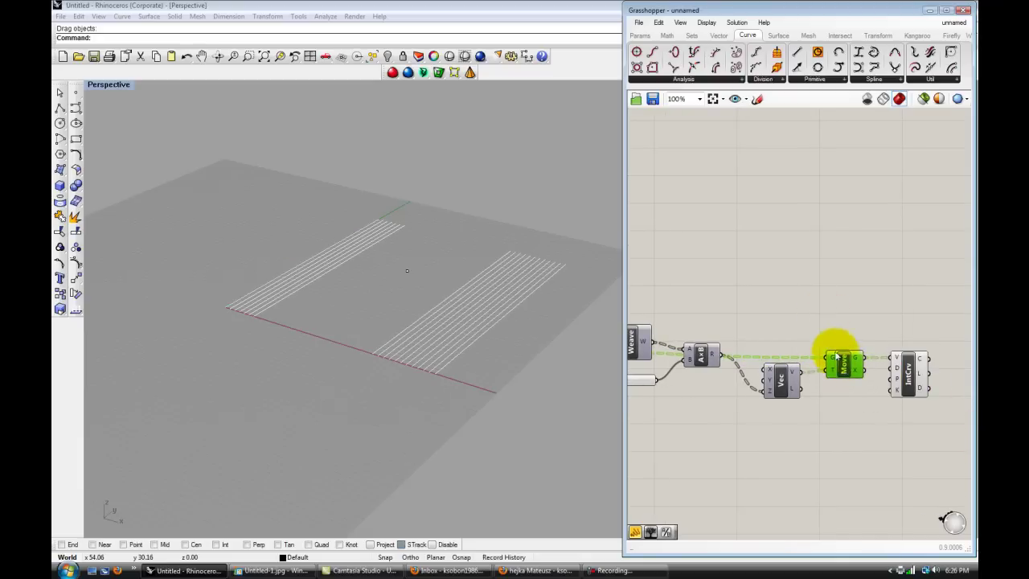
- Set the multiplier slider feeding Multiplication's B input to 1.462
scroll(780, 391, up, 1)
right_drag(688, 243, 827, 241)
drag(764, 332, 734, 331)
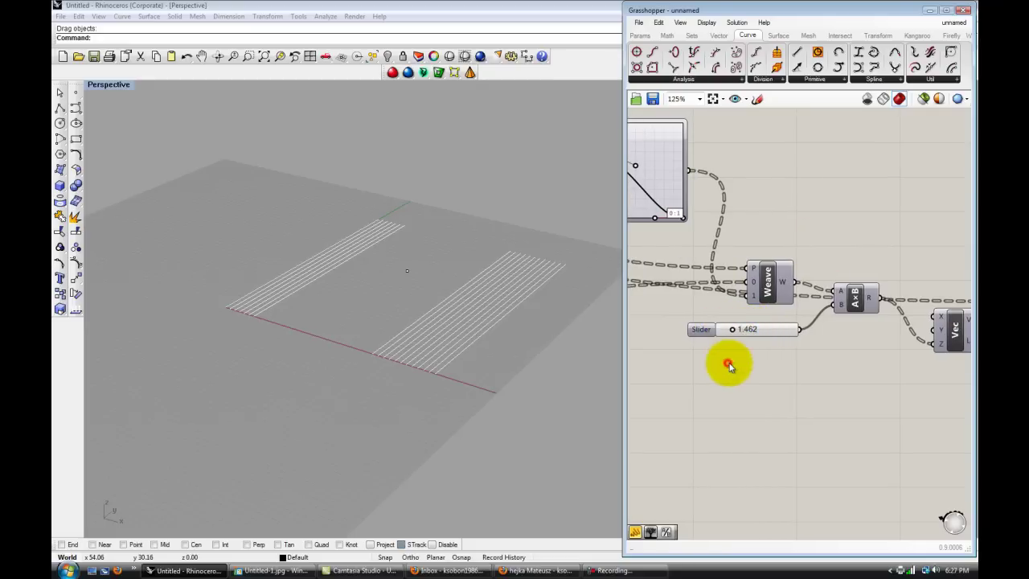
- Connect Dispatch's B output to List Length's L input, replacing the wire from Smaller Than
scroll(804, 370, down, 3)
scroll(884, 361, up, 1)
right_drag(875, 348, 673, 349)
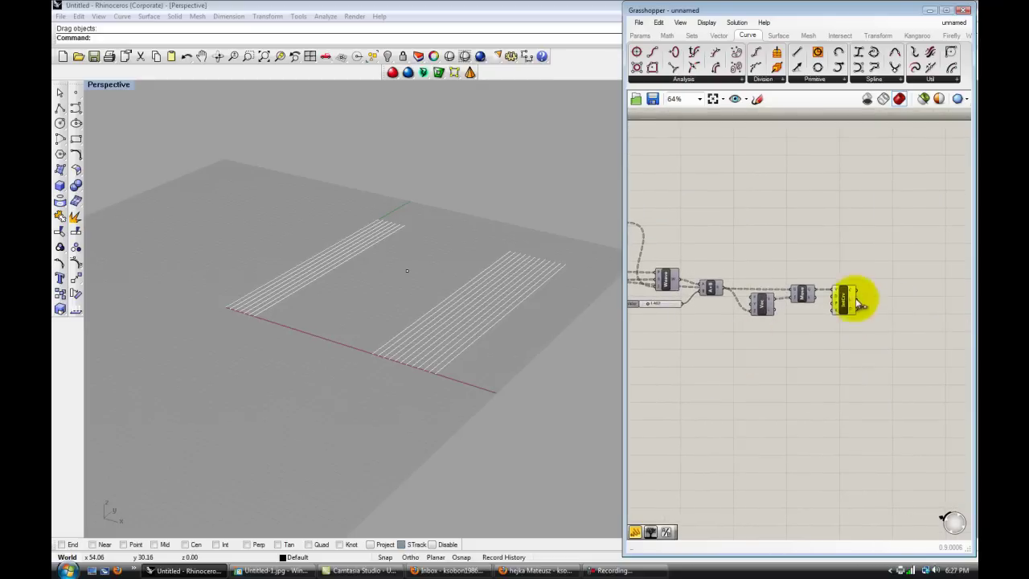
scroll(844, 305, up, 2)
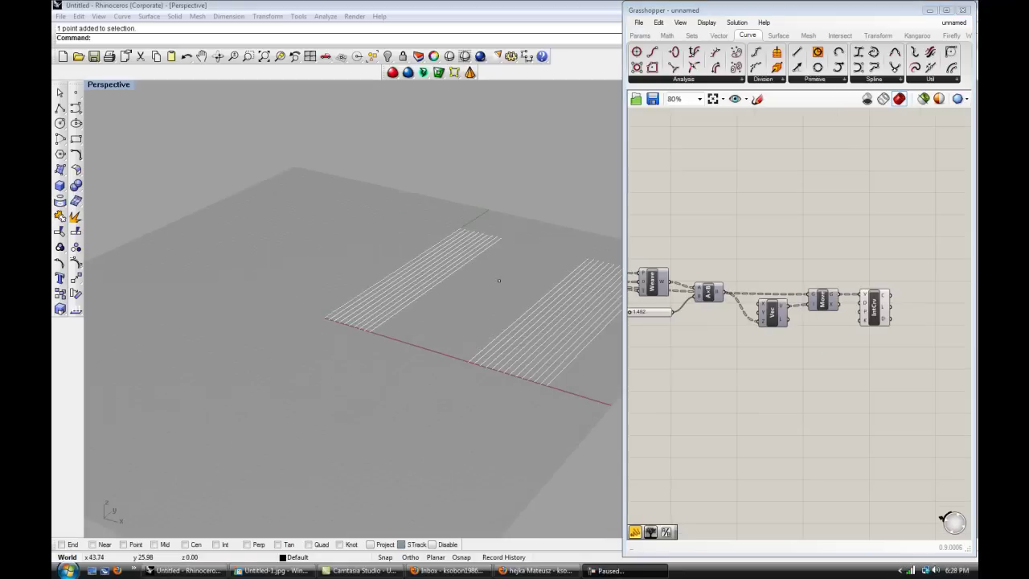
right_drag(794, 386, 830, 362)
scroll(831, 362, up, 2)
scroll(730, 354, down, 2)
right_drag(706, 358, 883, 359)
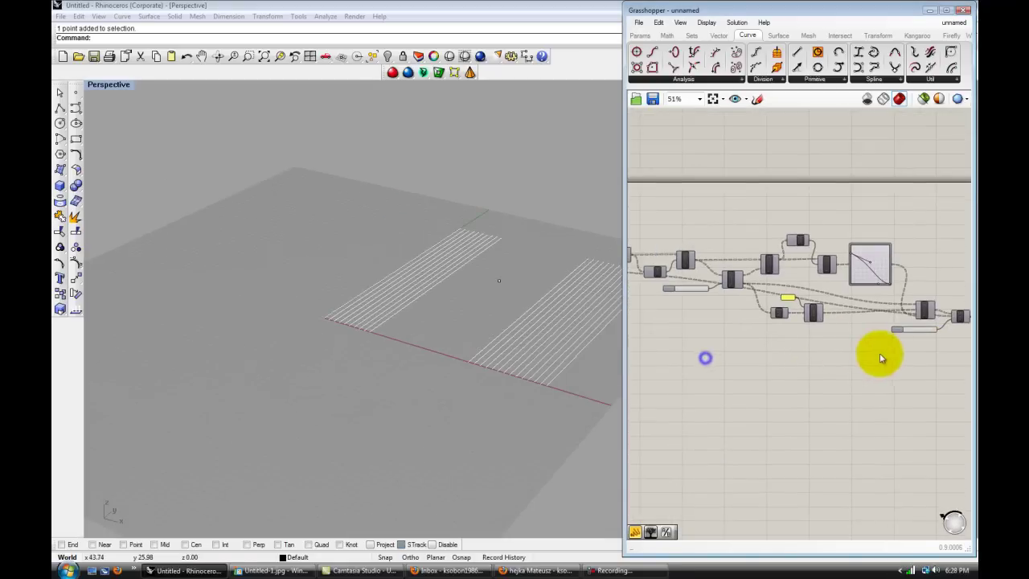
scroll(727, 298, up, 3)
right_drag(756, 354, 682, 342)
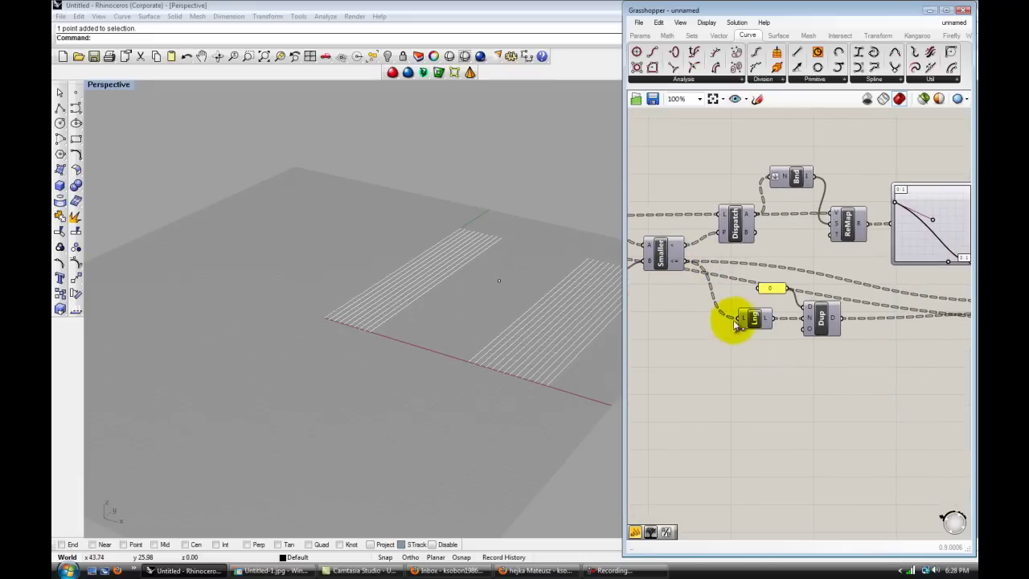
right_drag(747, 321, 791, 354)
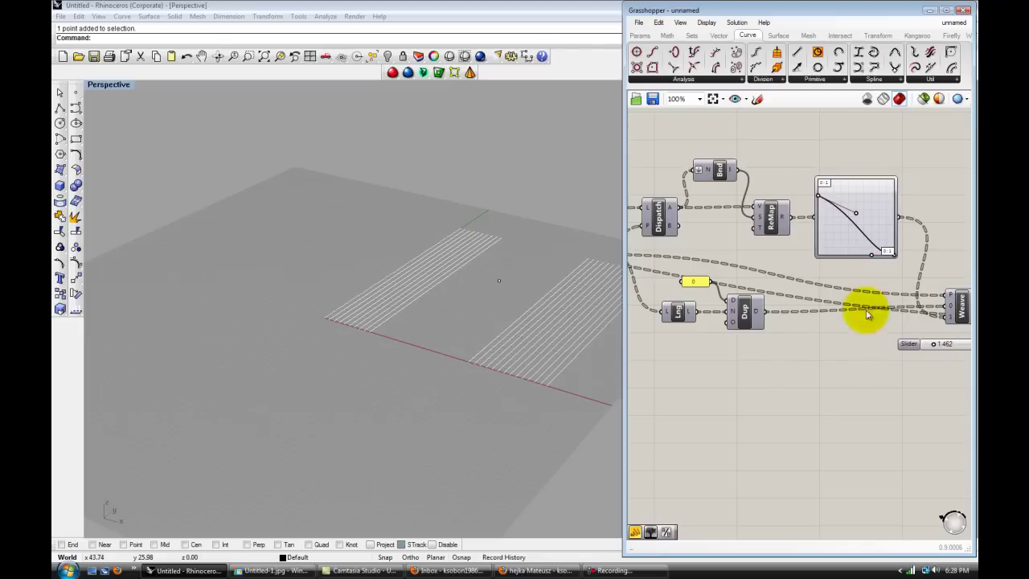
right_drag(696, 340, 730, 340)
drag(709, 227, 699, 312)
click(757, 364)
right_drag(728, 310, 758, 298)
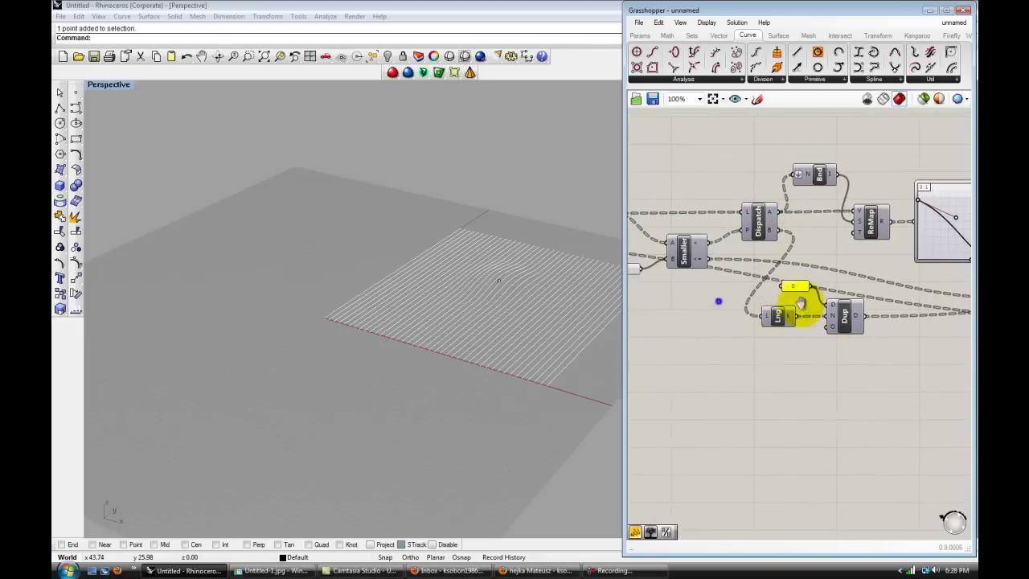
- Reposition the panel containing 0 directly above the List Length component
right_drag(882, 356, 752, 347)
drag(692, 272, 678, 283)
click(765, 352)
scroll(817, 362, down, 1)
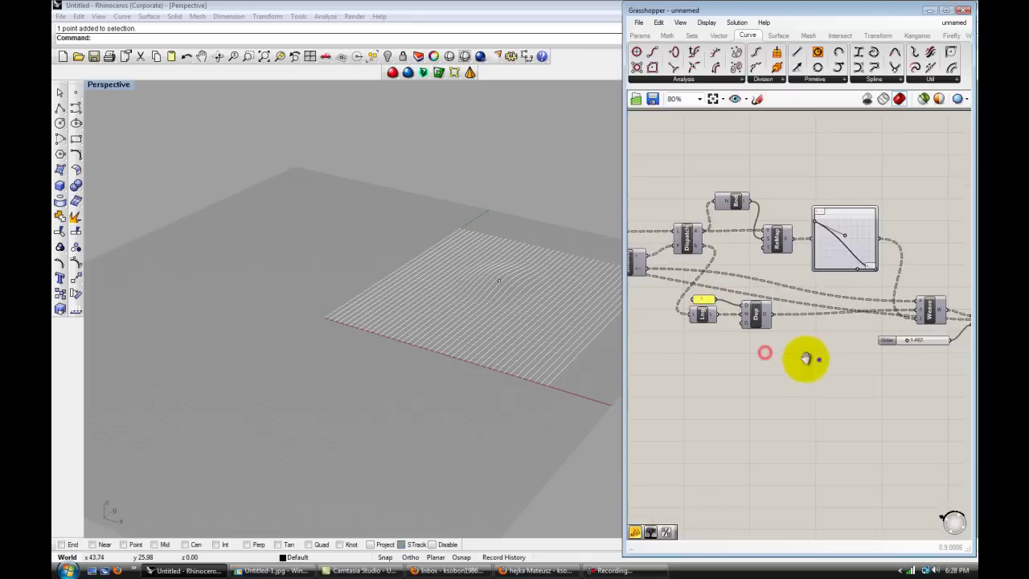
- Examine the interpolated curves around the attractor point and the Weave, Multiplication, Vector, Move and Interpolate components
right_drag(817, 361, 710, 352)
right_drag(562, 297, 536, 267)
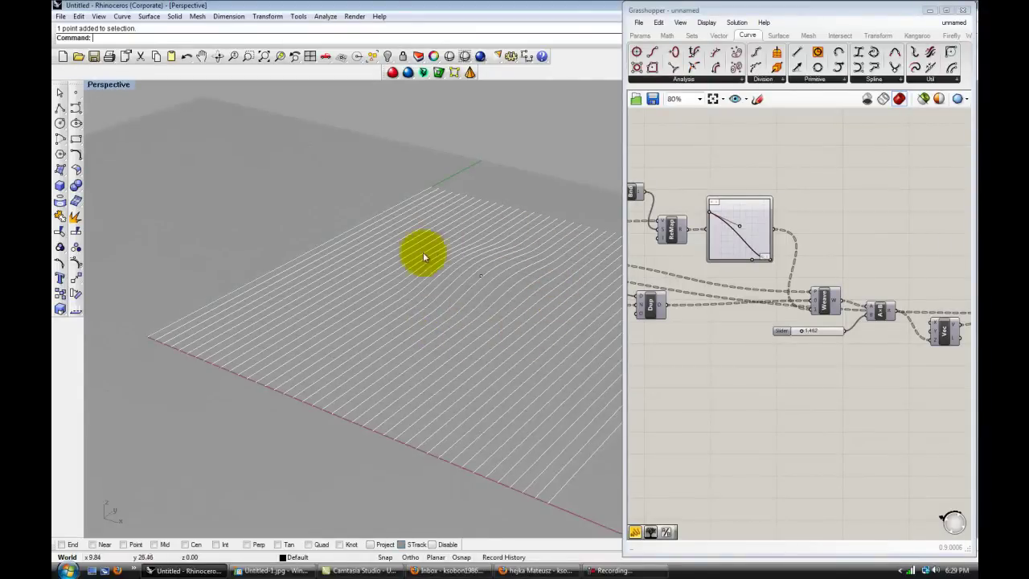
mouse_move(548, 350)
right_down()
mouse_move(544, 302)
mouse_move(574, 415)
mouse_move(554, 334)
right_up()
right_drag(838, 409, 733, 363)
right_drag(518, 319, 519, 338)
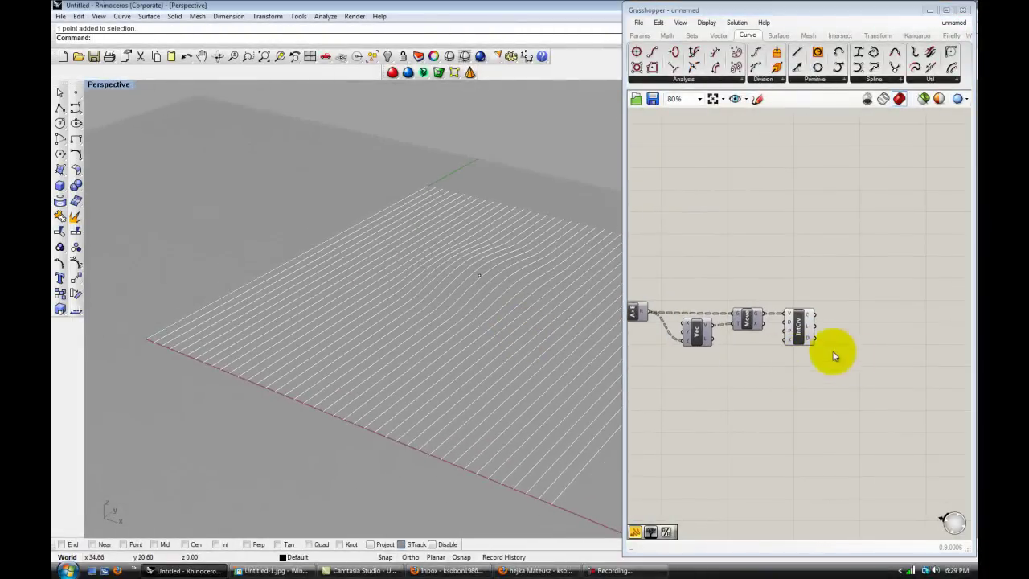
click(789, 370)
scroll(824, 341, up, 3)
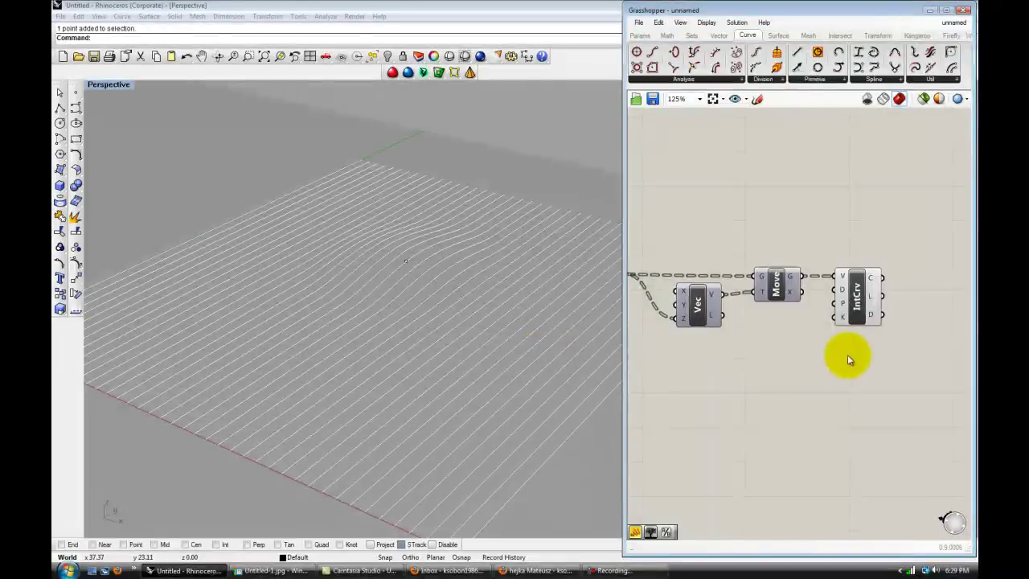
scroll(853, 373, down, 3)
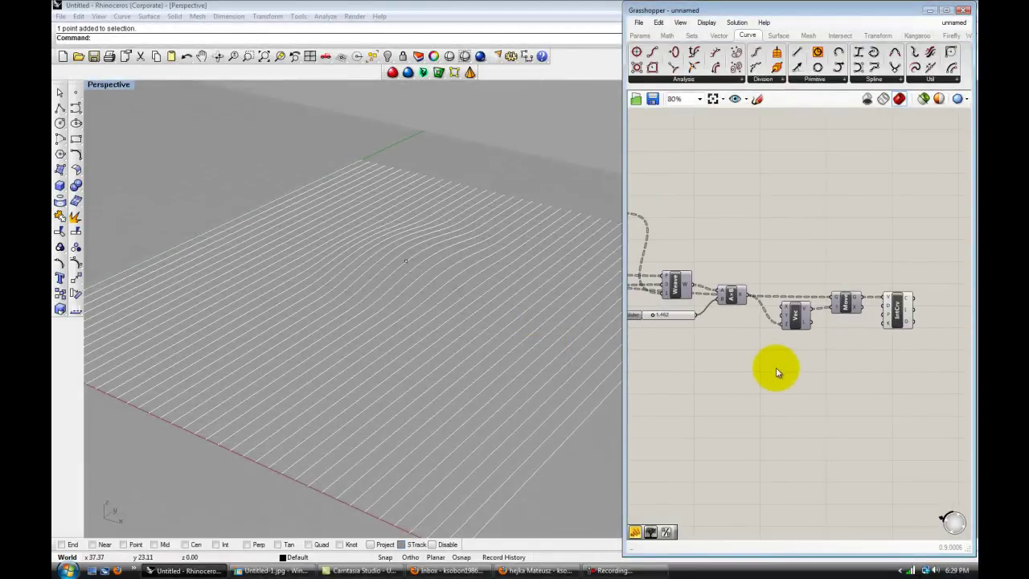
scroll(771, 374, up, 3)
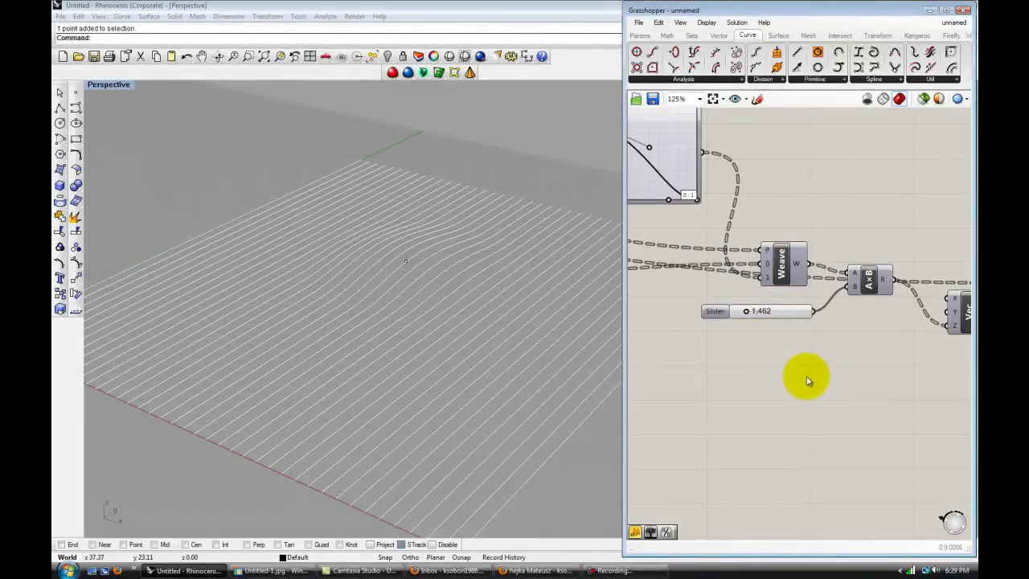
- Add a Vector 2Pt component below the multiplier slider
click(718, 35)
click(868, 81)
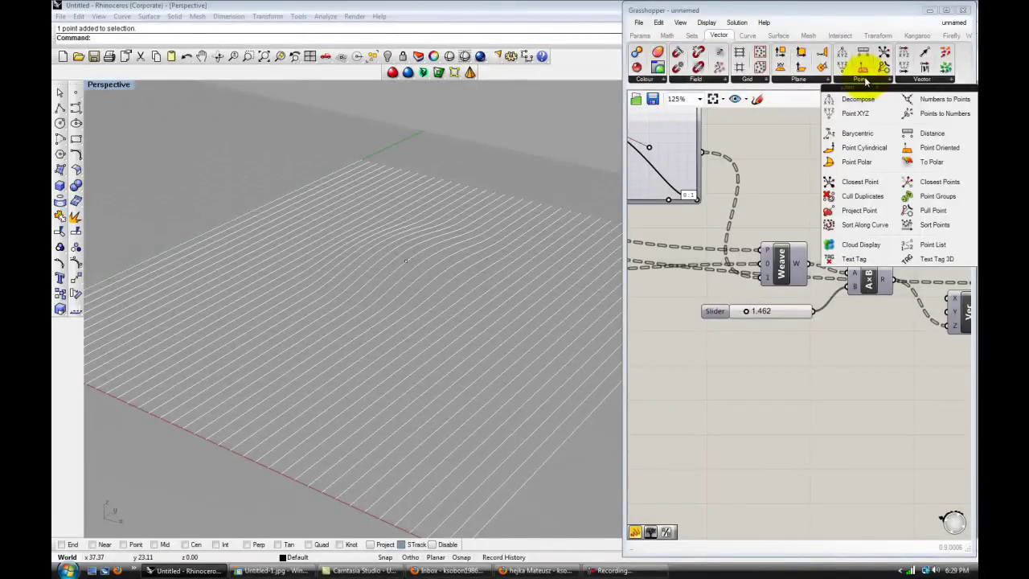
click(922, 79)
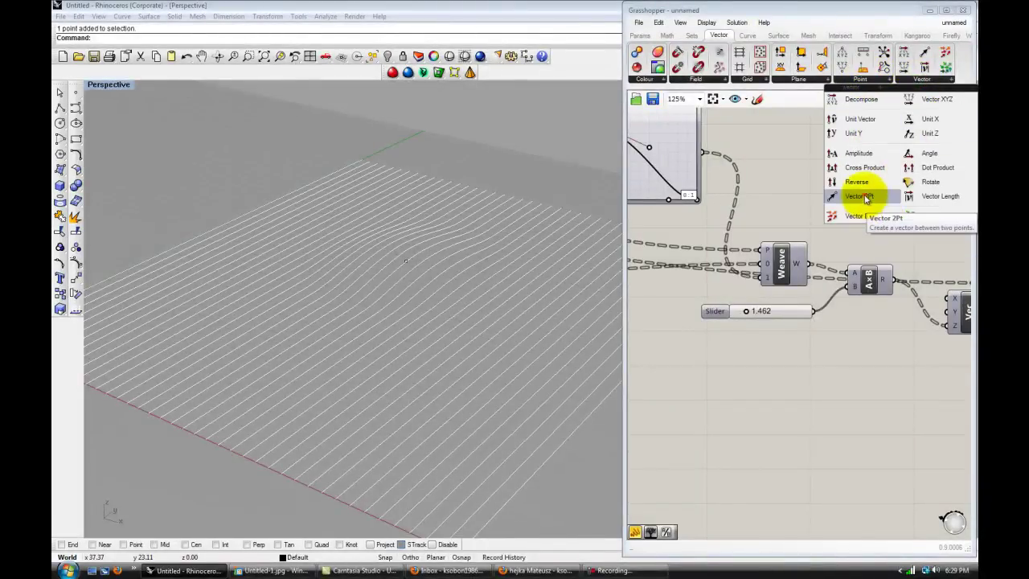
drag(865, 198, 808, 368)
right_drag(797, 418, 780, 376)
drag(792, 346, 753, 342)
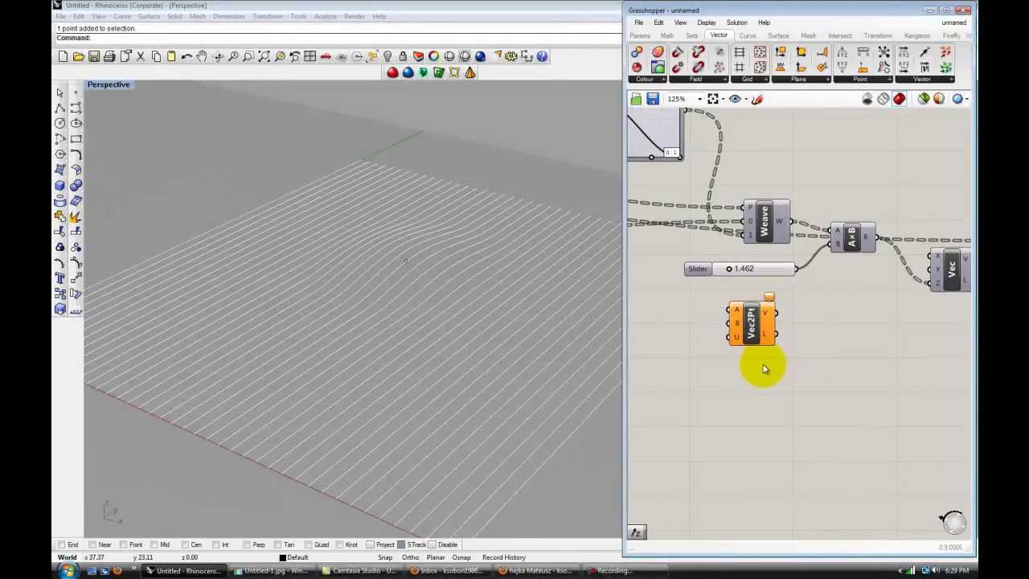
- Connect the attractor point to Vector 2Pt's A input and the grid points to its B input
scroll(814, 372, down, 3)
scroll(863, 359, up, 2)
scroll(803, 351, down, 3)
right_drag(764, 355, 884, 342)
scroll(758, 312, down, 3)
right_drag(748, 329, 790, 327)
scroll(784, 325, up, 3)
scroll(650, 230, up, 4)
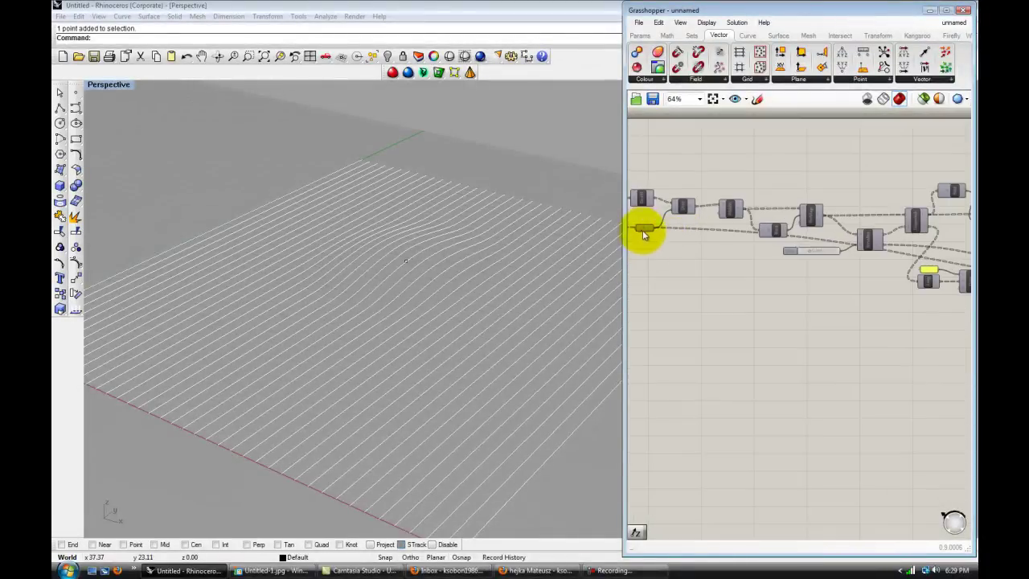
drag(689, 232, 746, 442)
scroll(723, 457, down, 7)
right_drag(723, 445, 854, 324)
scroll(686, 314, down, 1)
right_drag(681, 314, 809, 307)
scroll(731, 284, up, 3)
scroll(732, 284, up, 1)
right_drag(707, 301, 757, 296)
drag(686, 304, 800, 383)
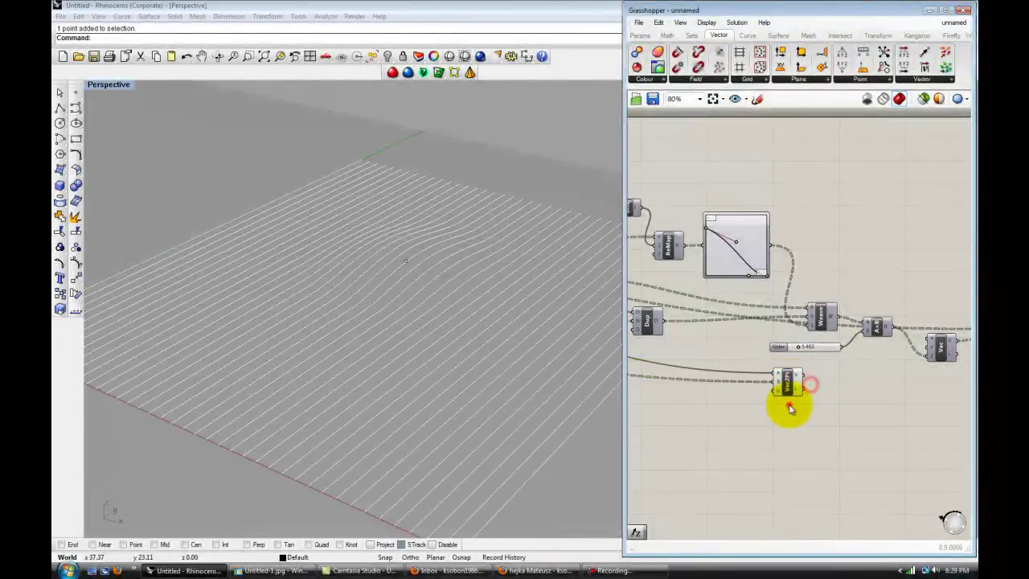
- Add a Reverse vector component beside Vector 2Pt and feed it Vector 2Pt's V output
scroll(801, 386, up, 5)
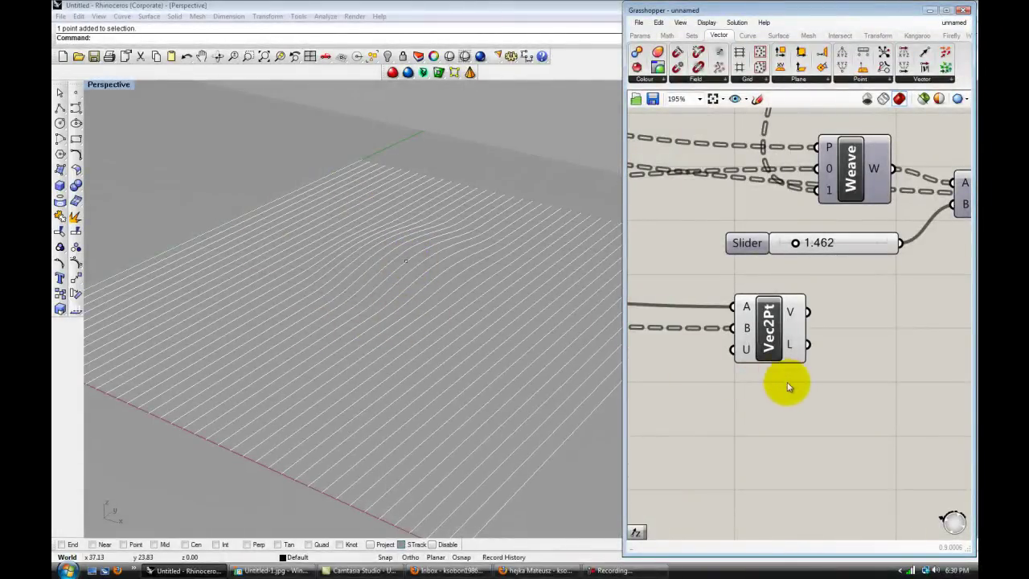
scroll(792, 381, down, 3)
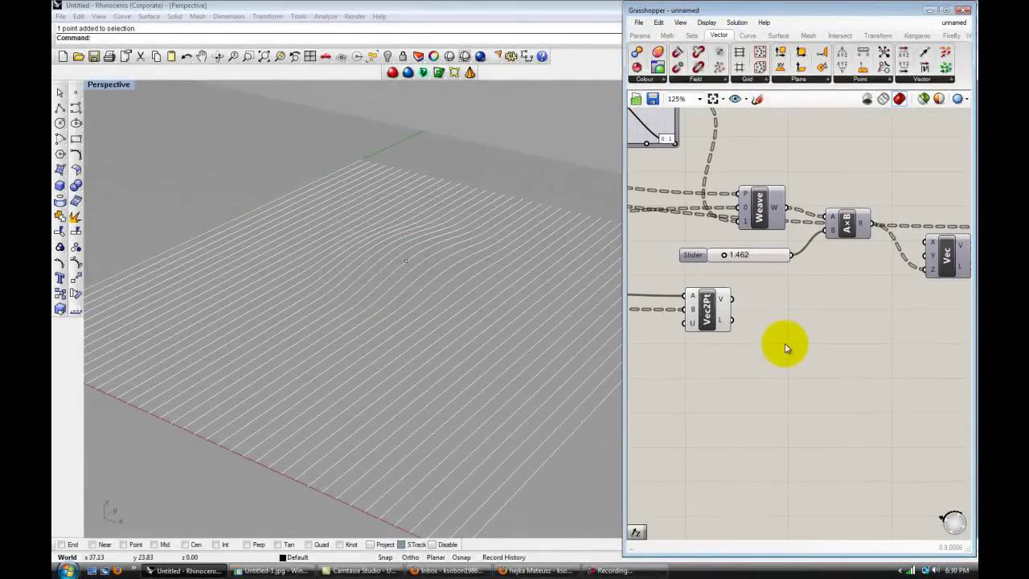
right_drag(785, 342, 779, 332)
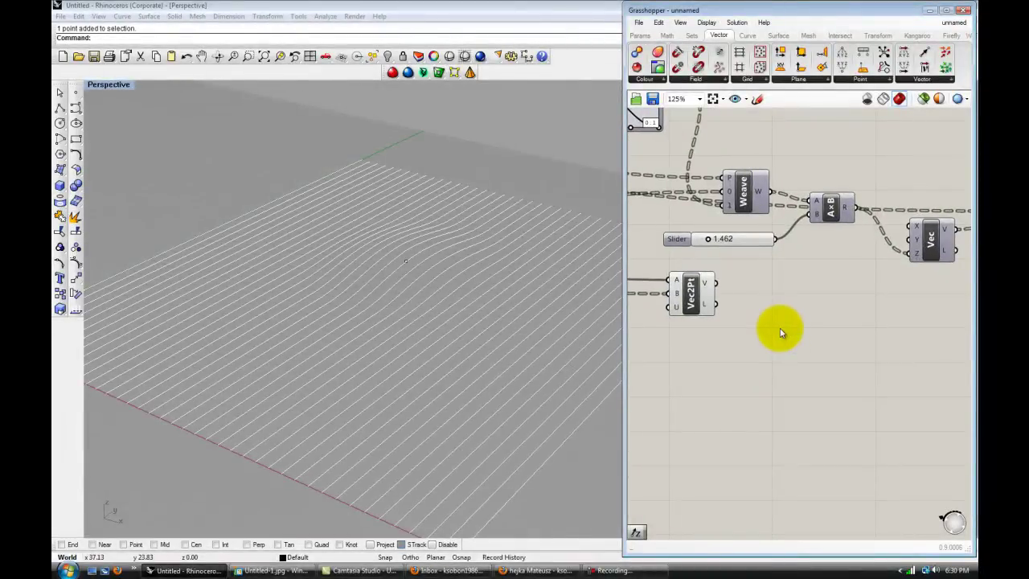
right_drag(760, 294, 777, 335)
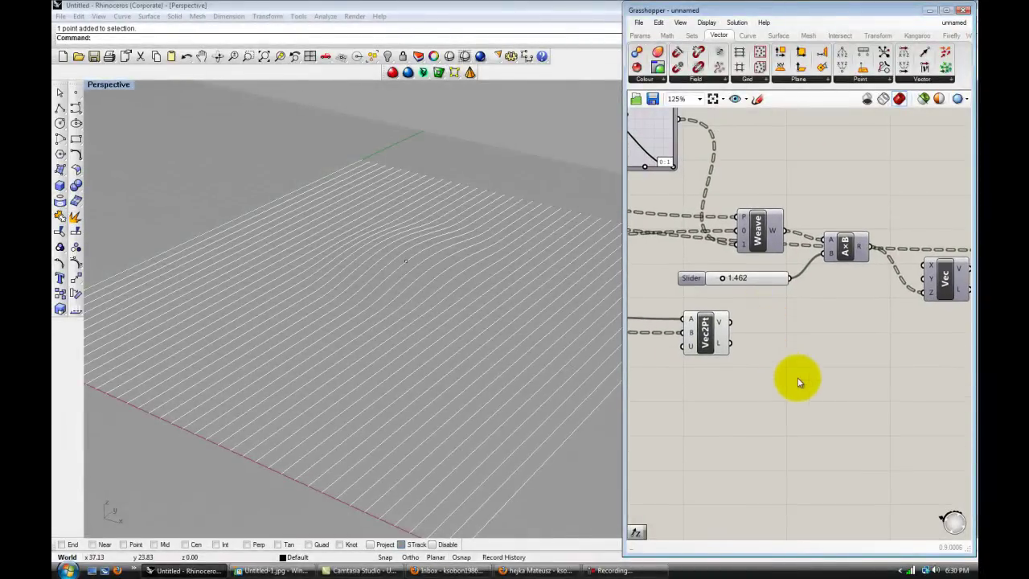
scroll(784, 342, up, 1)
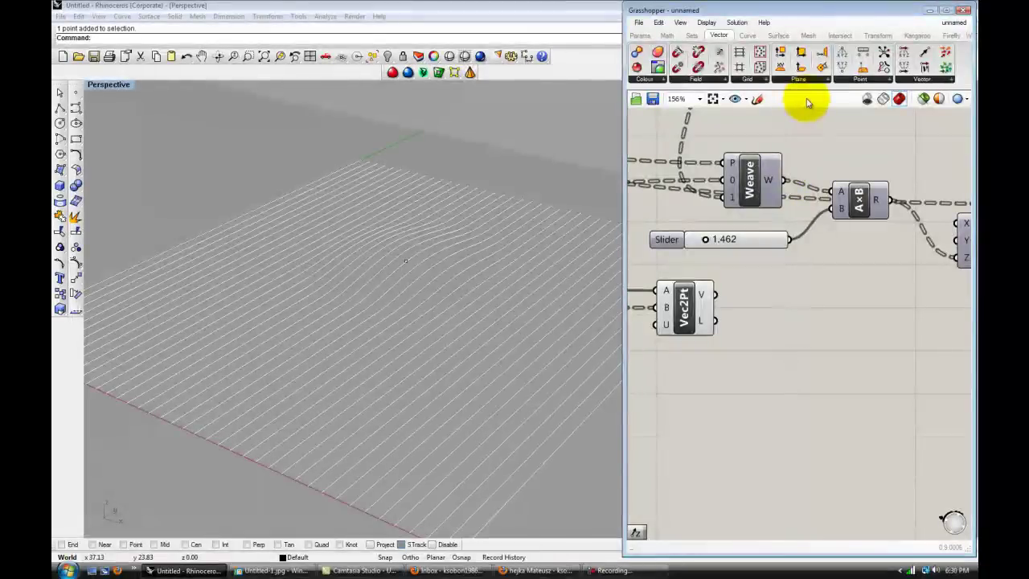
click(922, 83)
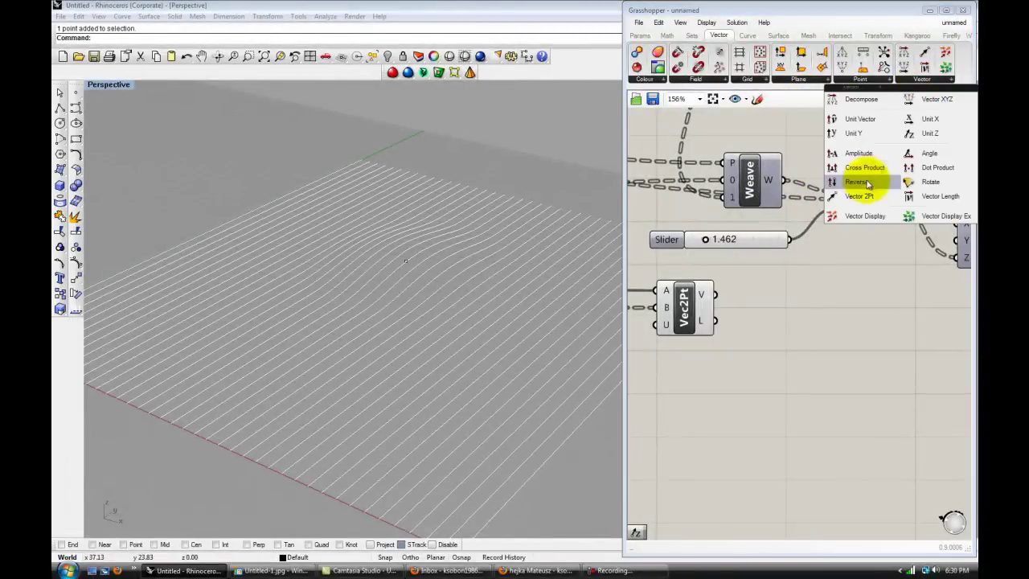
drag(867, 232, 813, 325)
drag(714, 294, 765, 295)
click(793, 339)
- Add an Amplitude vector component beyond Reverse, below the Vector XYZ component
scroll(860, 362, down, 1)
right_drag(860, 362, 796, 352)
double_click(789, 323)
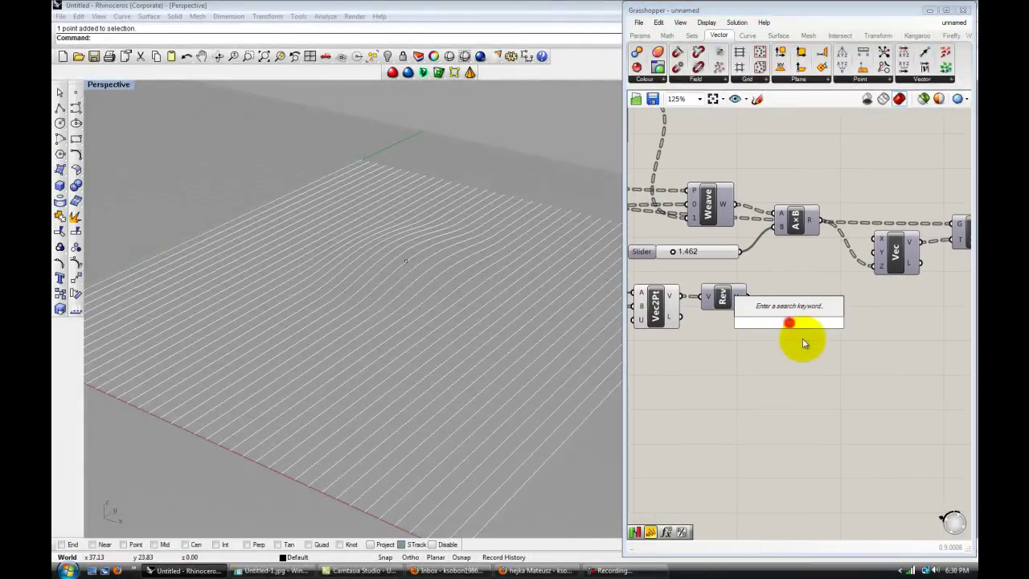
click(850, 365)
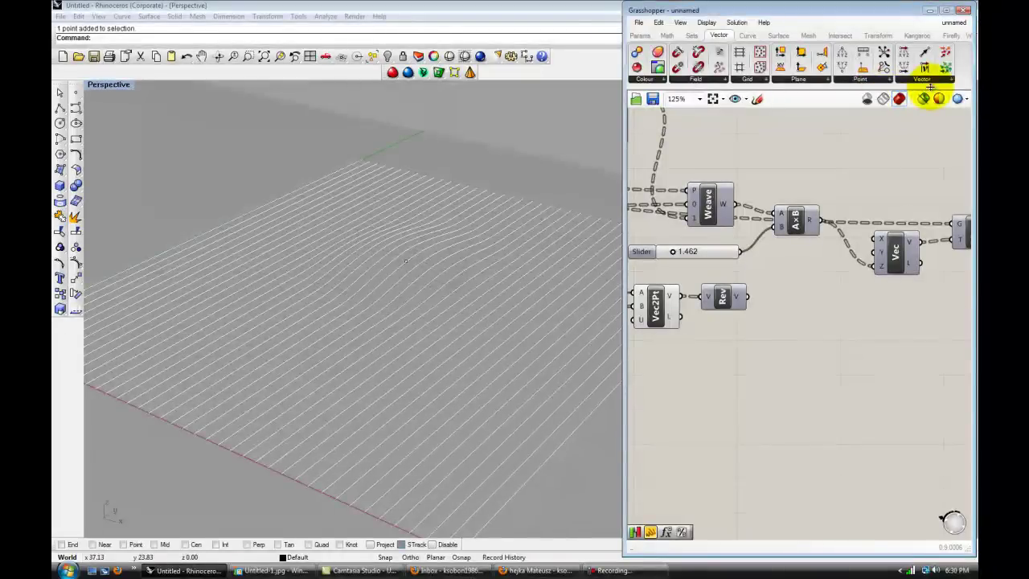
click(921, 80)
click(859, 154)
click(837, 324)
right_drag(795, 353, 815, 321)
right_drag(801, 274, 814, 327)
scroll(826, 345, down, 2)
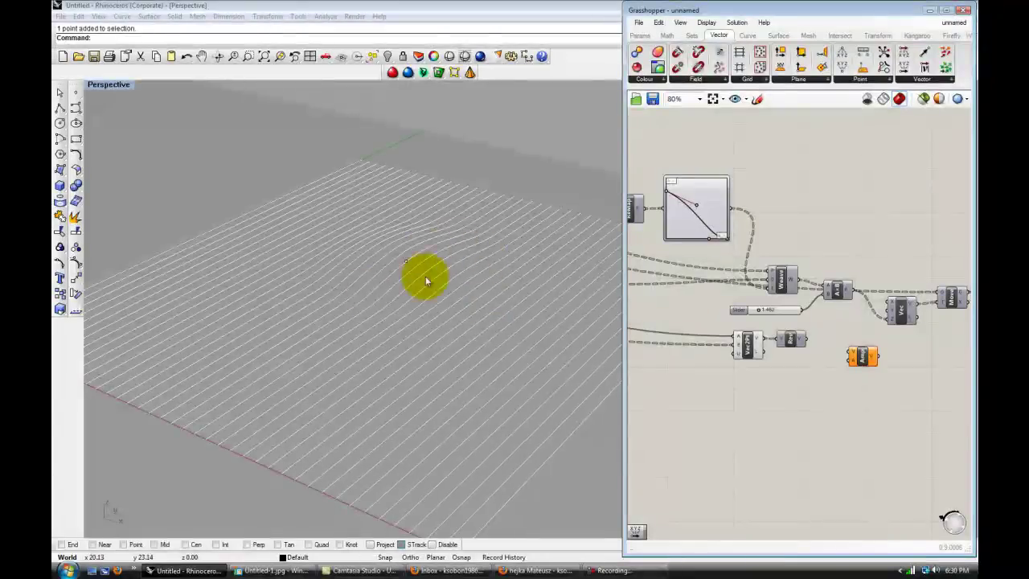
- Connect Reverse's output to Amplitude's V input and Multiplication's R output to its A input
click(859, 357)
scroll(836, 368, up, 1)
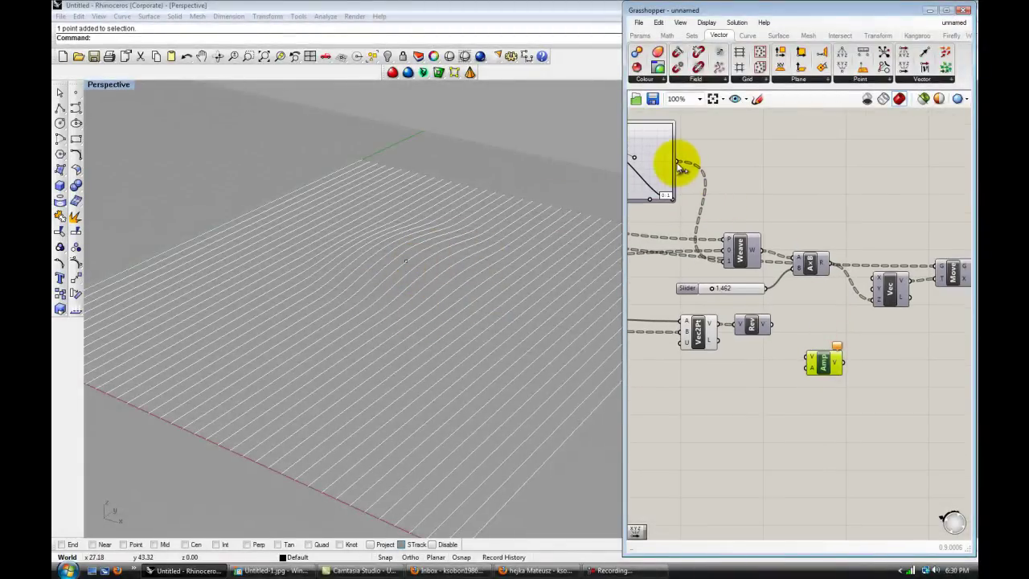
right_drag(821, 307, 769, 282)
drag(773, 341, 803, 342)
drag(778, 238, 799, 342)
scroll(876, 384, down, 2)
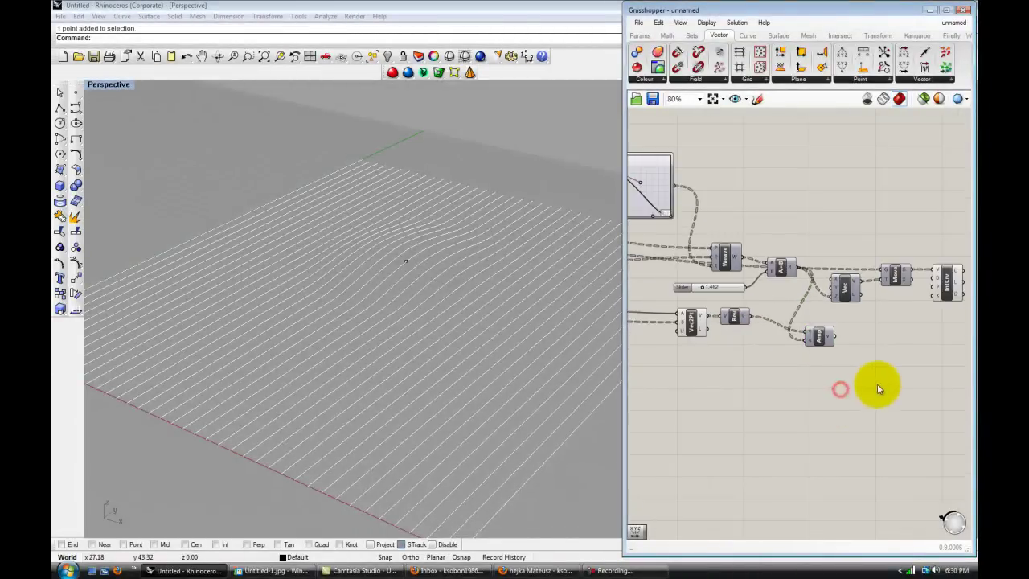
- Reposition Vector XYZ below the wire to Move and shift Amplitude lower to separate the two components
scroll(852, 352, up, 3)
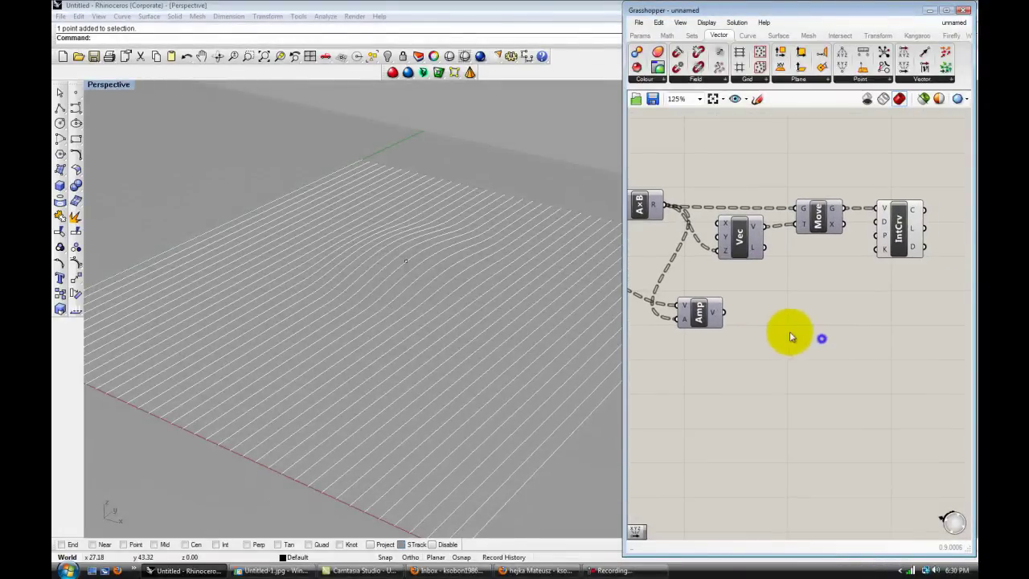
scroll(830, 277, down, 4)
scroll(747, 314, up, 3)
drag(792, 260, 801, 276)
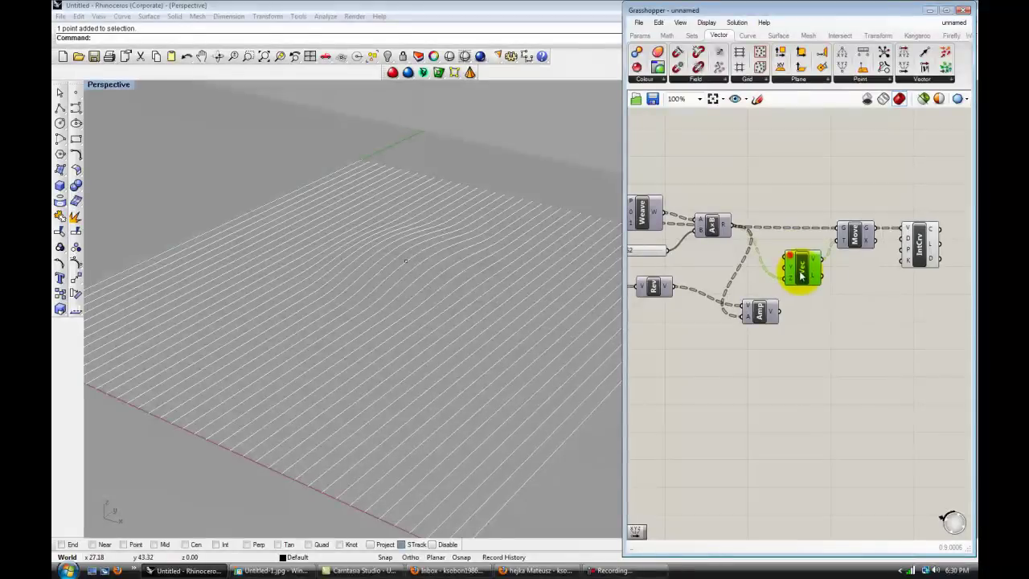
drag(766, 319, 755, 336)
click(812, 343)
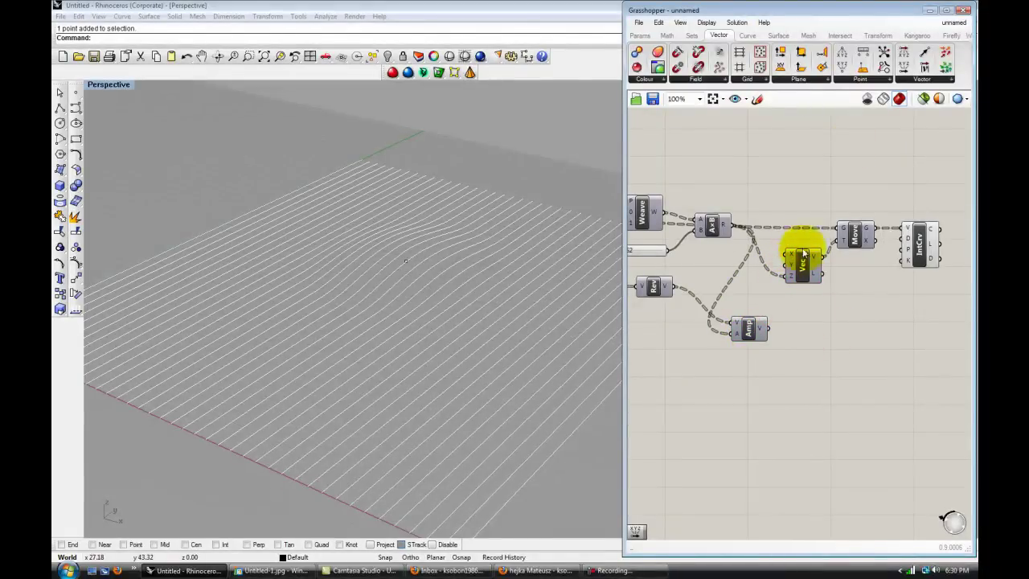
- Add a Decompose vector component next to Amplitude and connect Amplitude's V output to its V input
click(922, 78)
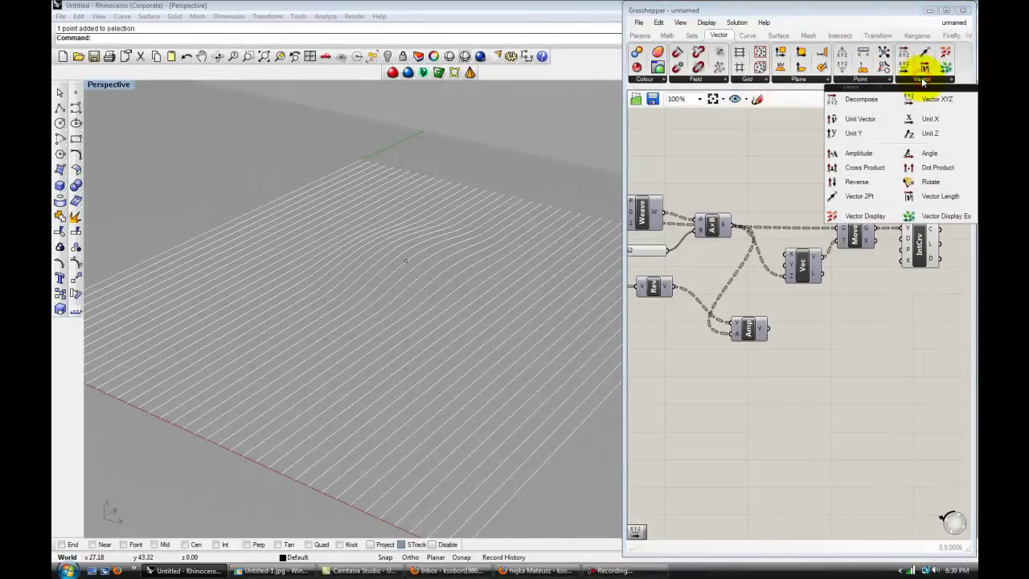
click(868, 100)
click(850, 366)
right_drag(817, 400, 773, 374)
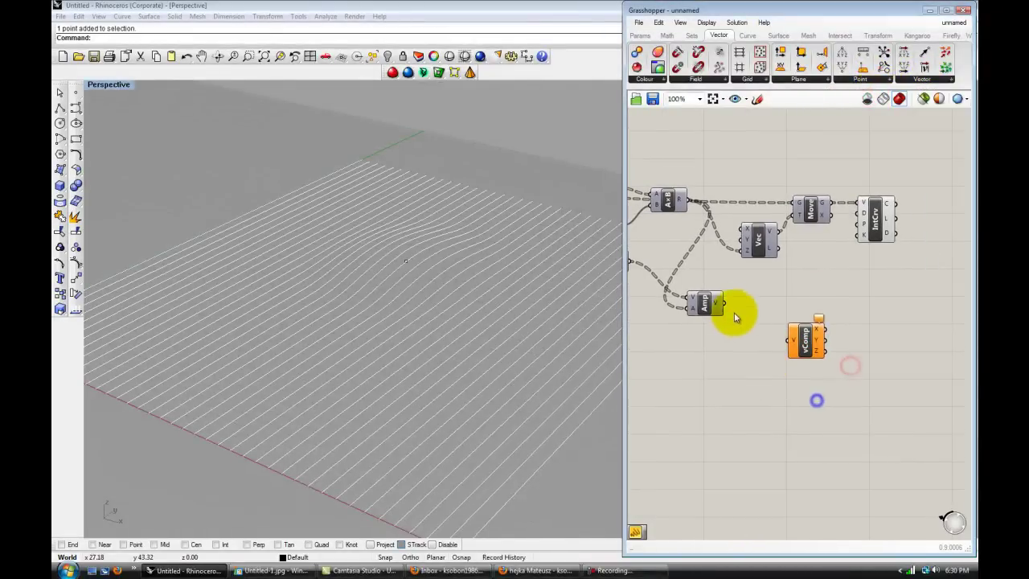
drag(727, 306, 765, 322)
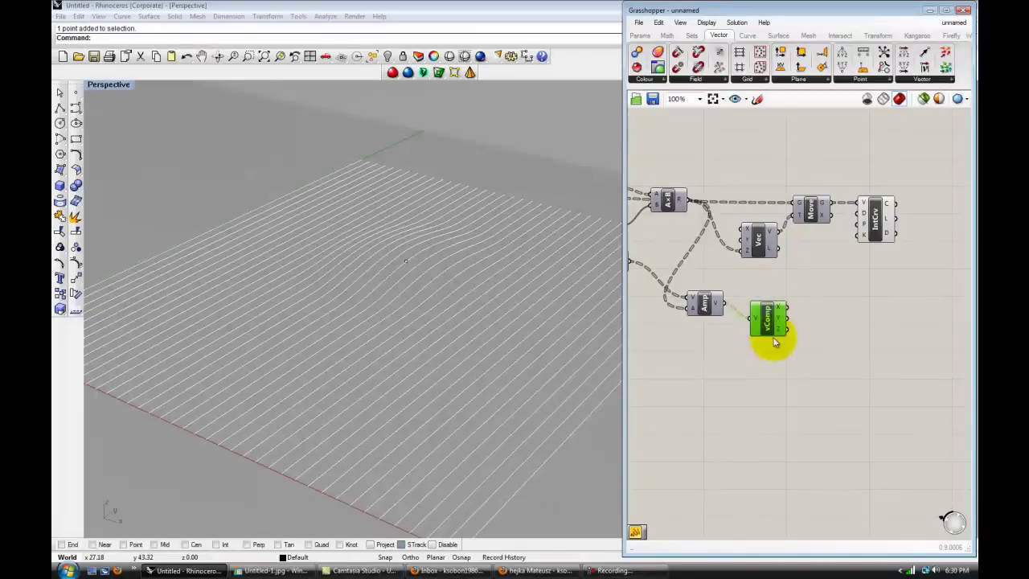
mouse_move(783, 313)
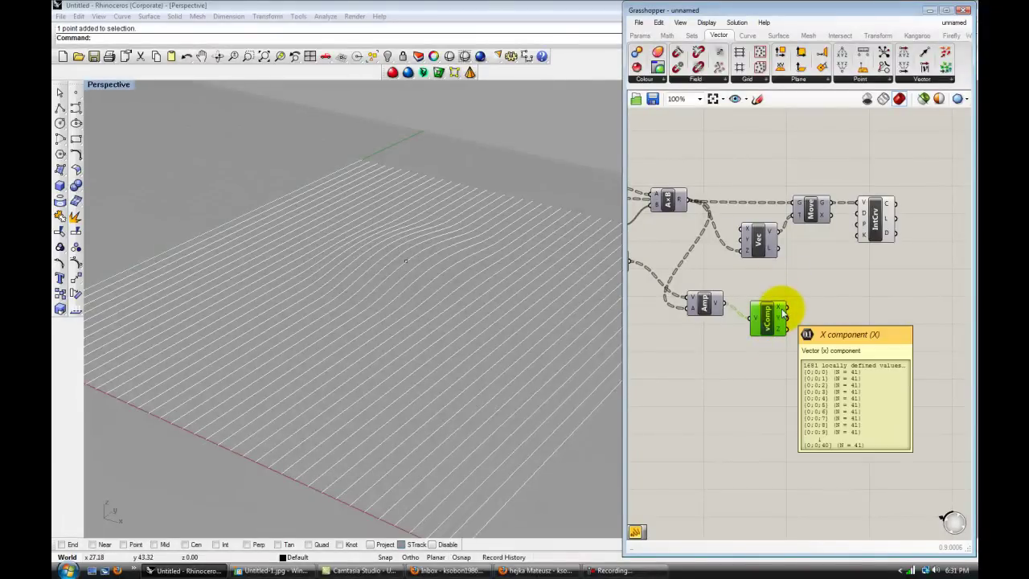
- Connect the vector decomposition's X and Y outputs to Vector XYZ's X and Y inputs and place Vector XYZ beside it
scroll(784, 312, up, 1)
drag(785, 304, 733, 211)
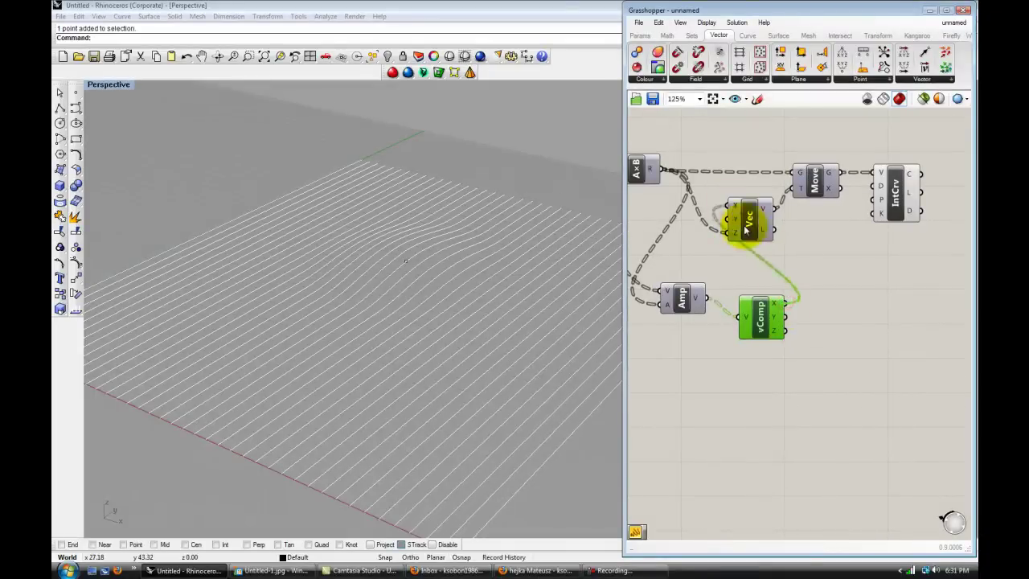
drag(785, 316, 848, 274)
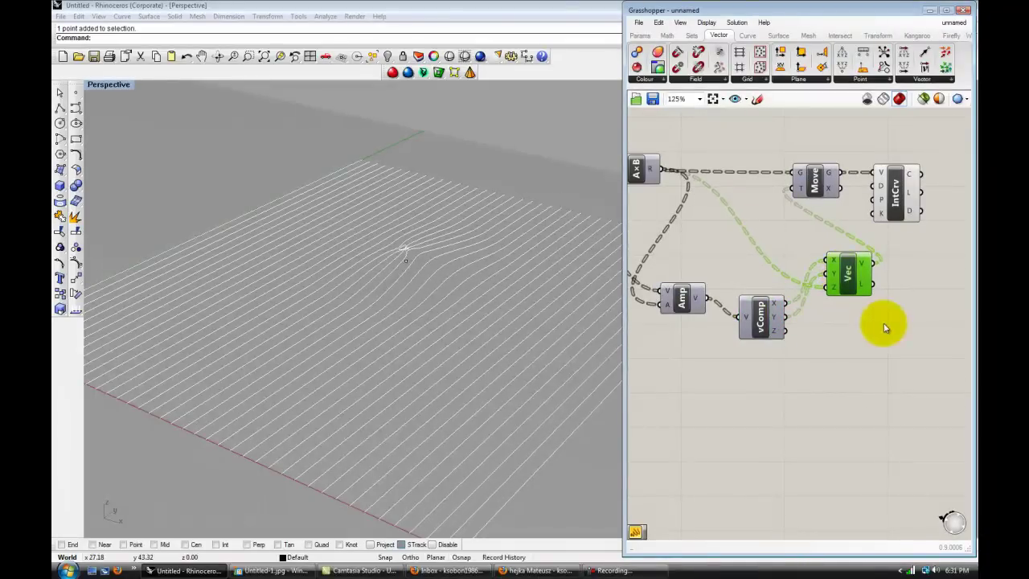
- Reposition Move and Interpolate farther along the definition, beyond Vector XYZ
scroll(883, 324, down, 1)
right_drag(882, 324, 790, 321)
drag(870, 246, 849, 243)
click(838, 335)
right_drag(769, 341, 838, 340)
- In the maximized Top view, select the attractor point and move it slightly in the positive Y direction
click(480, 250)
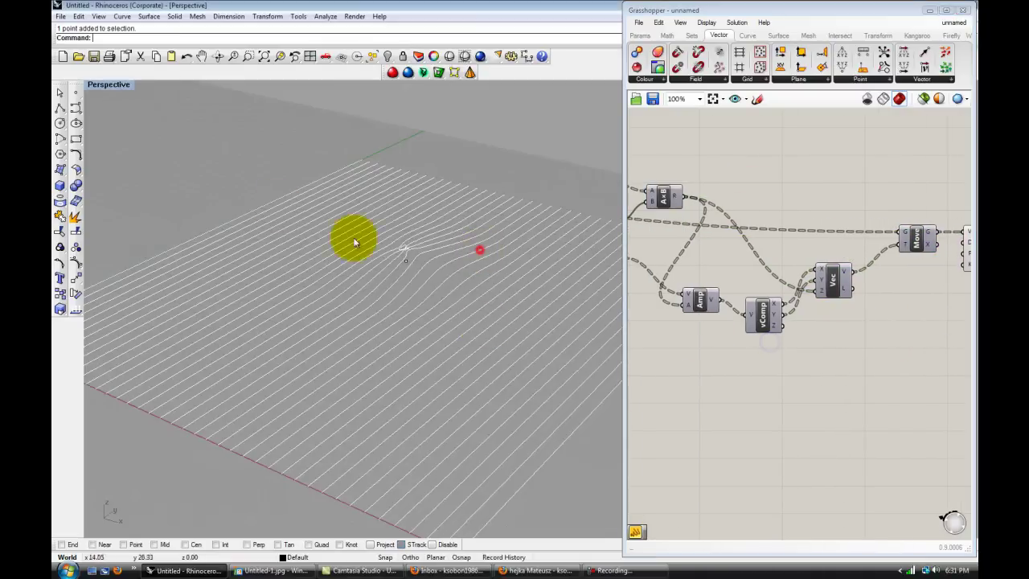
double_click(108, 85)
double_click(100, 88)
scroll(362, 237, down, 4)
right_drag(487, 211, 310, 337)
scroll(444, 185, up, 15)
drag(384, 180, 439, 254)
scroll(411, 215, up, 4)
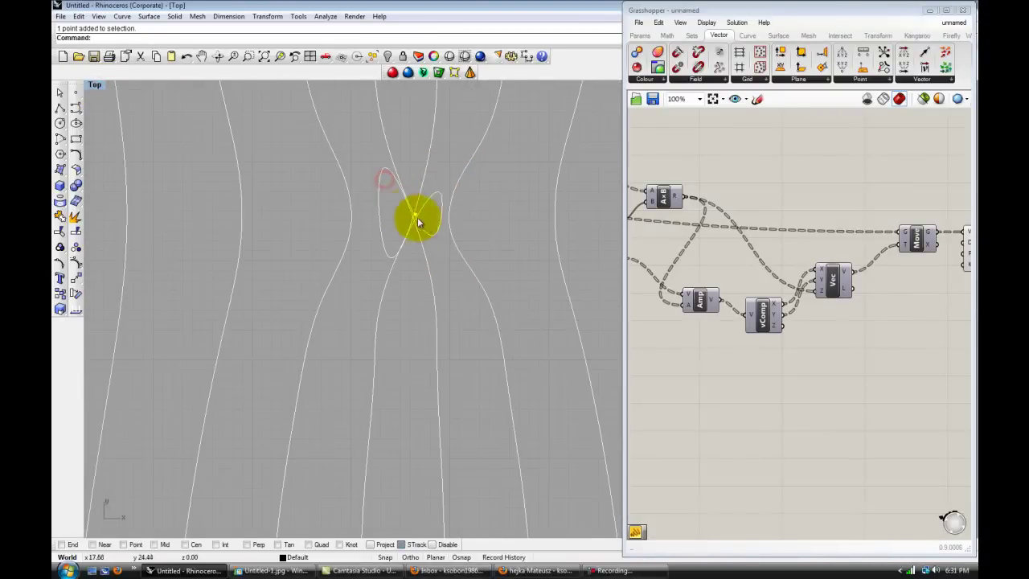
drag(415, 195, 410, 137)
scroll(434, 228, down, 8)
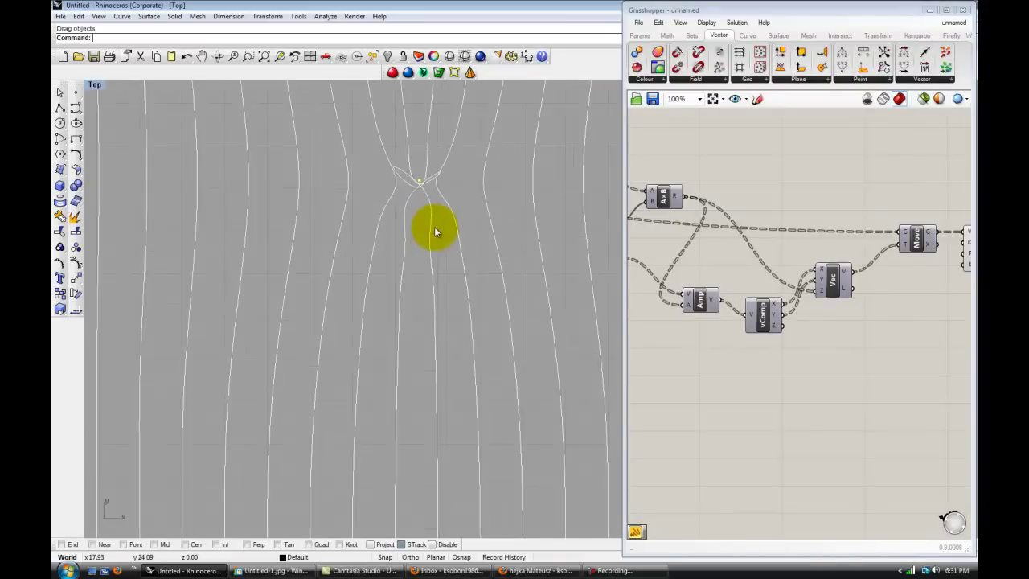
right_drag(434, 227, 427, 307)
click(452, 229)
- Set the slider feeding Multiplication's B input to 1.616 and slightly increase the slider farther upstream
click(838, 330)
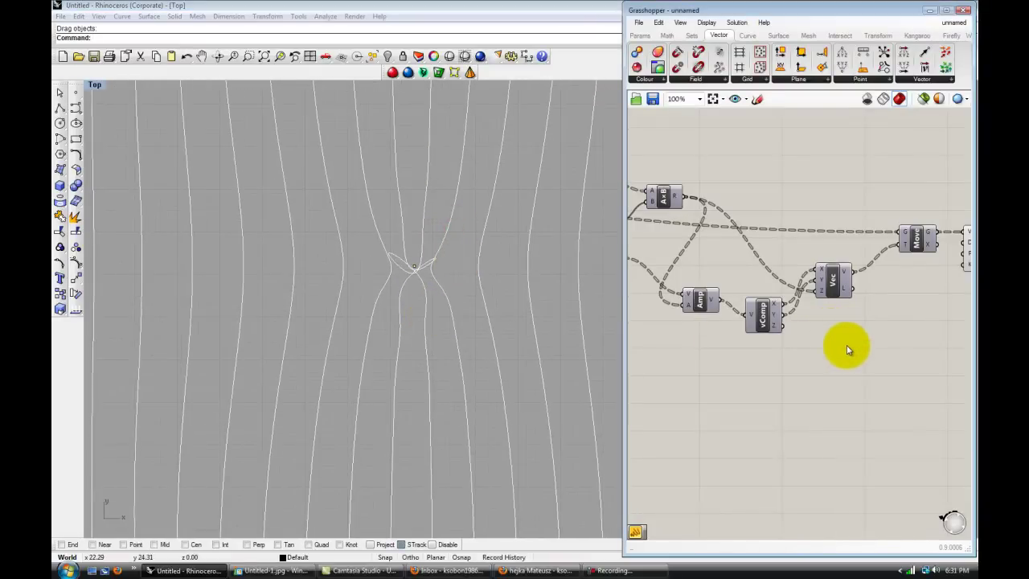
scroll(832, 348, down, 5)
right_drag(776, 350, 840, 346)
scroll(849, 307, up, 5)
scroll(790, 281, up, 3)
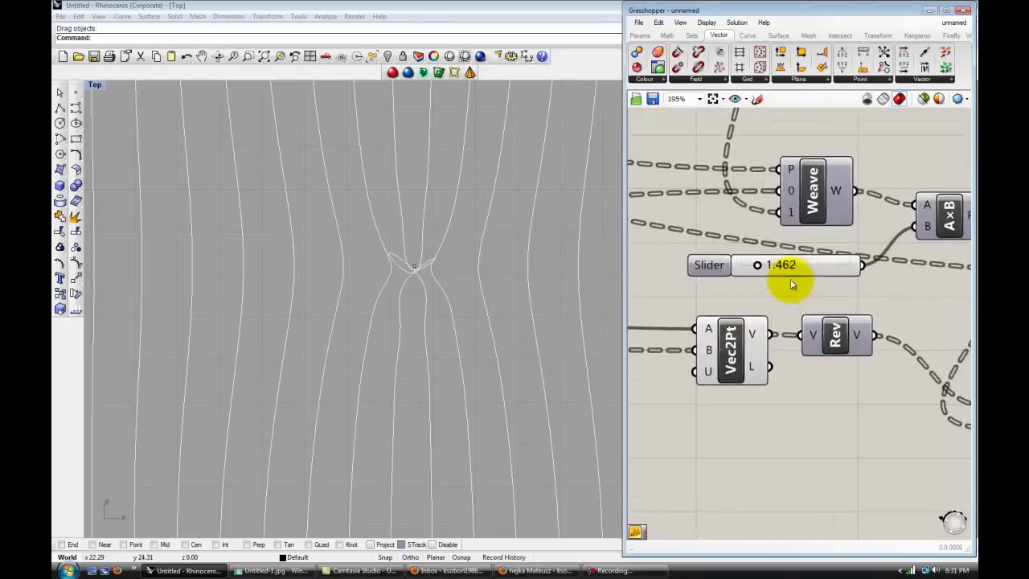
drag(758, 270, 761, 270)
scroll(760, 298, down, 6)
right_drag(760, 299, 843, 306)
scroll(840, 306, up, 5)
mouse_move(667, 268)
mouse_down()
mouse_move(718, 268)
mouse_move(643, 267)
mouse_move(673, 266)
mouse_up()
- Reshape the Graph Mapper's Bezier curve by raising its upper handle and shifting its lower handle along the baseline
scroll(724, 315, down, 4)
right_drag(895, 362, 734, 271)
scroll(726, 257, up, 5)
mouse_move(748, 197)
mouse_down()
mouse_move(747, 170)
mouse_move(747, 179)
mouse_up()
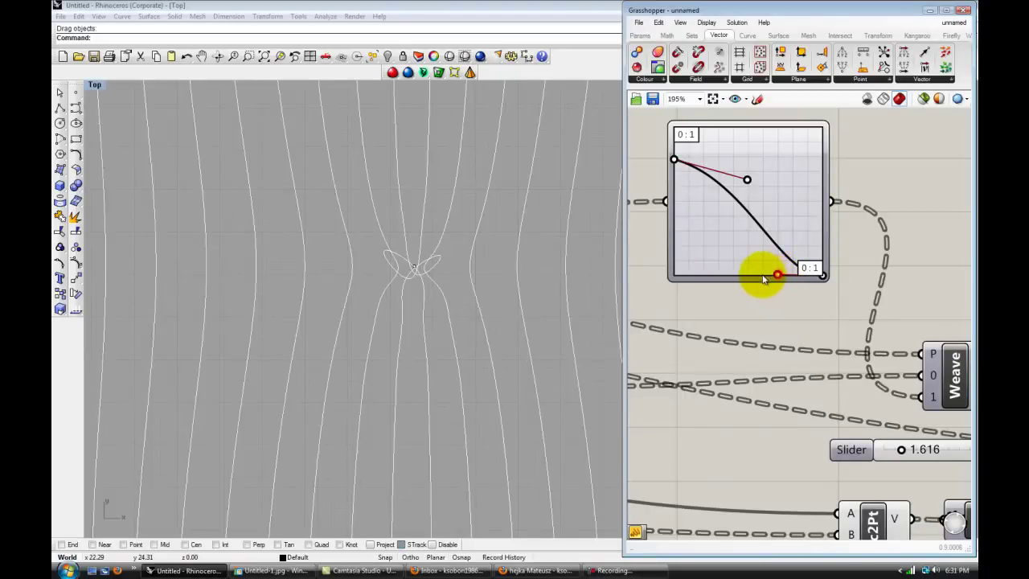
drag(765, 278, 763, 278)
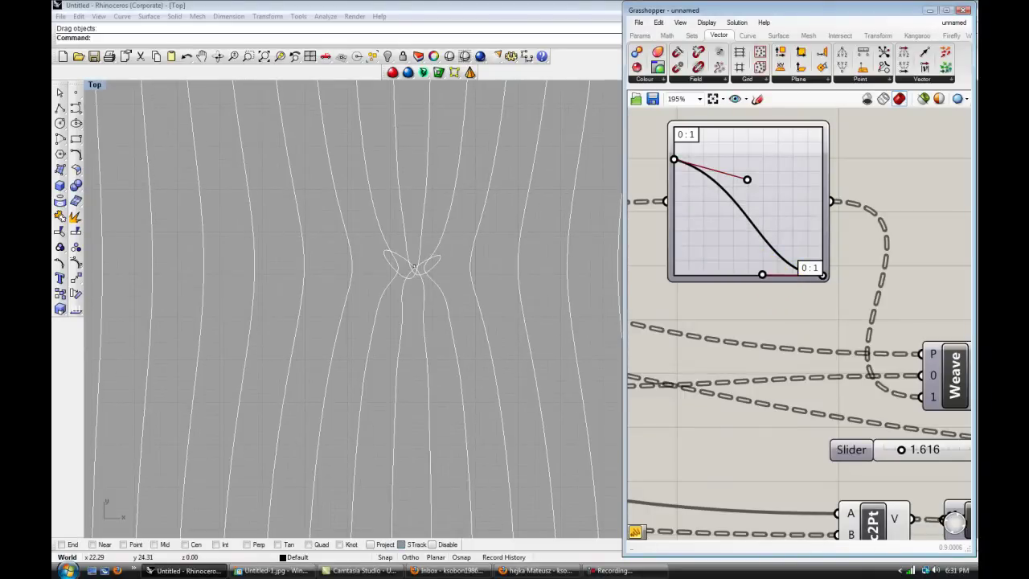
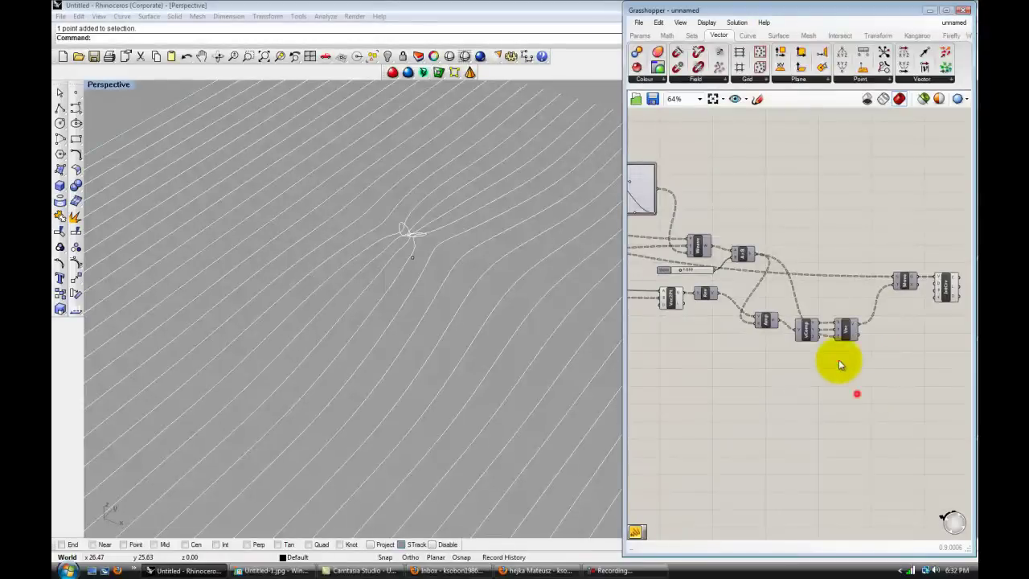
- Delete the Reverse component and connect Vector 2Pt's V output directly to Amplitude's V input
scroll(857, 393, up, 3)
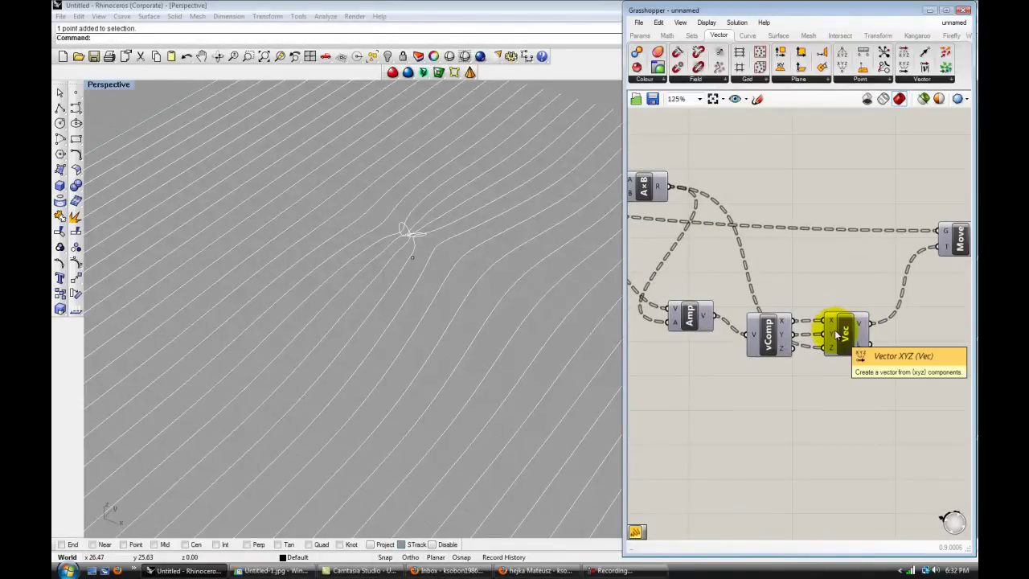
scroll(759, 297, down, 1)
right_drag(730, 272, 925, 299)
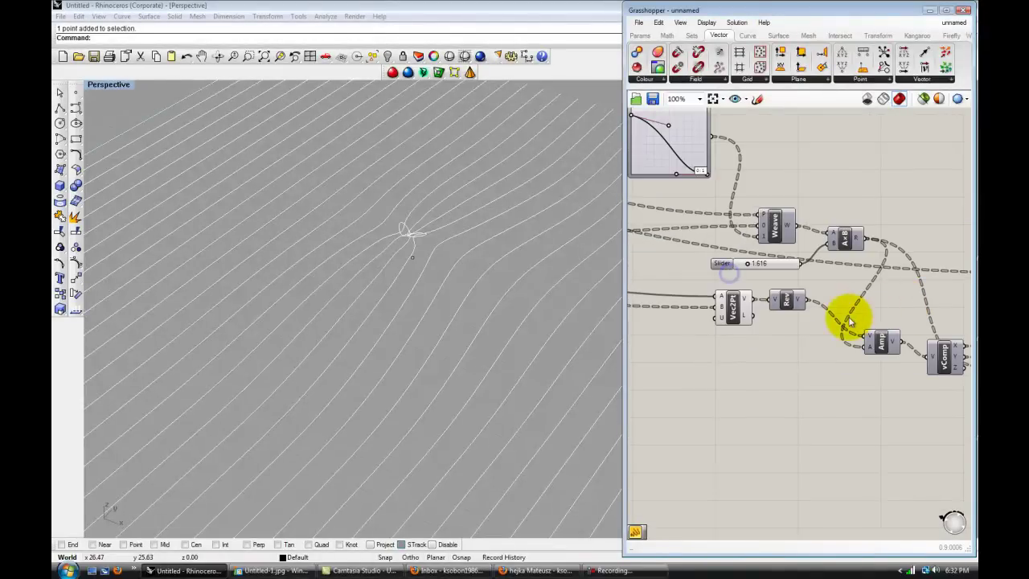
scroll(753, 299, up, 2)
click(811, 299)
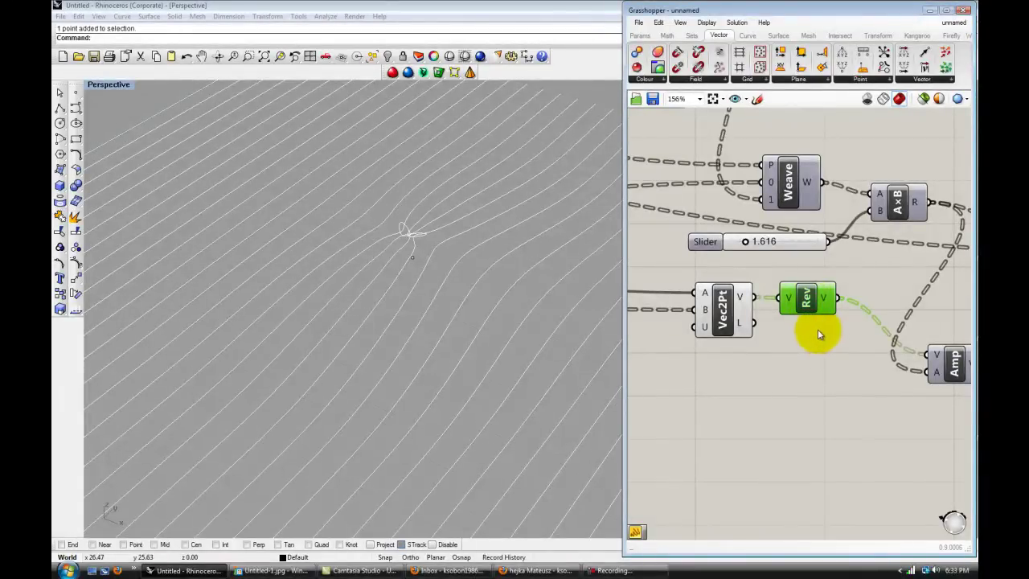
key(Delete)
right_drag(817, 334, 772, 325)
drag(708, 287, 883, 345)
click(762, 372)
- Examine the deformed curves around the attractor point in the Top view and in the Perspective view
click(432, 224)
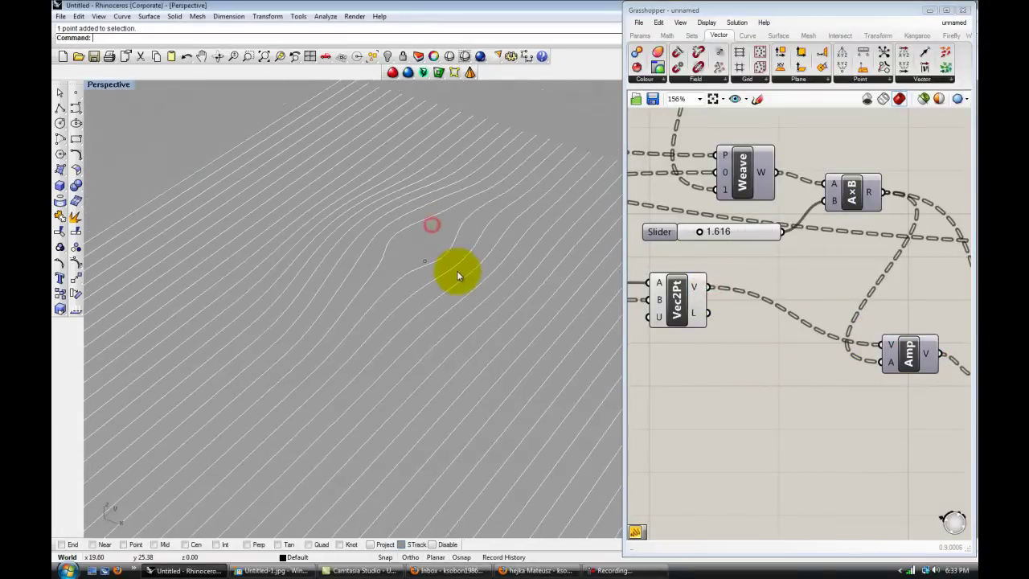
double_click(101, 86)
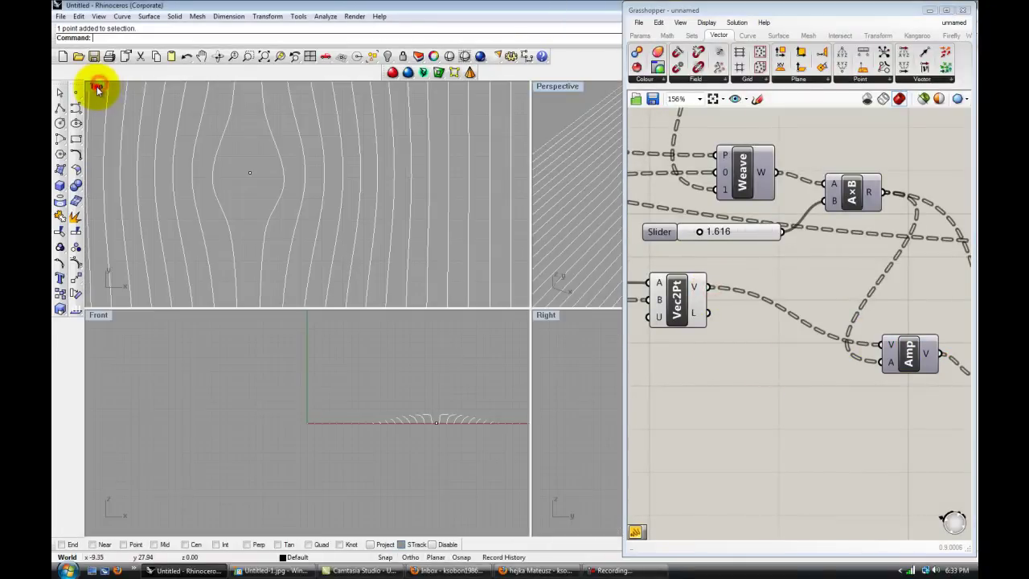
double_click(94, 84)
scroll(426, 277, down, 4)
scroll(434, 277, up, 3)
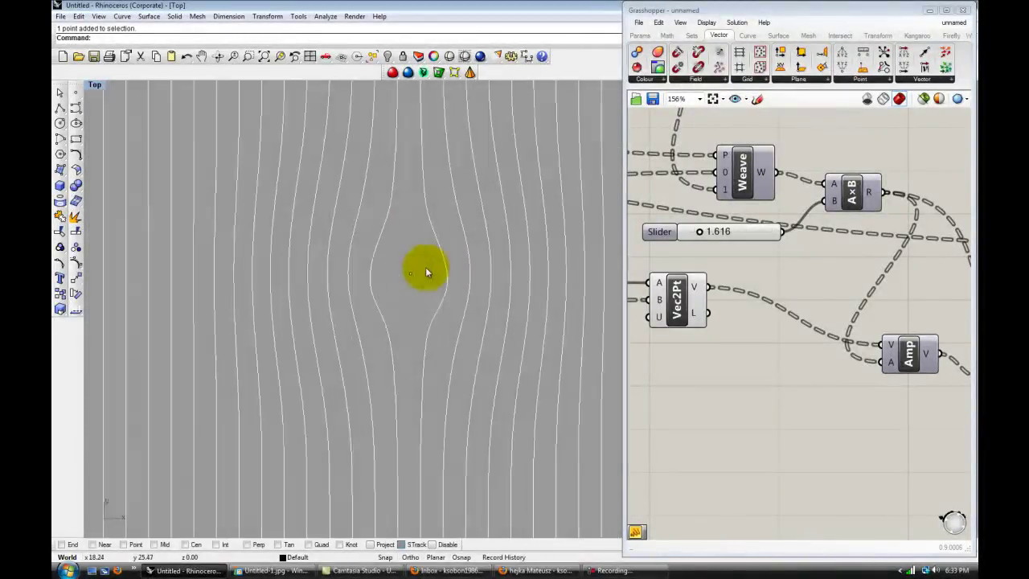
scroll(453, 303, down, 2)
right_drag(458, 309, 419, 309)
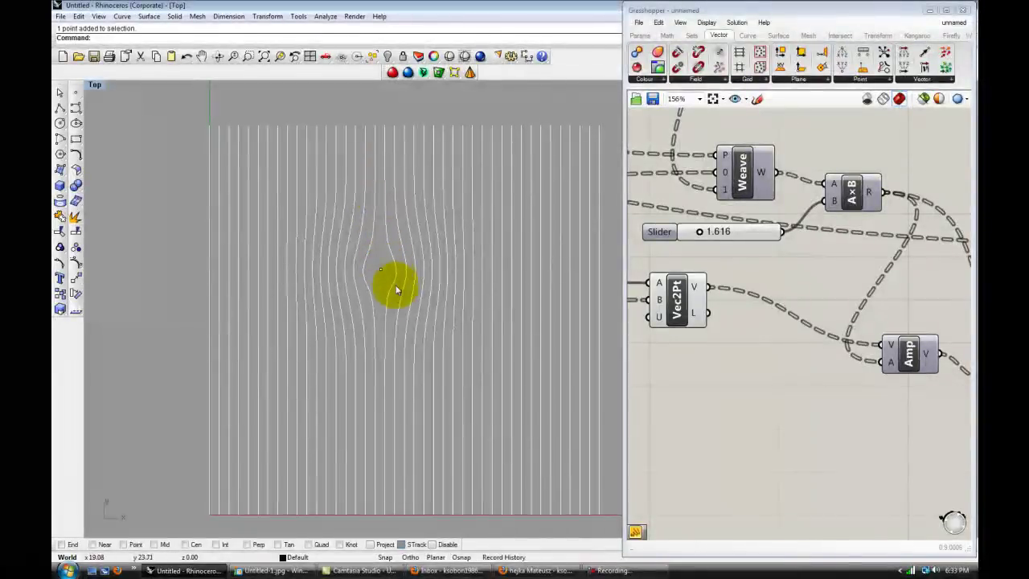
double_click(95, 85)
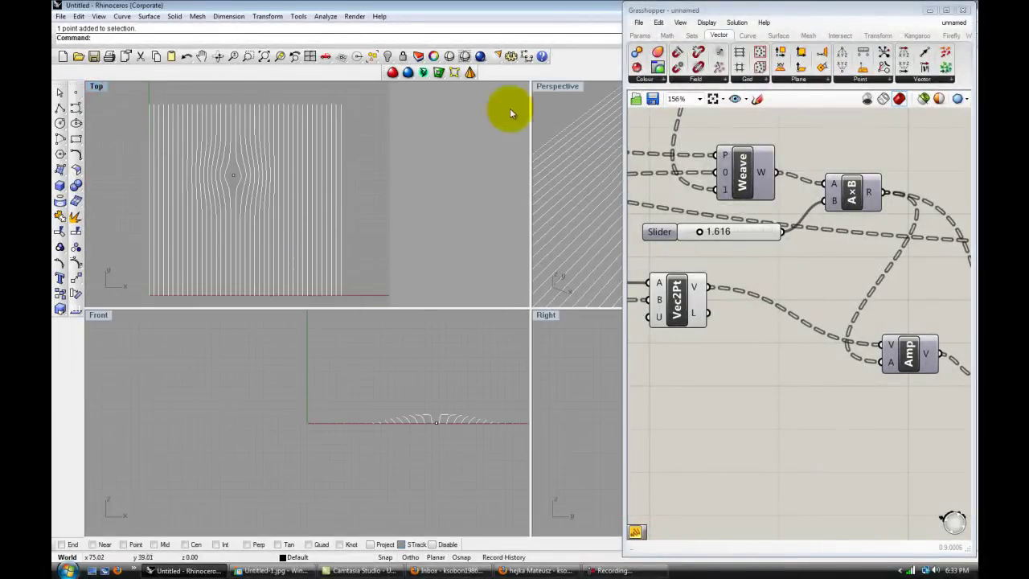
double_click(544, 88)
right_drag(418, 271, 474, 227)
right_drag(432, 345, 445, 375)
scroll(484, 344, down, 4)
right_drag(473, 335, 460, 354)
click(757, 405)
scroll(888, 421, down, 3)
right_drag(894, 420, 691, 371)
scroll(797, 350, up, 2)
right_drag(853, 350, 803, 342)
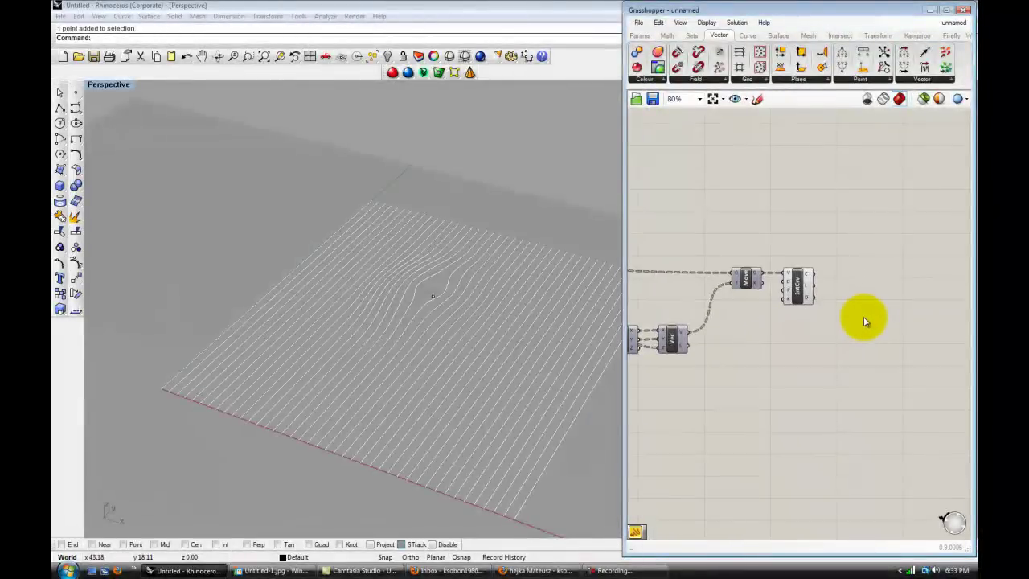
right_drag(818, 332, 819, 359)
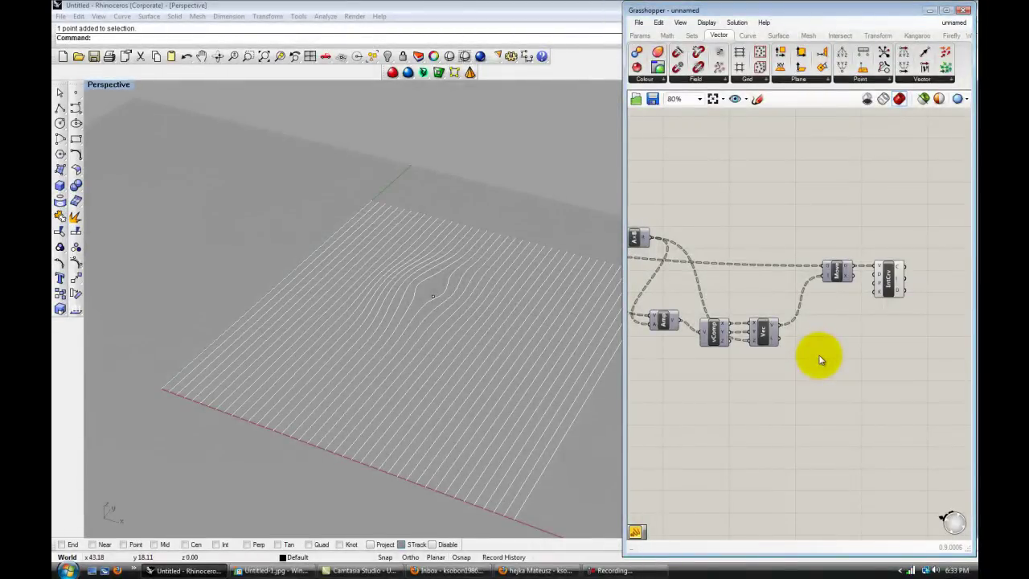
scroll(820, 360, up, 4)
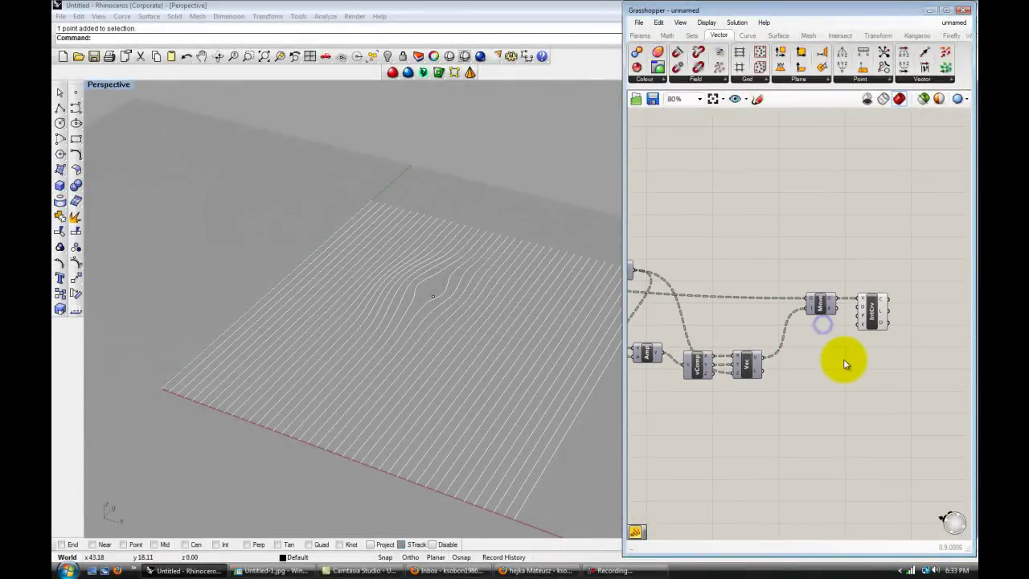
scroll(786, 303, down, 2)
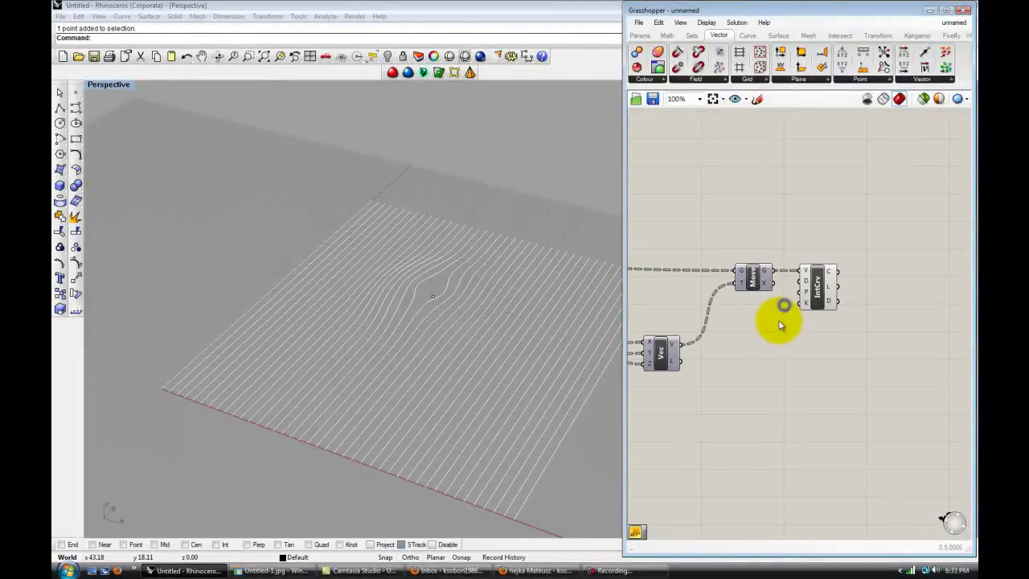
right_drag(774, 338, 831, 356)
scroll(707, 343, up, 2)
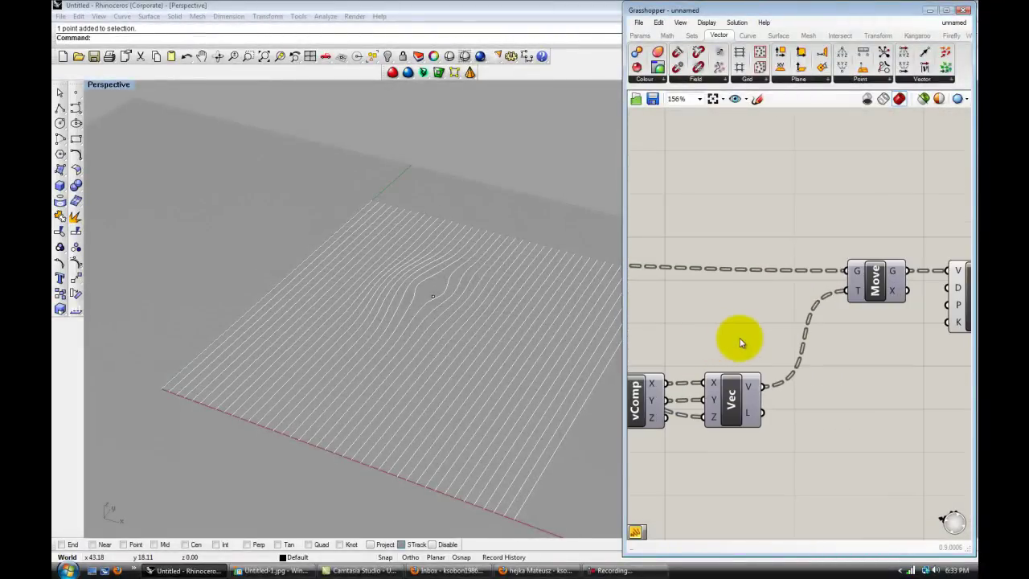
scroll(741, 342, down, 2)
right_drag(749, 330, 733, 308)
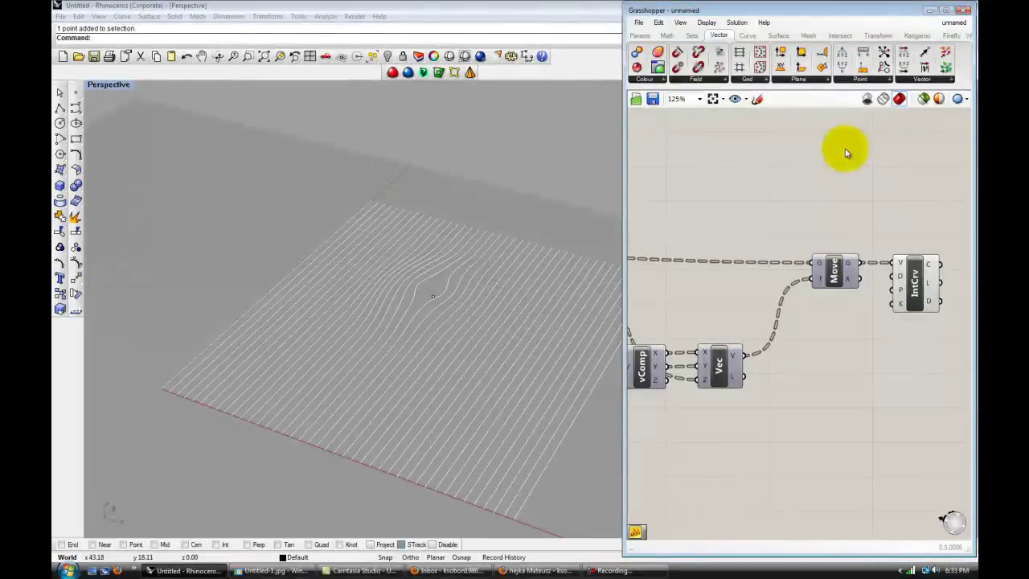
- Add a second Vector XYZ component above the existing one
click(922, 79)
drag(928, 103, 770, 183)
scroll(770, 267, down, 1)
right_drag(768, 269, 804, 288)
drag(812, 212, 774, 216)
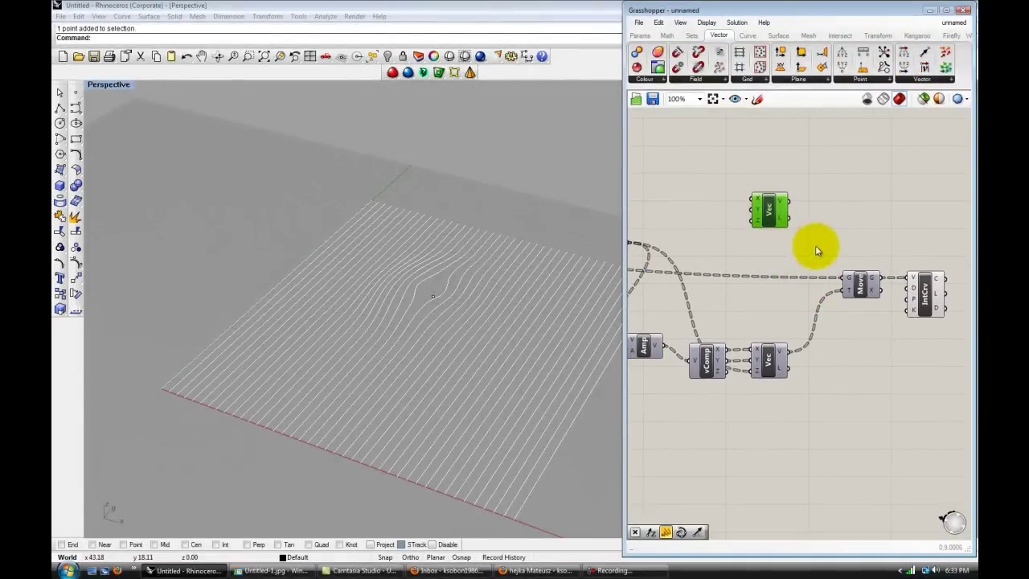
- Connect the vector decomposition's X and Y outputs to the new Vector XYZ's X and Y inputs, leaving Z unconnected
scroll(727, 376, up, 1)
drag(726, 377, 760, 191)
drag(729, 391, 758, 203)
drag(779, 211, 798, 210)
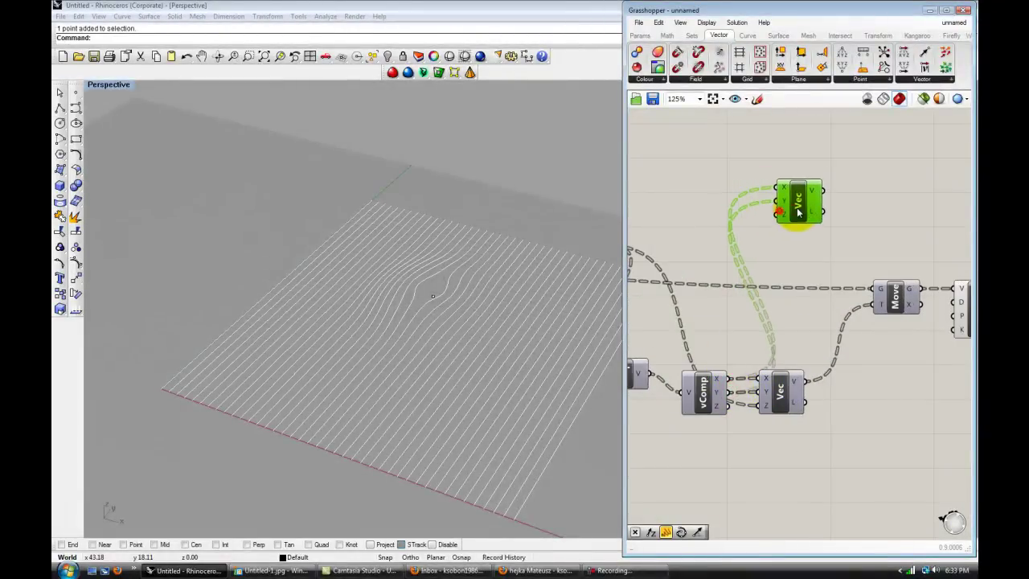
- Duplicate the Move and Interpolate components together above the originals
scroll(803, 248, down, 1)
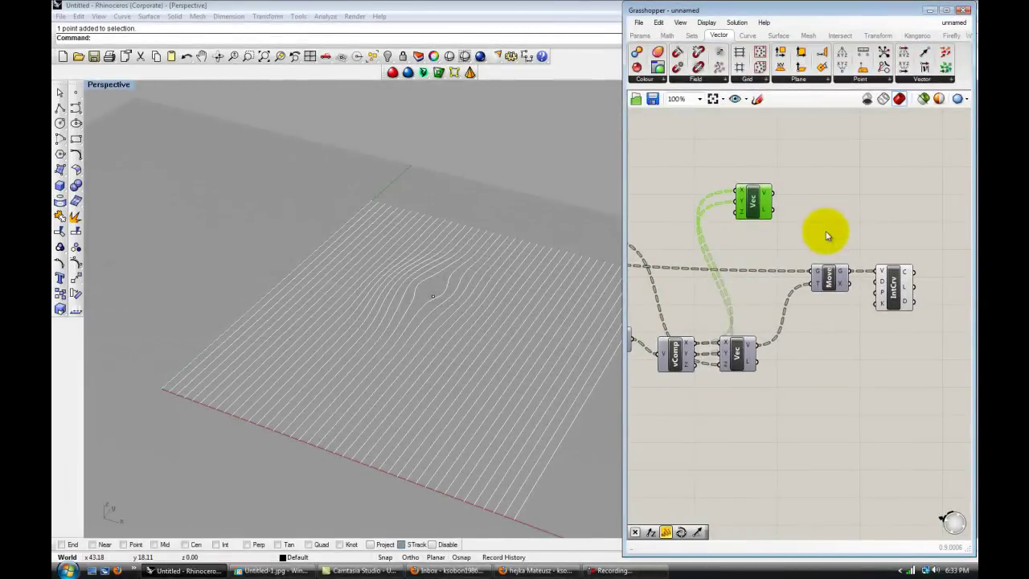
drag(827, 234, 918, 362)
alt+drag(819, 299, 815, 230)
click(809, 158)
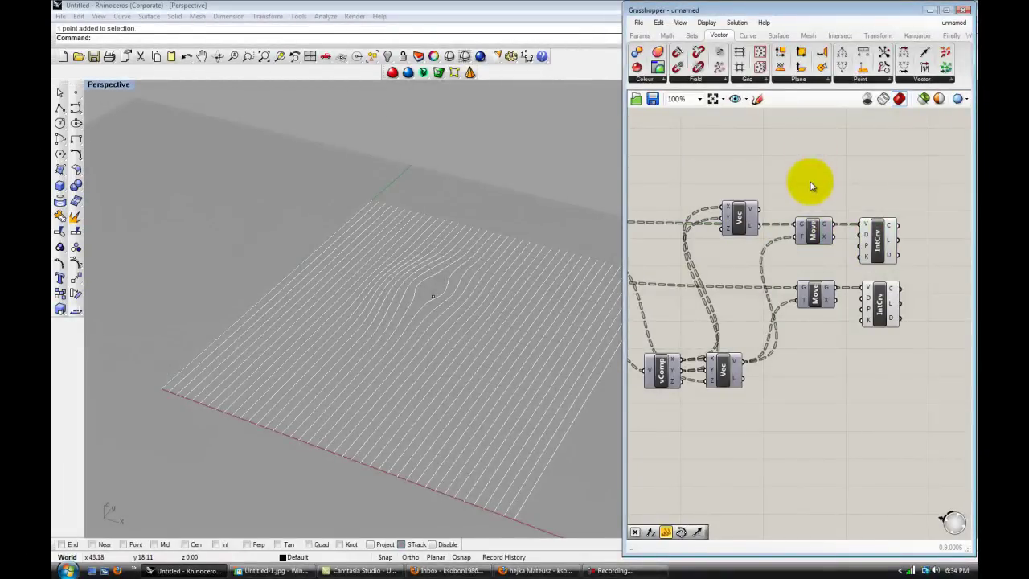
- Connect the new Vector XYZ's V output to the duplicated Move's T input, replacing its existing translation wire
drag(776, 220, 805, 210)
click(811, 233)
scroll(811, 233, down, 2)
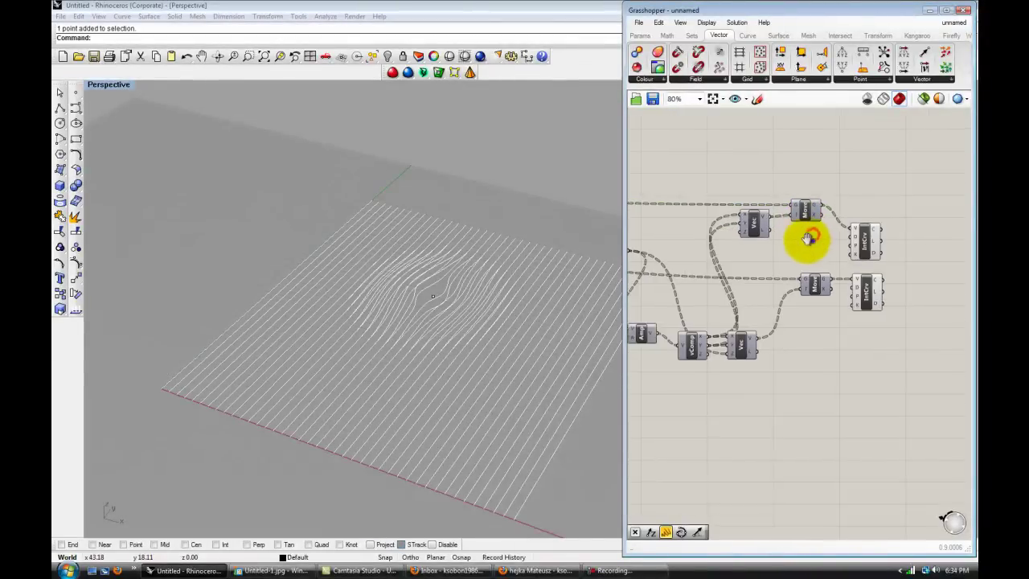
- Align the duplicated Interpolate component directly above the original Interpolate component
right_drag(454, 333, 502, 324)
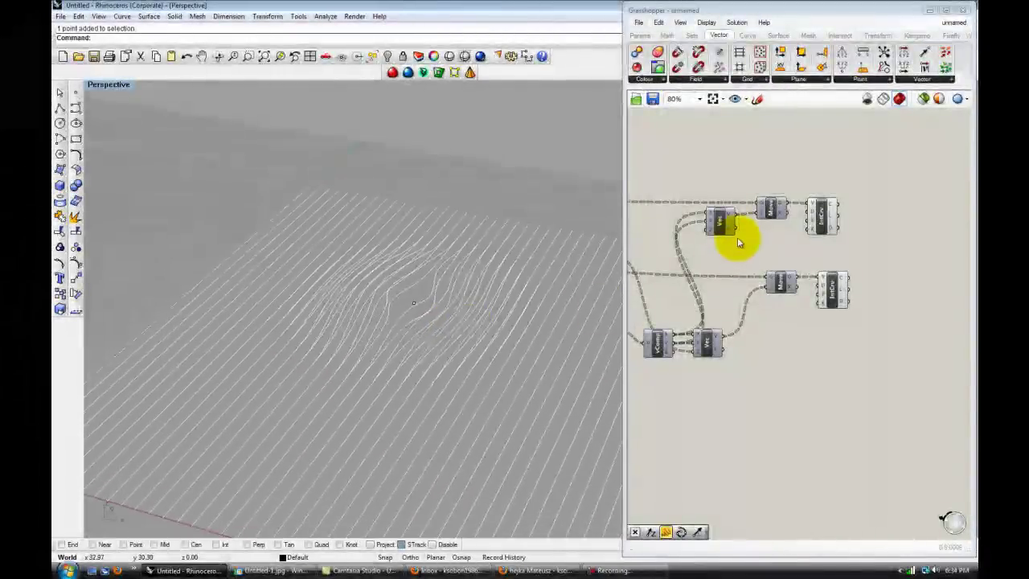
scroll(707, 234, up, 3)
scroll(803, 252, down, 1)
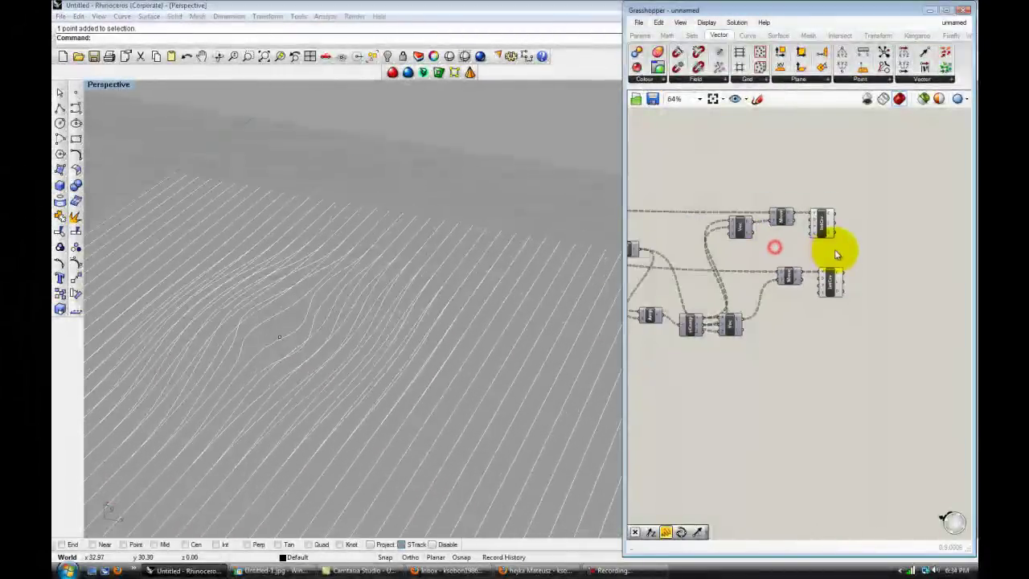
click(836, 241)
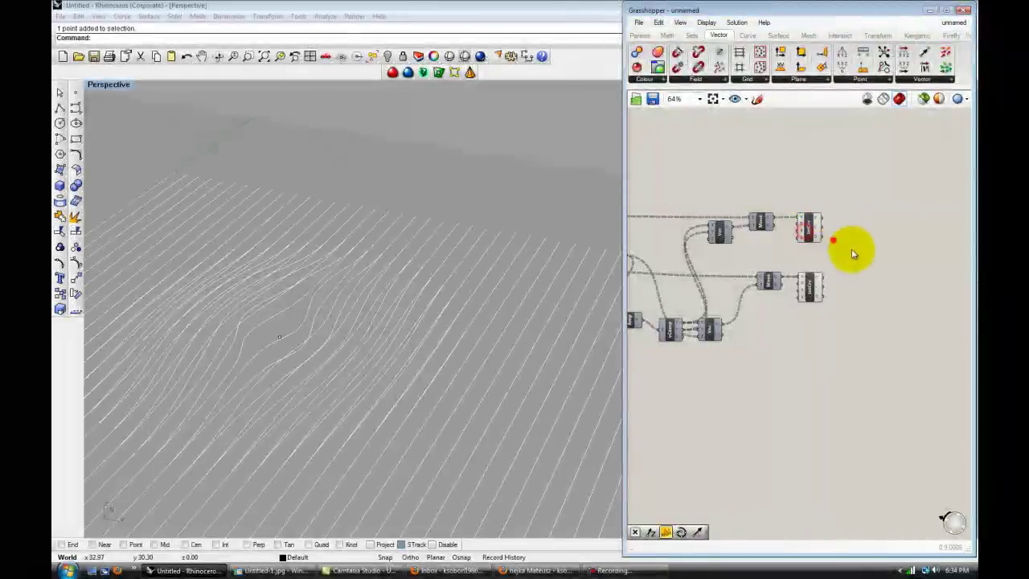
- Search for "off" and add the Offset component with S, D and T inputs beyond the duplicated Interpolate component
right_drag(863, 260, 733, 266)
scroll(732, 266, up, 1)
right_drag(731, 264, 773, 266)
double_click(813, 241)
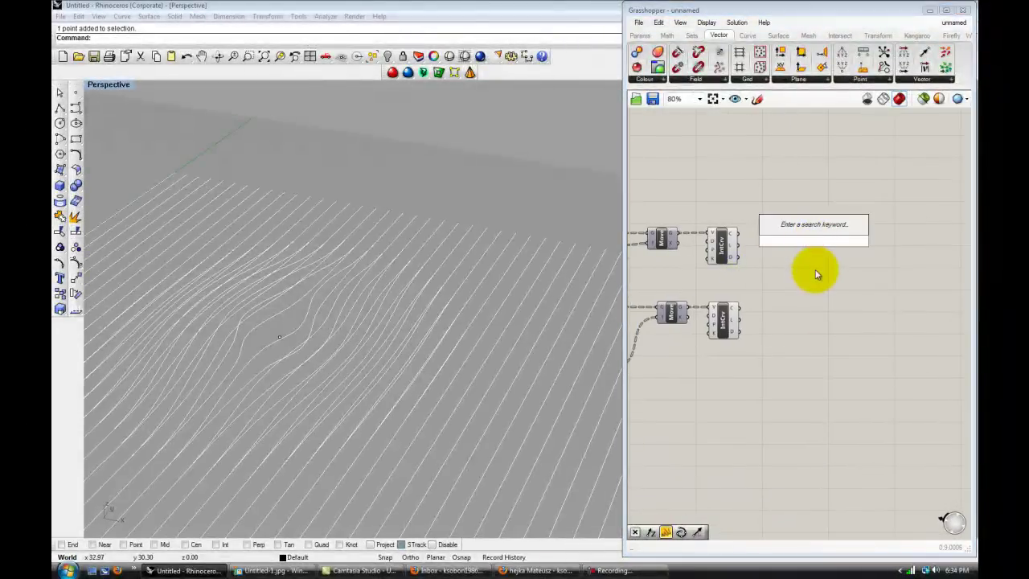
text(ooff)
key(BackSpace)
key(BackSpace)
key(BackSpace)
text(ff)
key(Up)
key(Down)
key(Return)
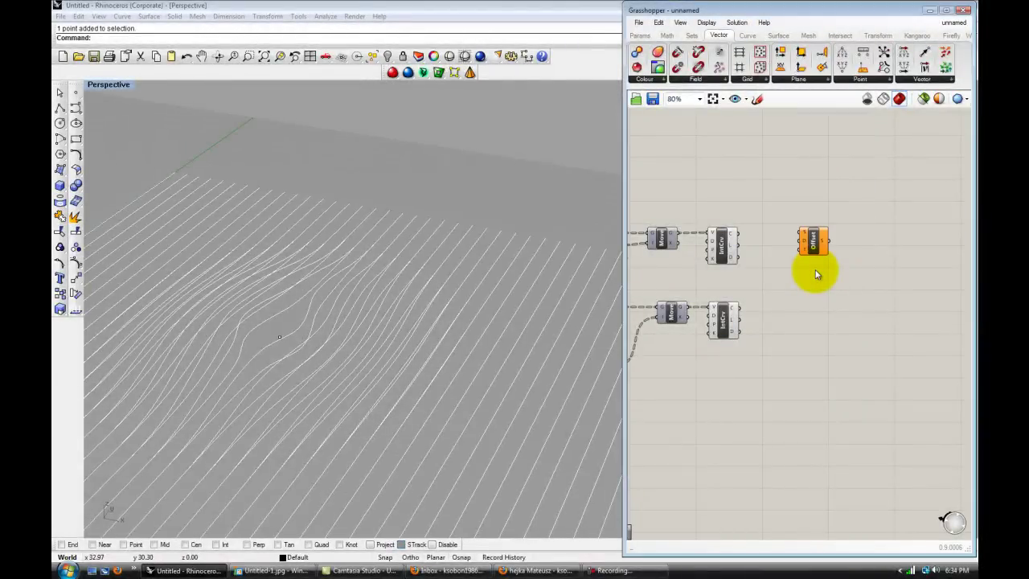
scroll(815, 272, up, 2)
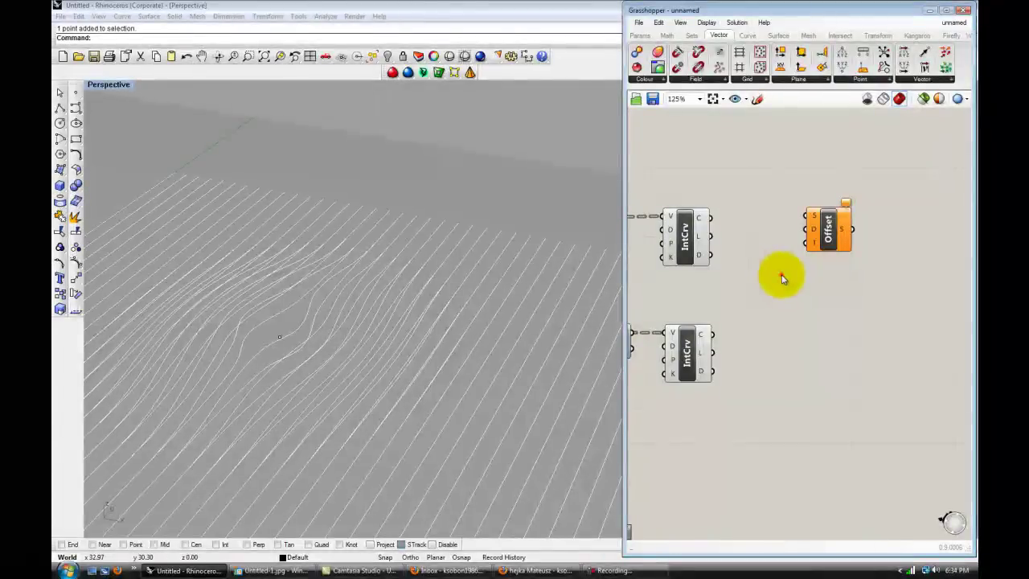
- Add a number slider set to 2 and a YZ Plane component between the two Interpolate components
click(781, 275)
drag(829, 237, 812, 223)
click(810, 266)
right_drag(792, 276, 829, 281)
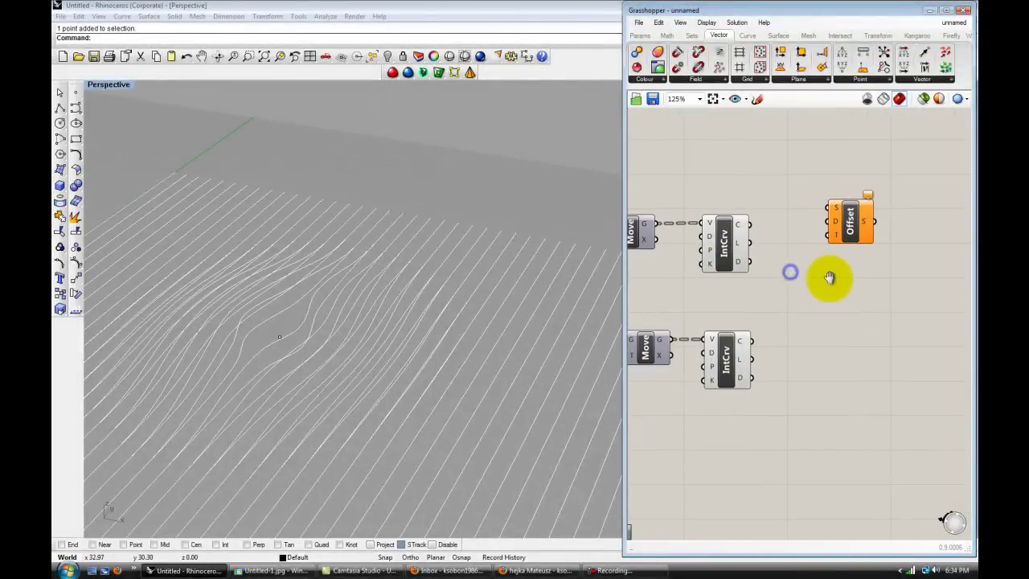
double_click(799, 279)
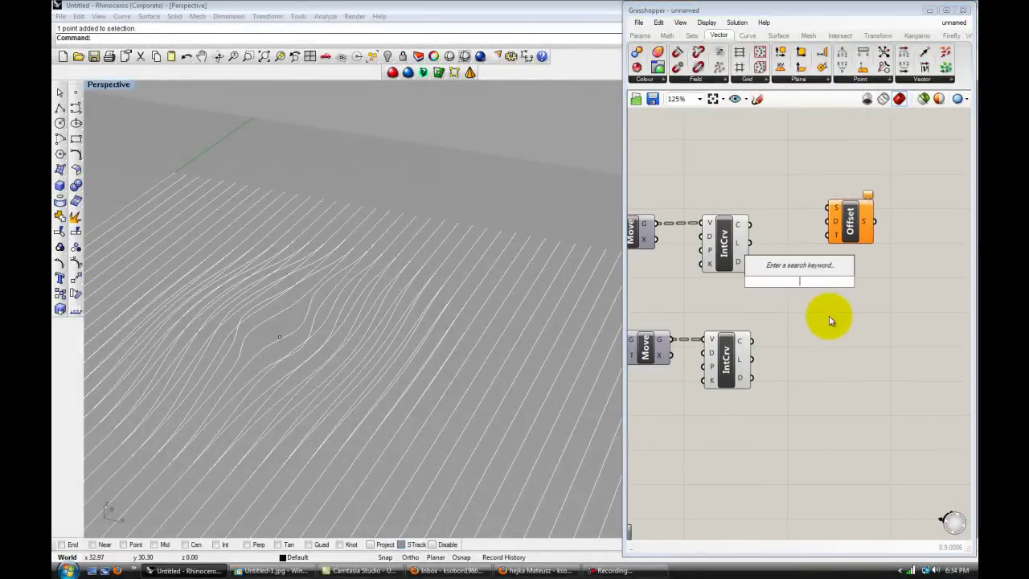
text(2)
key(Return)
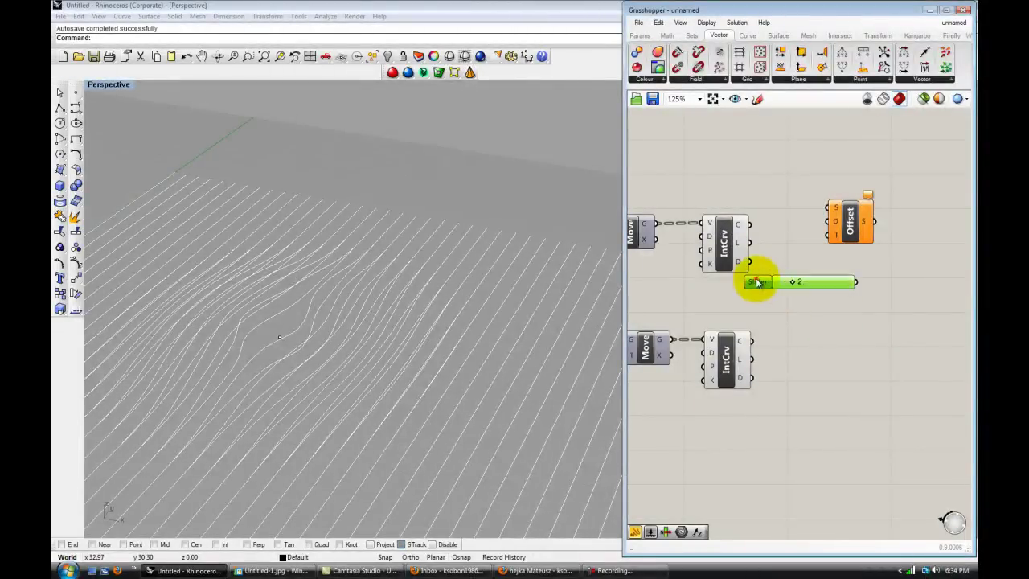
drag(756, 282, 670, 290)
click(858, 321)
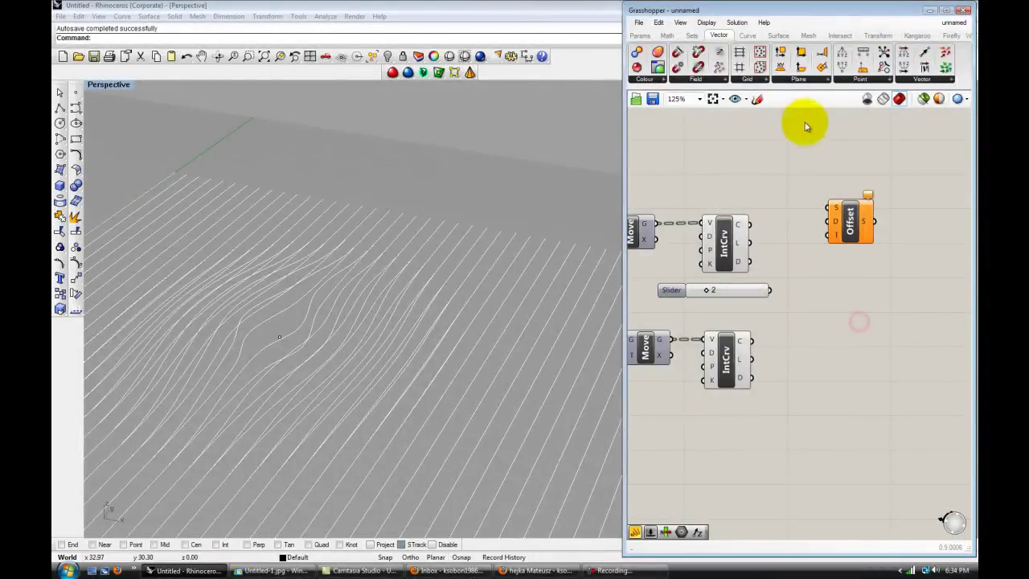
click(803, 80)
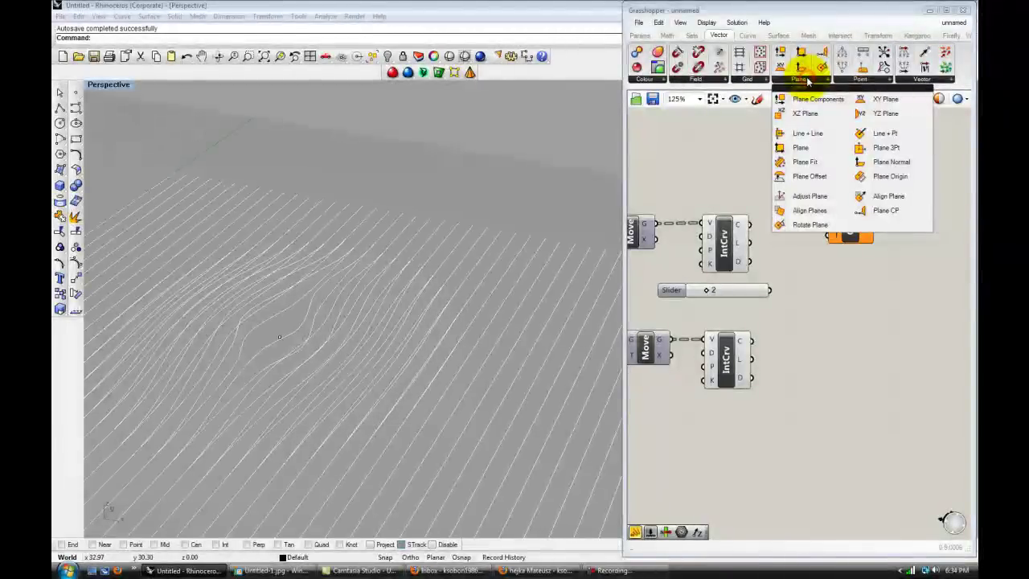
drag(880, 99, 828, 235)
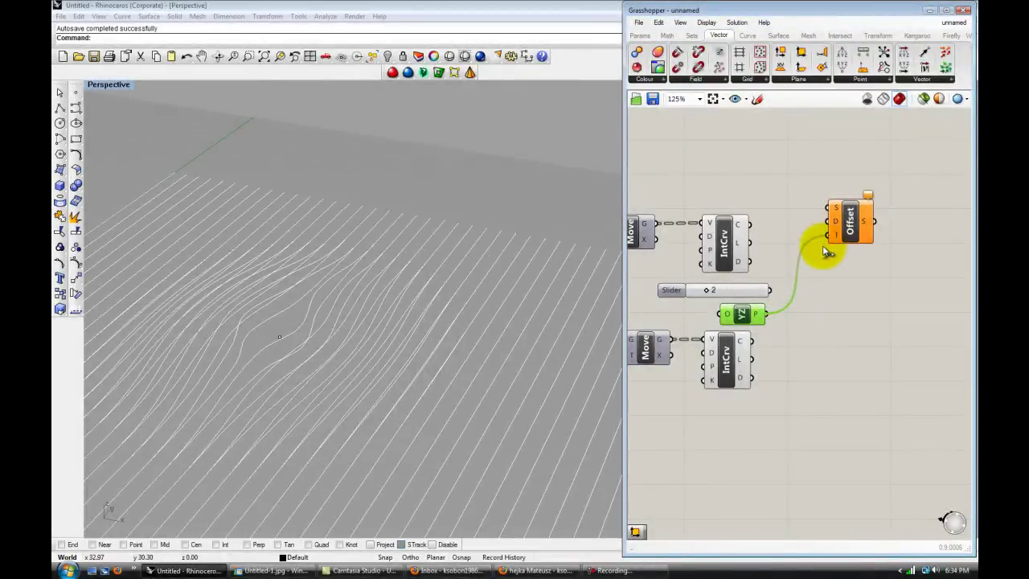
- Try to feed the slider and the YZ plane into the surface Offset component's S, D and T inputs
drag(772, 291, 828, 222)
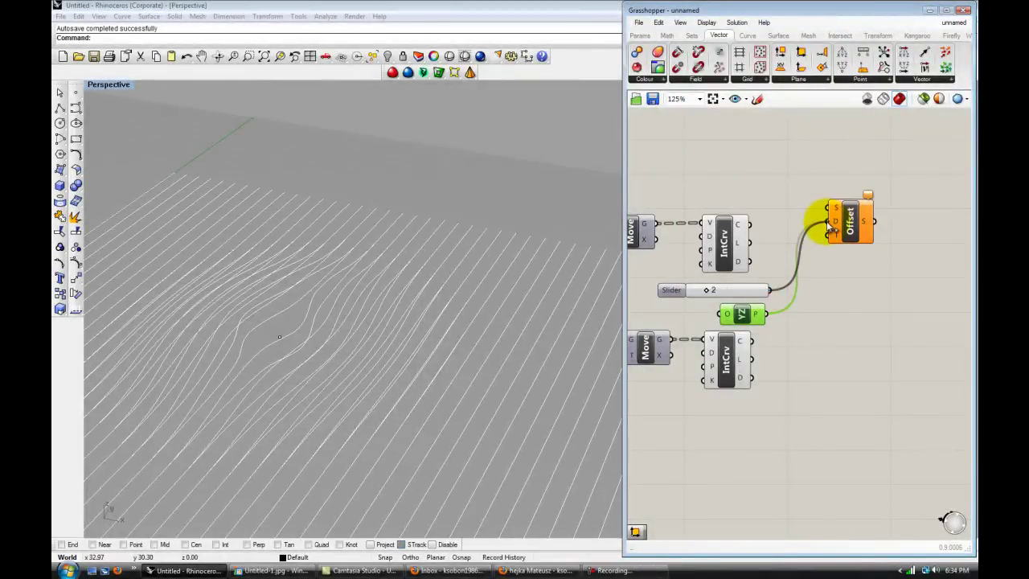
drag(769, 313, 831, 210)
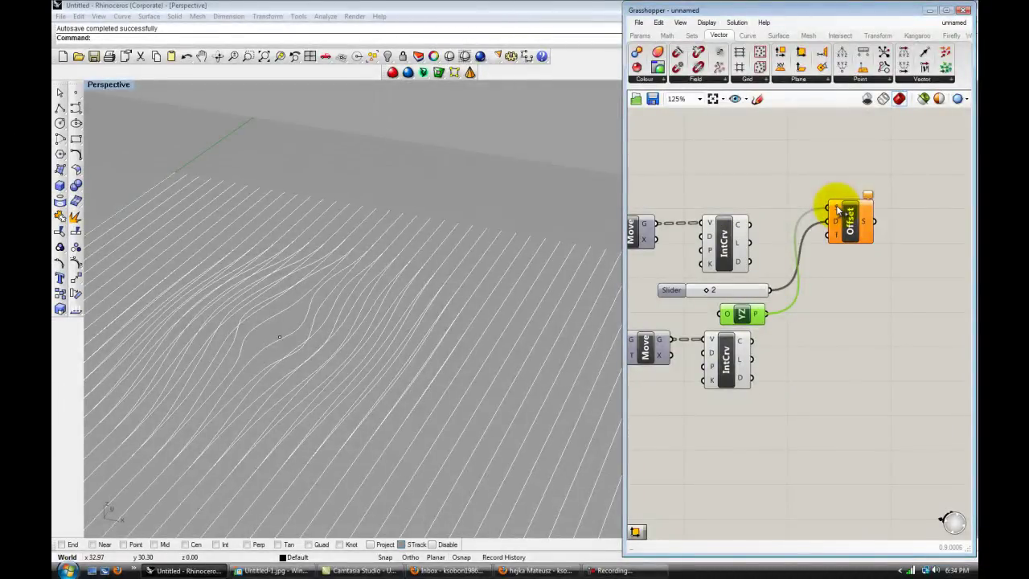
drag(838, 209, 837, 236)
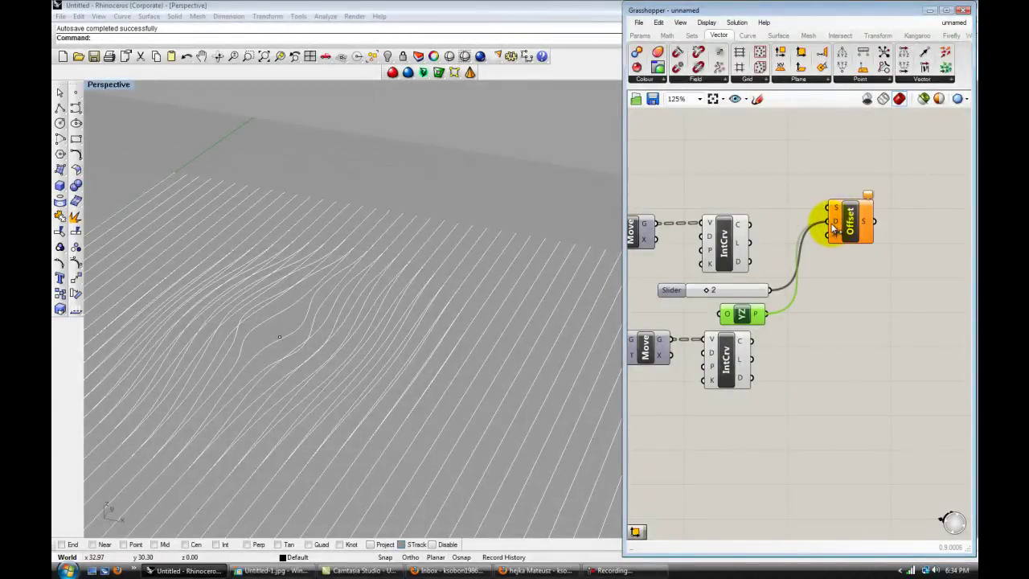
drag(769, 289, 828, 209)
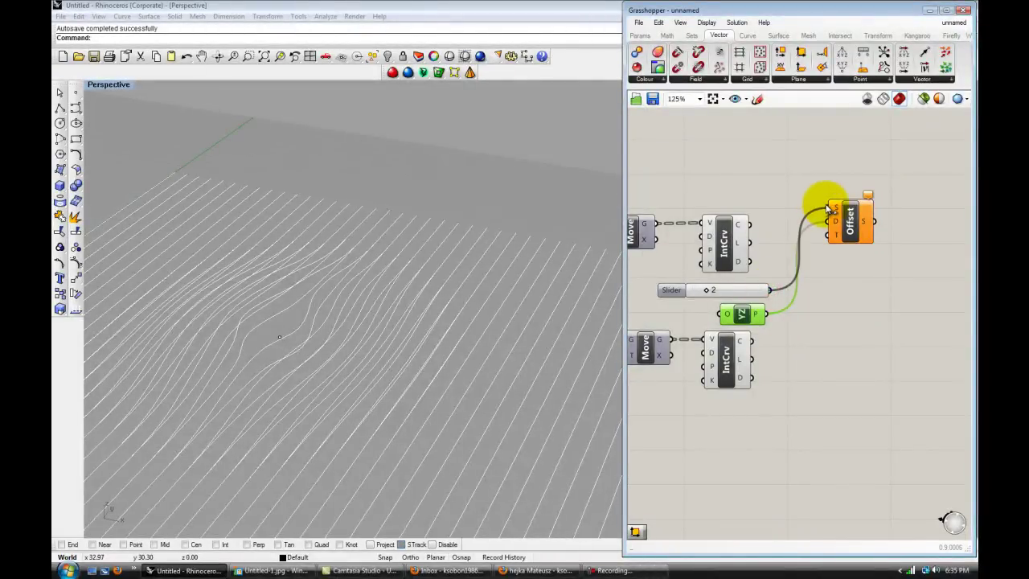
drag(826, 209, 844, 228)
click(872, 303)
click(844, 258)
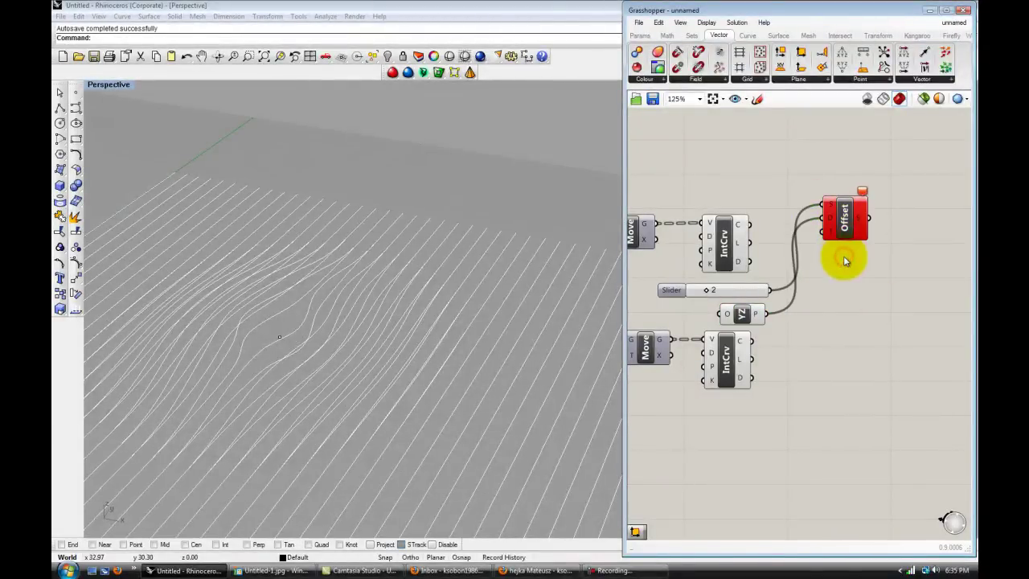
- Replace the surface Offset component with the curve Offset component, placed level with the upper Interpolate component
click(843, 221)
key(Delete)
double_click(823, 258)
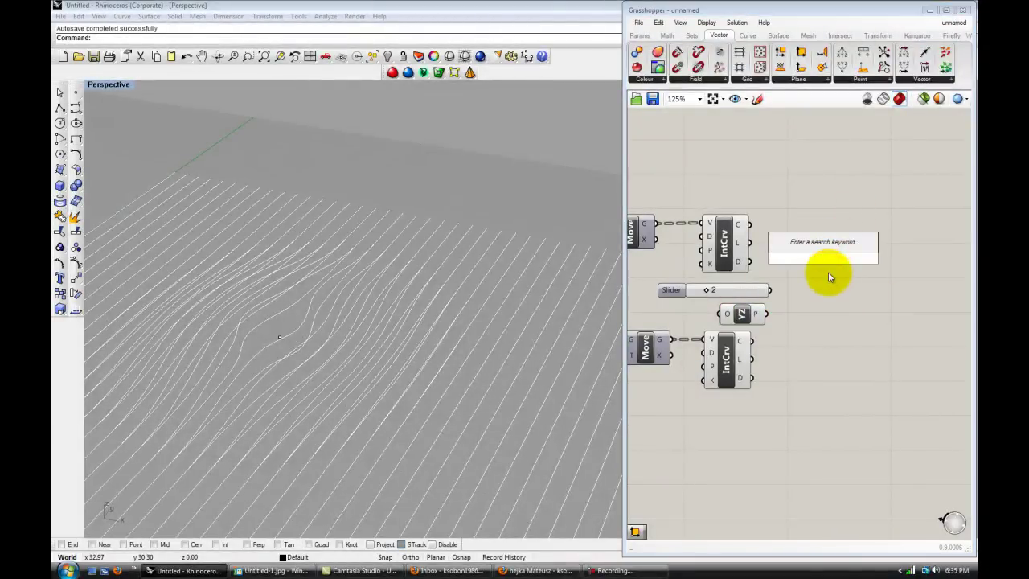
text(offset)
key(Return)
drag(830, 277, 836, 256)
- Connect the upper Interpolate's C output, the slider and the YZ plane to the curve Offset's C, D and P inputs
drag(749, 226, 824, 250)
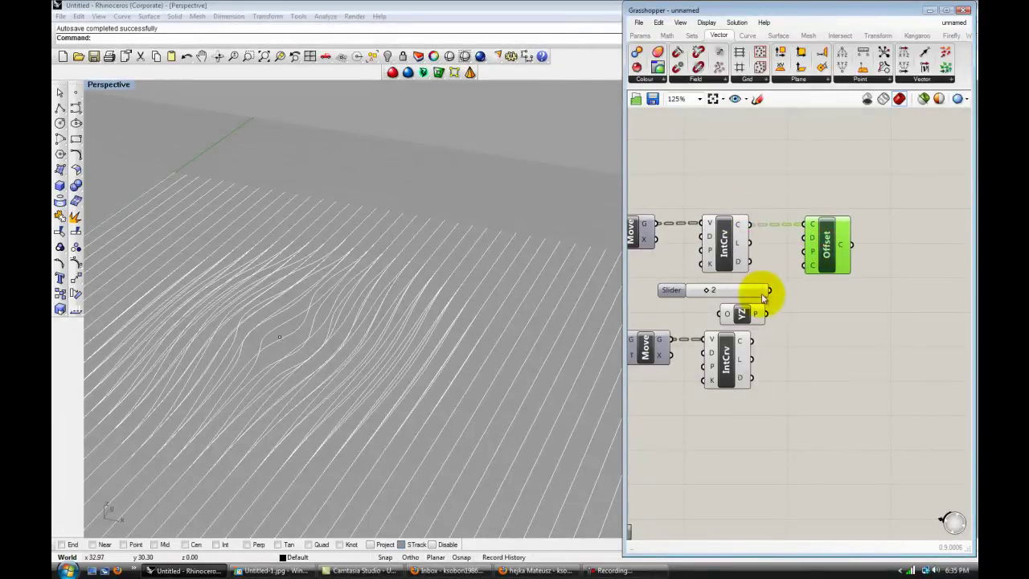
drag(770, 290, 812, 251)
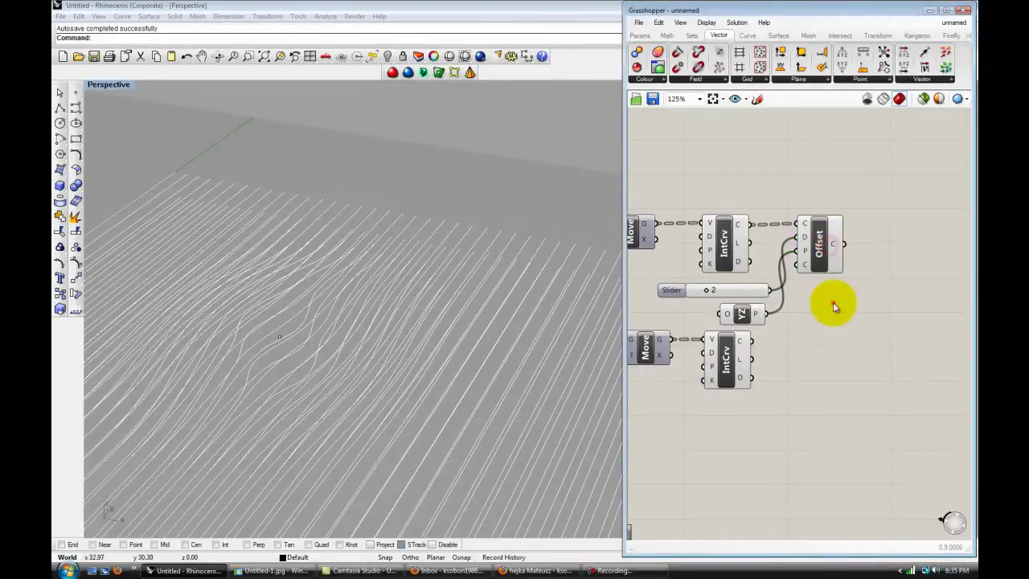
scroll(835, 322, down, 1)
right_drag(399, 301, 570, 349)
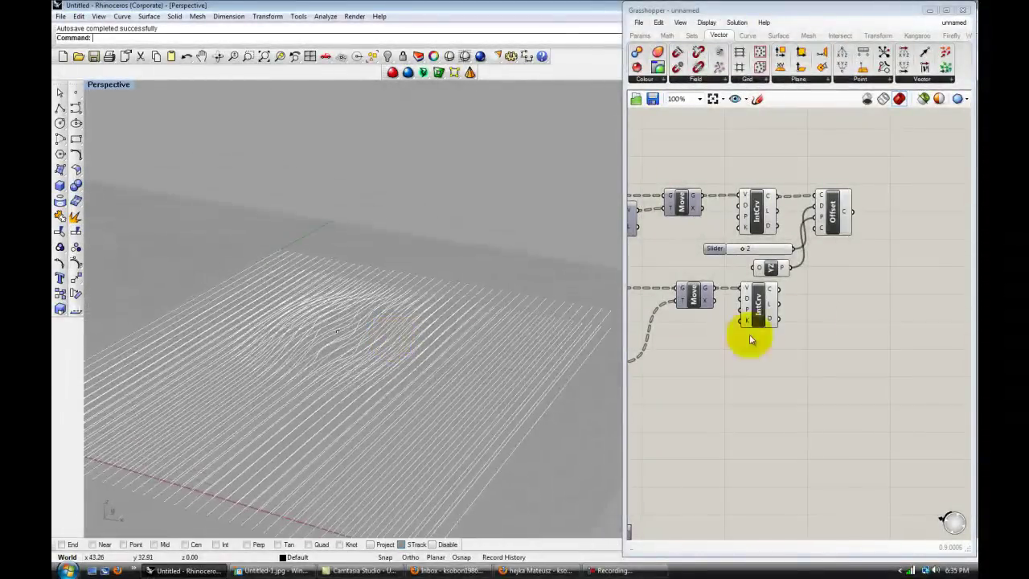
- Add an End Points component beyond the Offset component and duplicate it directly below
right_drag(870, 280, 764, 278)
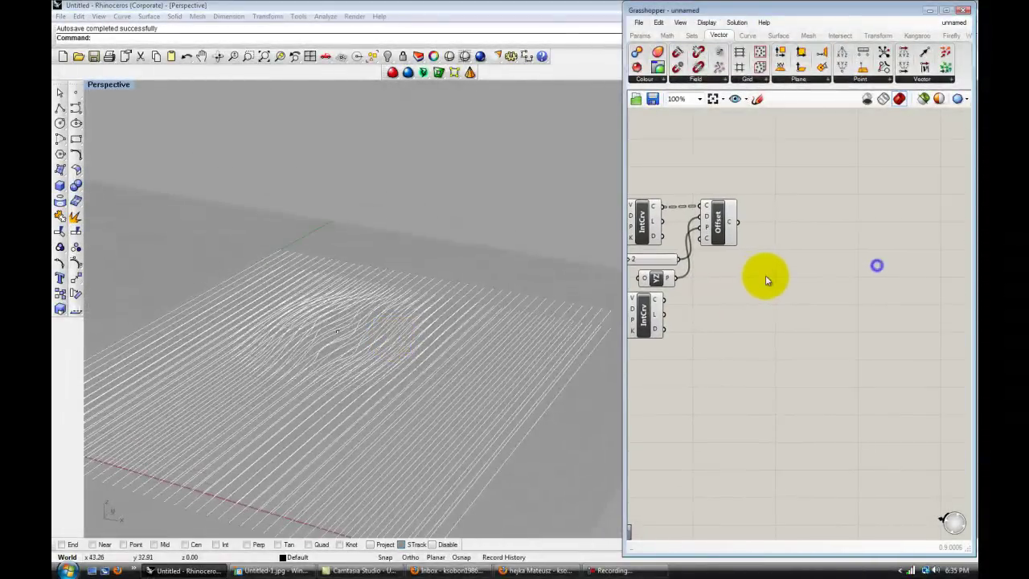
click(817, 250)
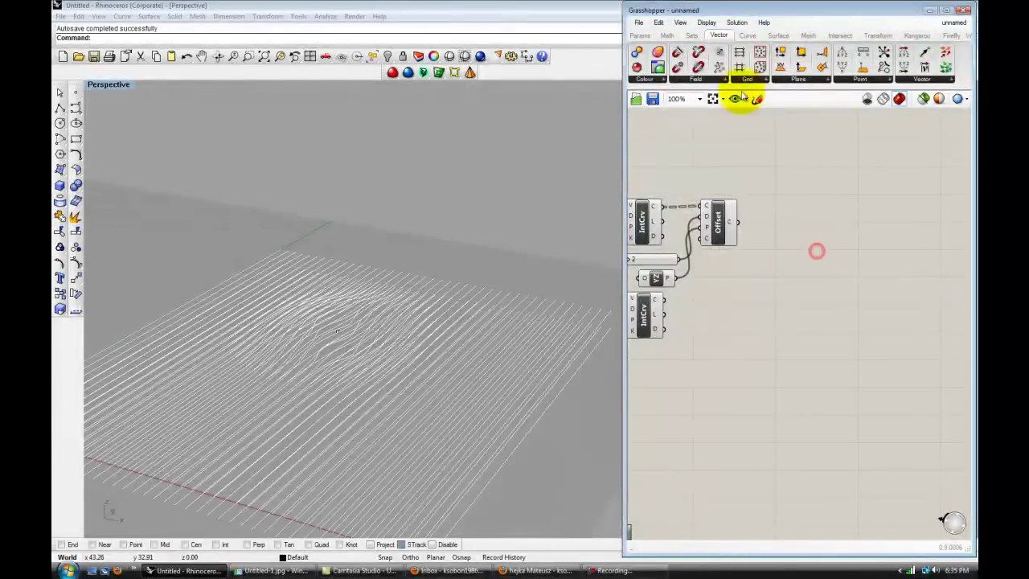
click(747, 36)
click(705, 80)
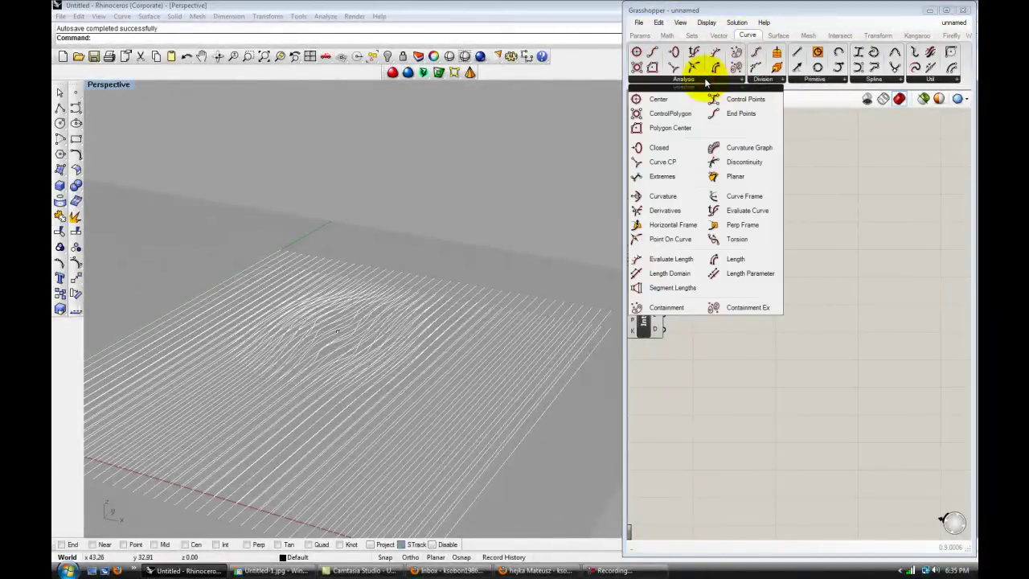
drag(739, 113, 795, 229)
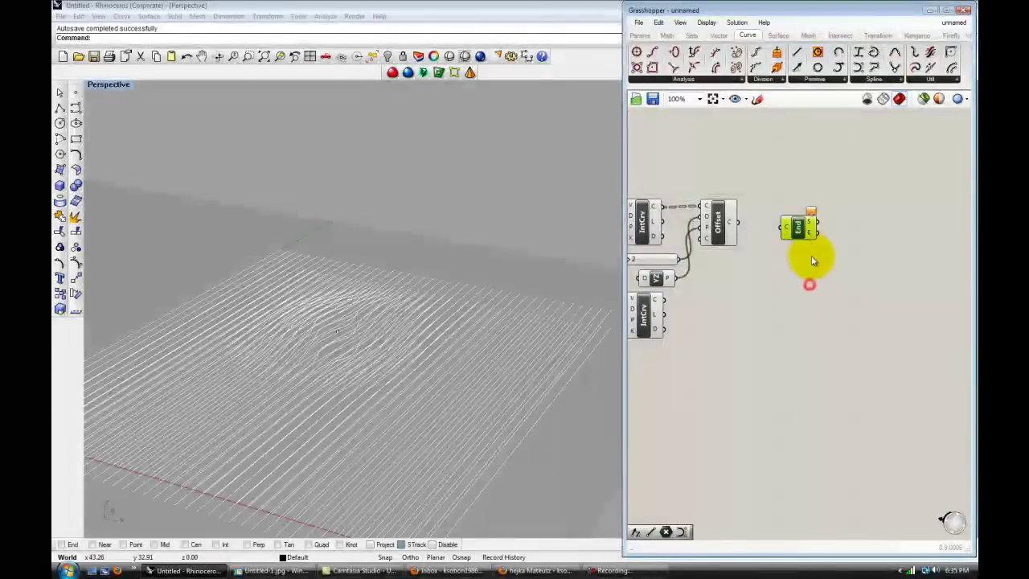
key(ctrl+c)
key(ctrl+v)
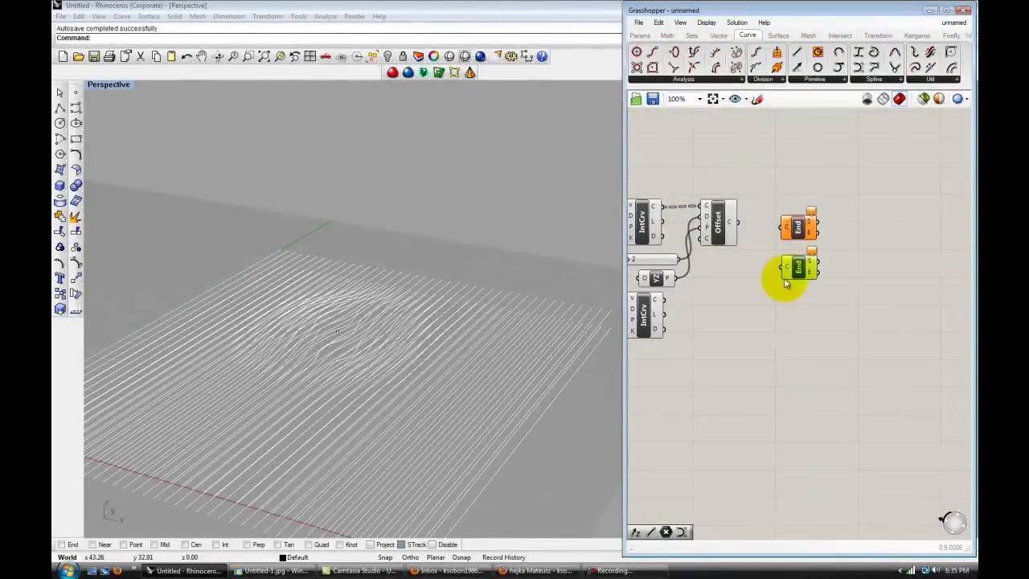
- Connect the Offset's C output to the upper End Points component and the lower Interpolate's C output to the lower one
click(772, 277)
scroll(759, 245, up, 1)
drag(732, 212, 787, 223)
scroll(747, 296, down, 2)
right_drag(743, 305, 758, 292)
scroll(679, 304, up, 2)
drag(679, 303, 852, 248)
drag(865, 249, 868, 270)
click(880, 324)
- Add a Line component and connect the upper and lower End Points' S outputs to its A and B inputs
scroll(819, 333, up, 2)
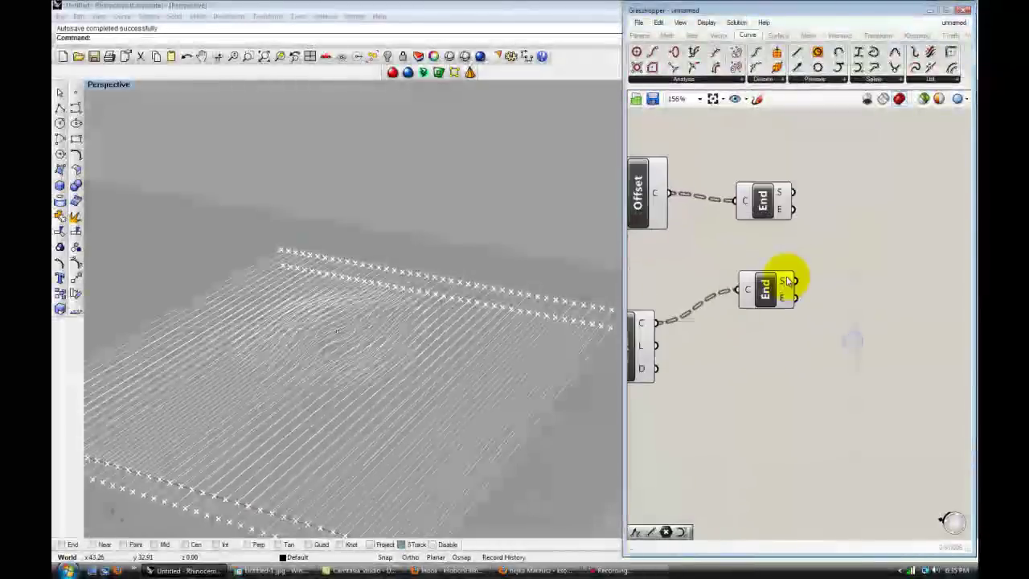
click(481, 341)
scroll(481, 341, down, 3)
right_drag(452, 370, 602, 360)
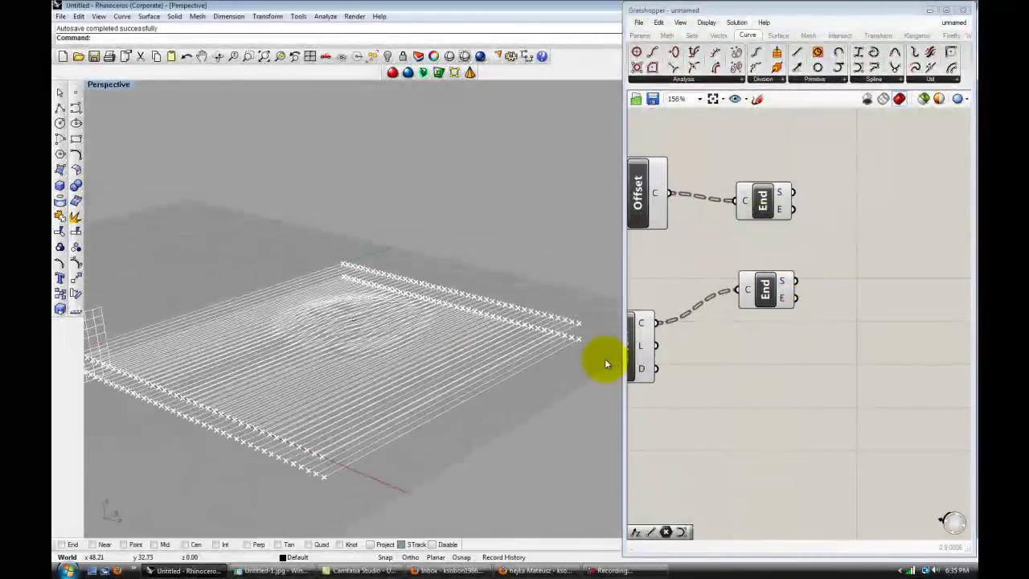
click(834, 243)
scroll(785, 260, down, 1)
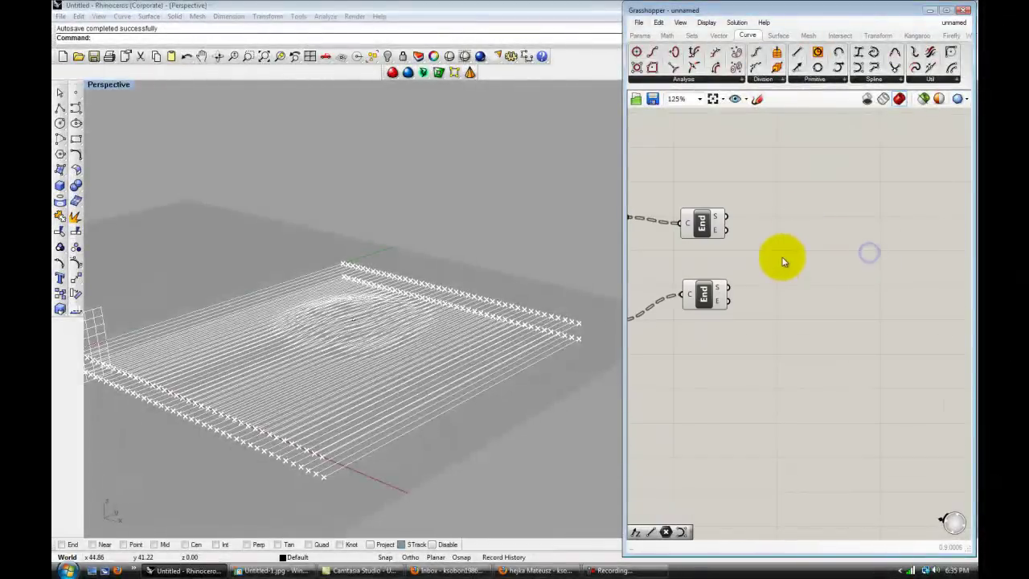
drag(797, 53, 780, 256)
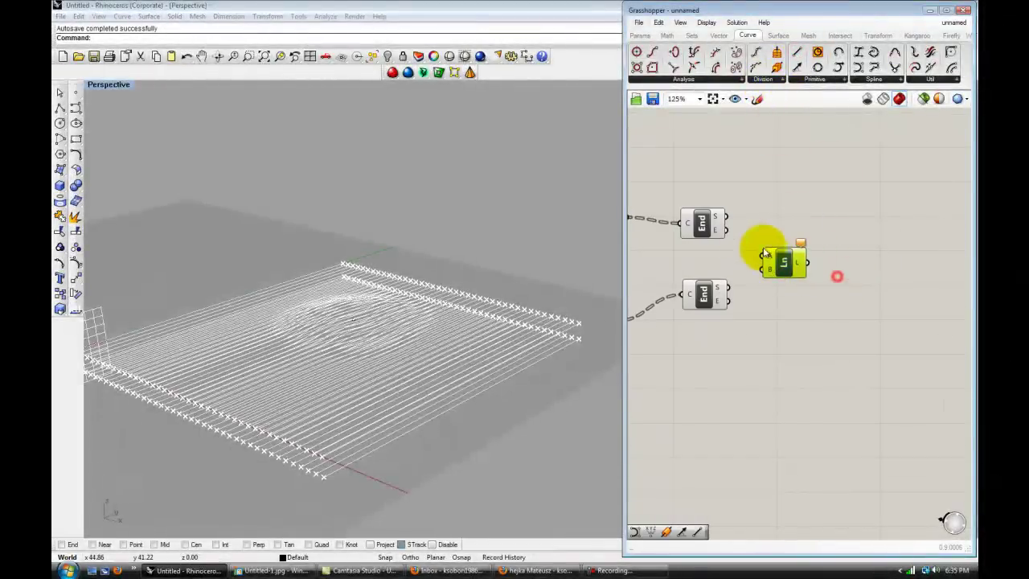
drag(727, 216, 763, 257)
drag(728, 286, 763, 268)
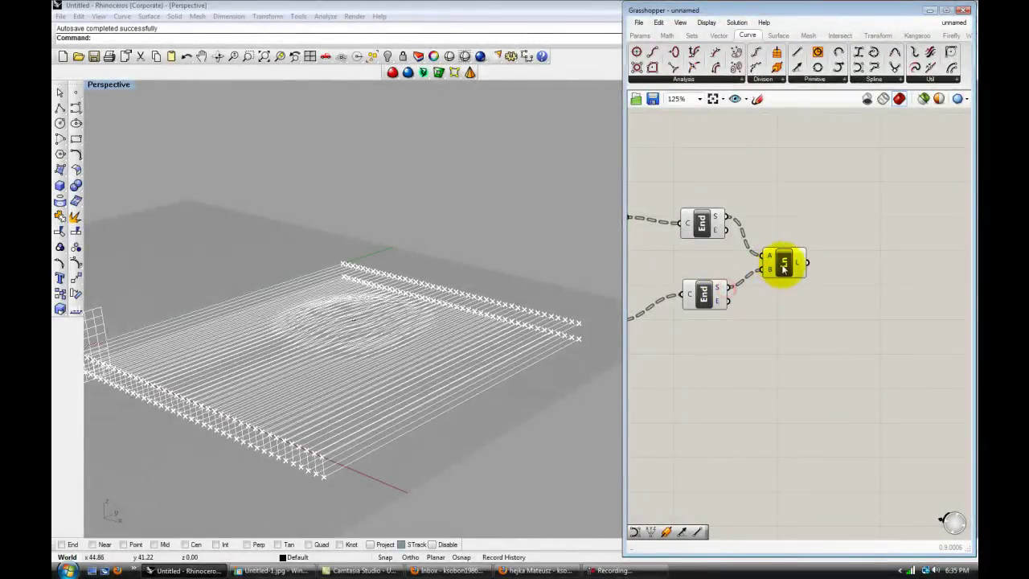
click(283, 424)
click(812, 308)
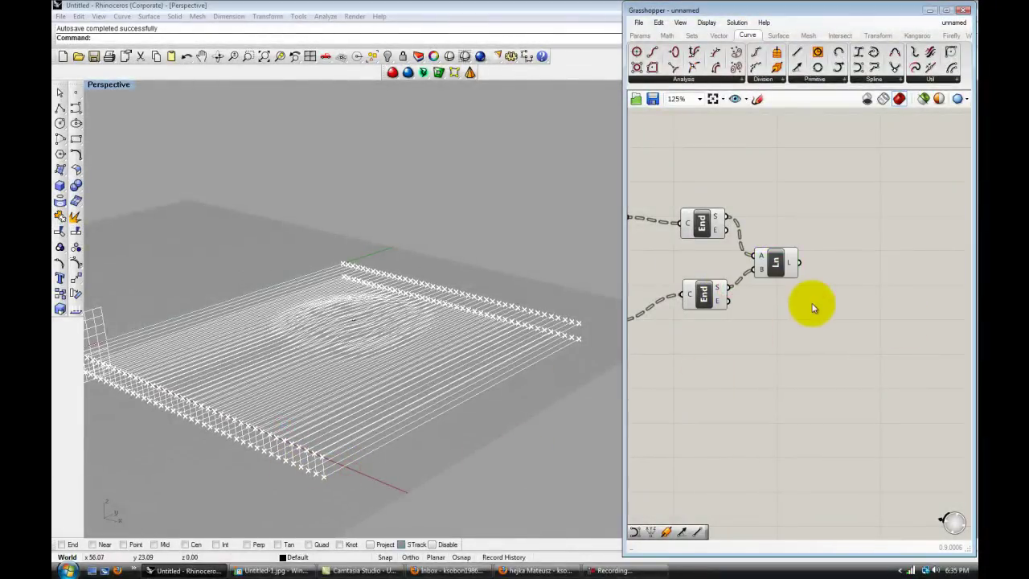
- Add a single Sweep2 component with R1, R2, S and H inputs beyond the Line component
scroll(811, 308, down, 1)
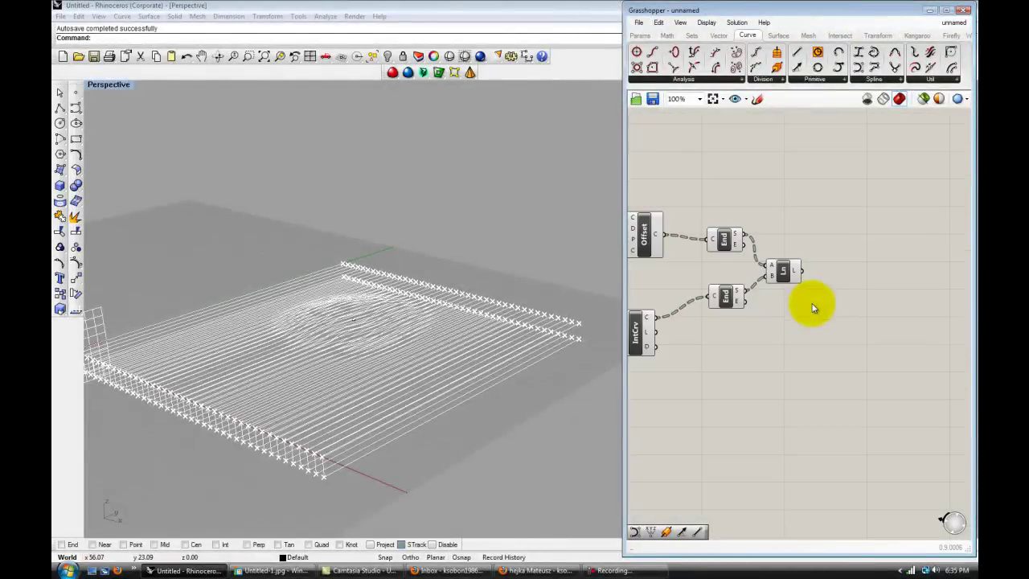
double_click(813, 298)
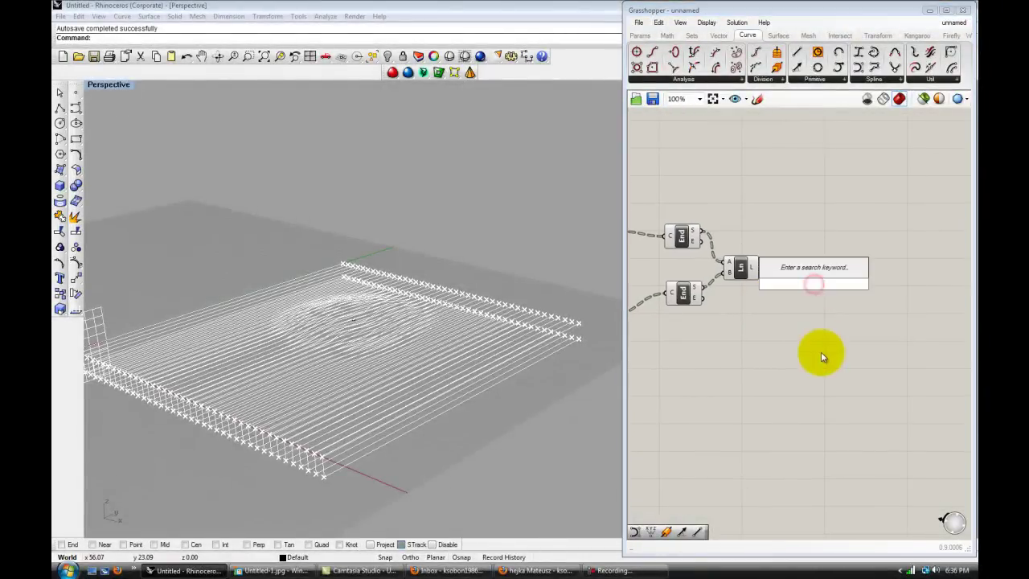
text(swee)
key(Return)
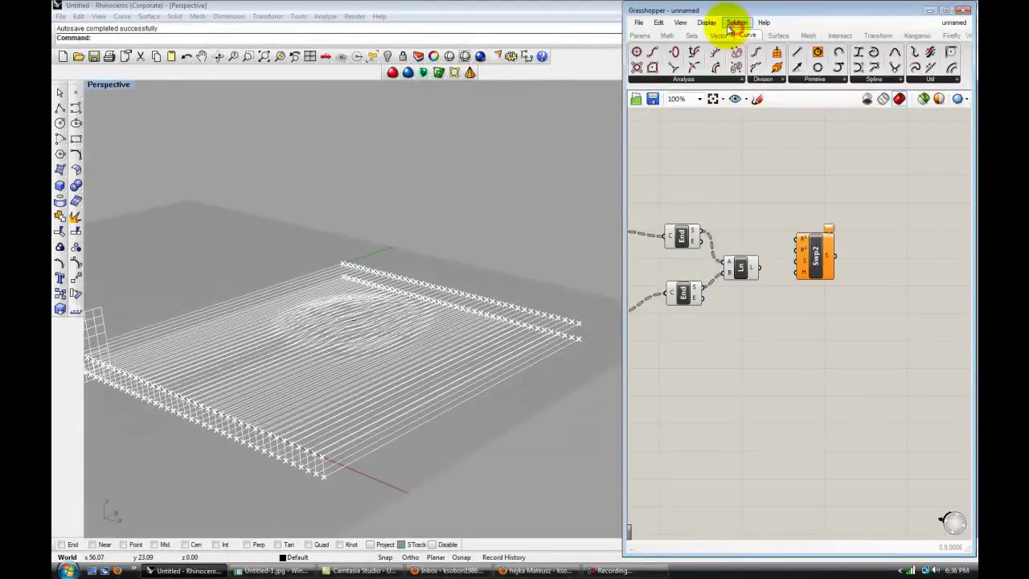
click(777, 35)
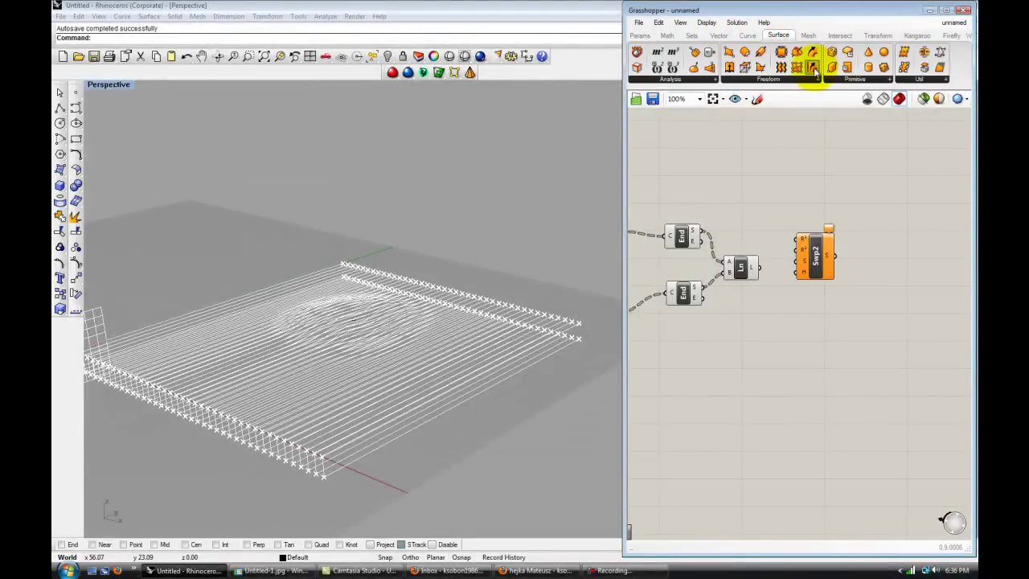
drag(813, 70, 816, 329)
key(Delete)
scroll(791, 250, up, 1)
drag(820, 254, 816, 280)
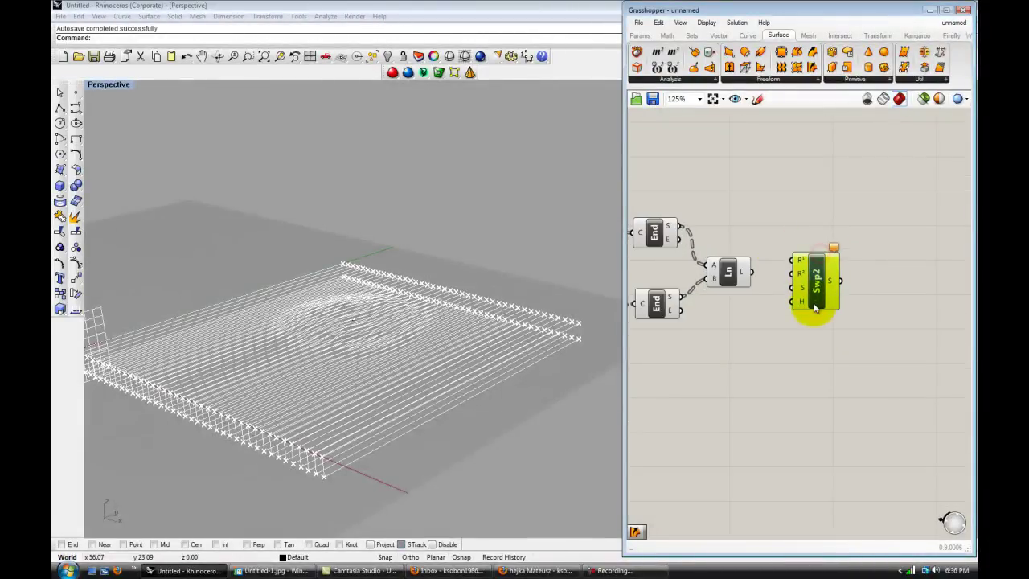
- Connect the Offset's C output to Sweep2's R1 input and the lower Interpolate's C output to its R2 input
right_drag(843, 378, 815, 356)
scroll(815, 356, down, 2)
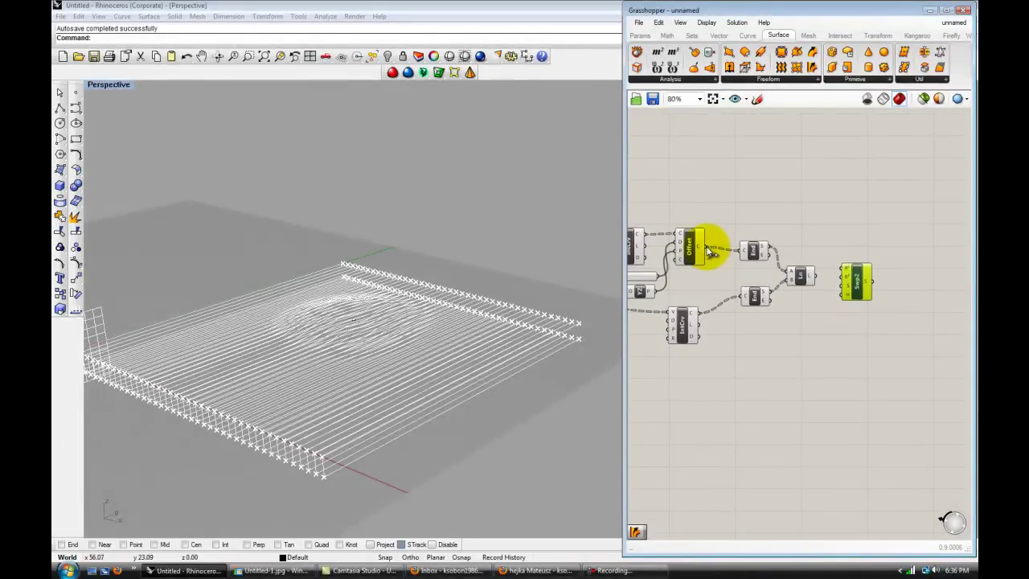
drag(711, 253, 836, 285)
scroll(850, 279, up, 1)
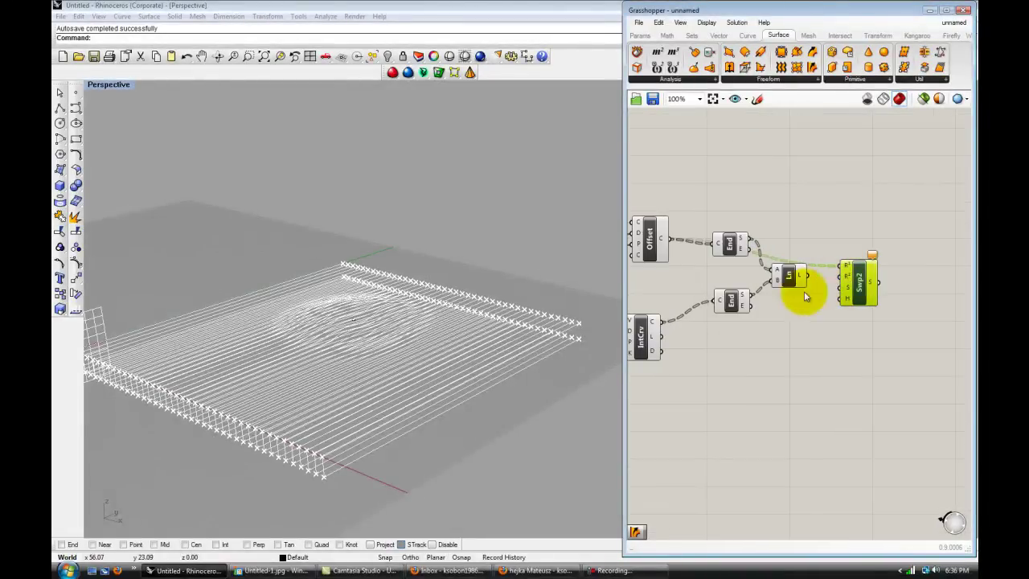
scroll(812, 292, down, 1)
drag(683, 315, 839, 333)
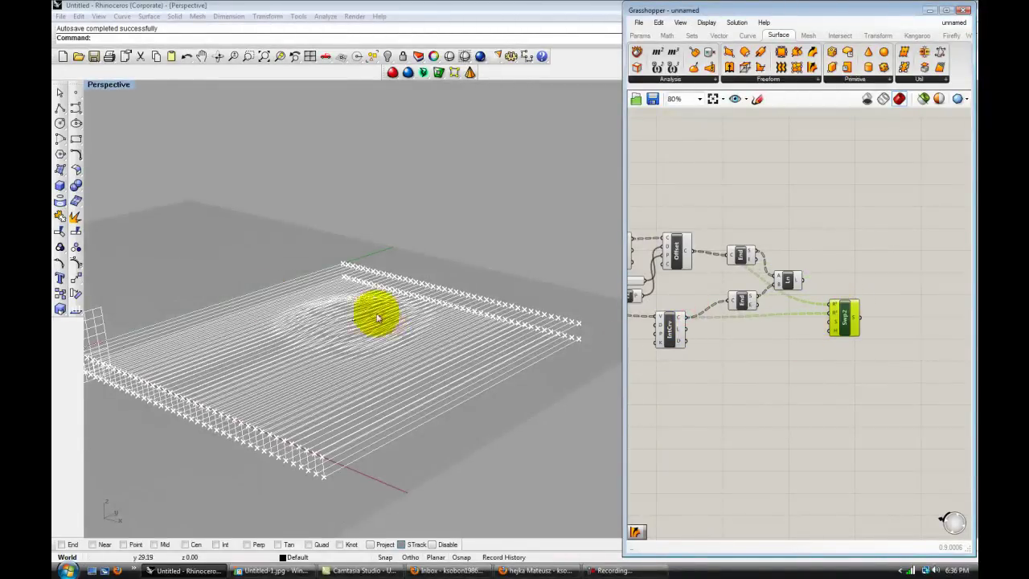
scroll(864, 350, up, 1)
scroll(754, 324, up, 1)
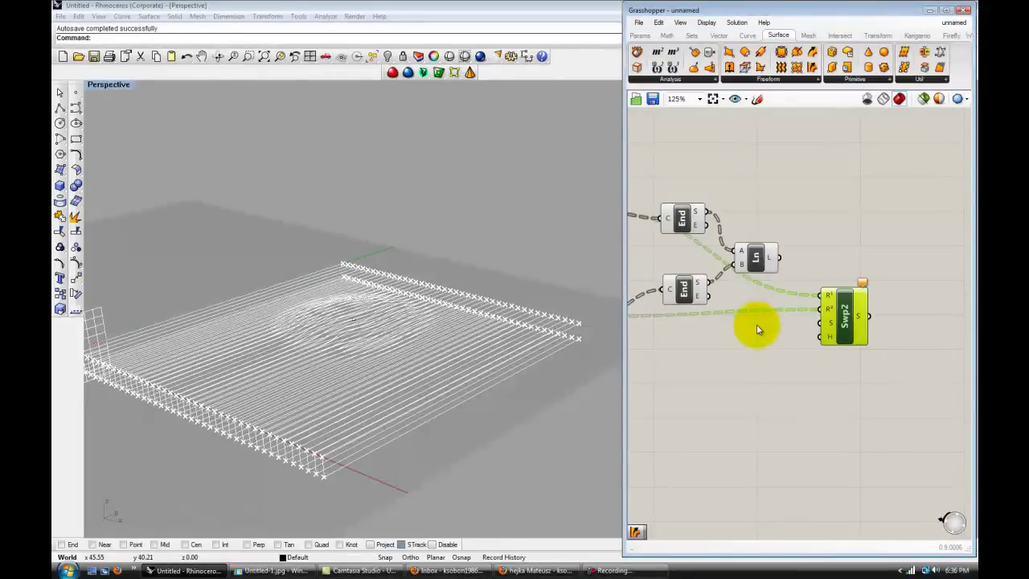
- Connect the Line component's L output to Sweep2's S input
scroll(802, 316, up, 1)
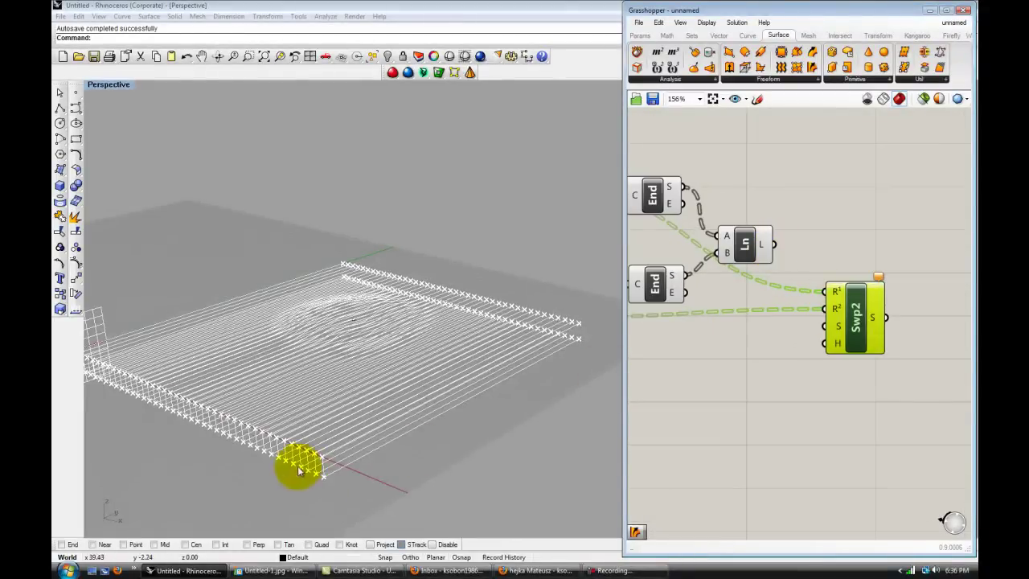
drag(775, 244, 837, 337)
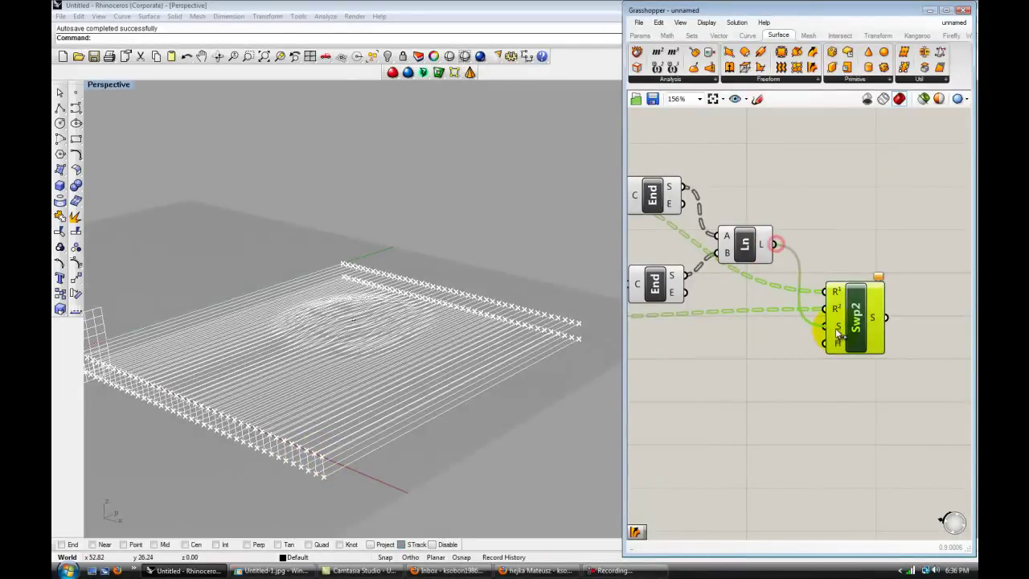
right_drag(413, 361, 434, 436)
right_drag(409, 377, 383, 374)
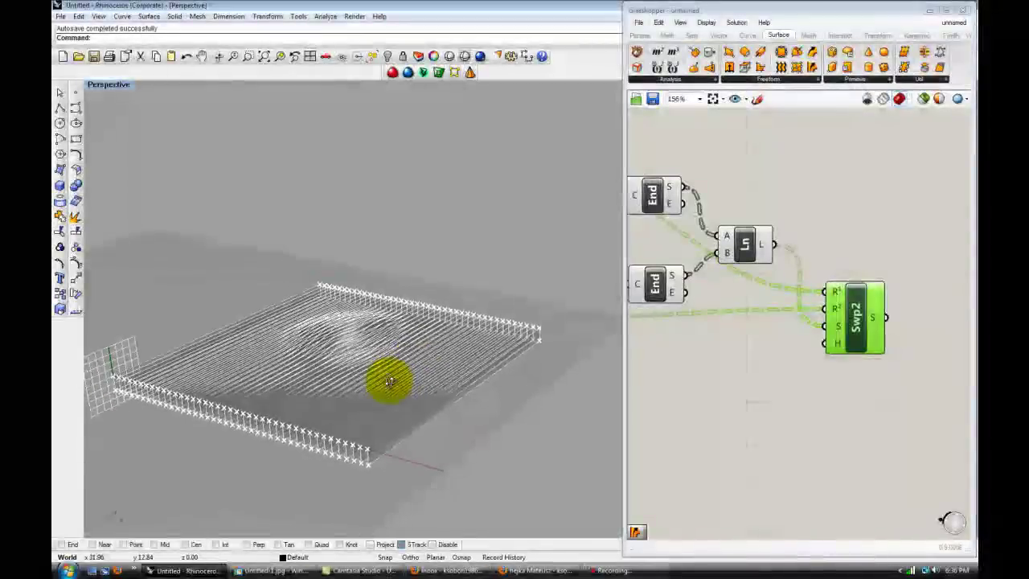
- Turn off the preview of every component in the definition except Sweep2
scroll(796, 378, down, 8)
right_drag(763, 376, 898, 356)
scroll(898, 357, down, 1)
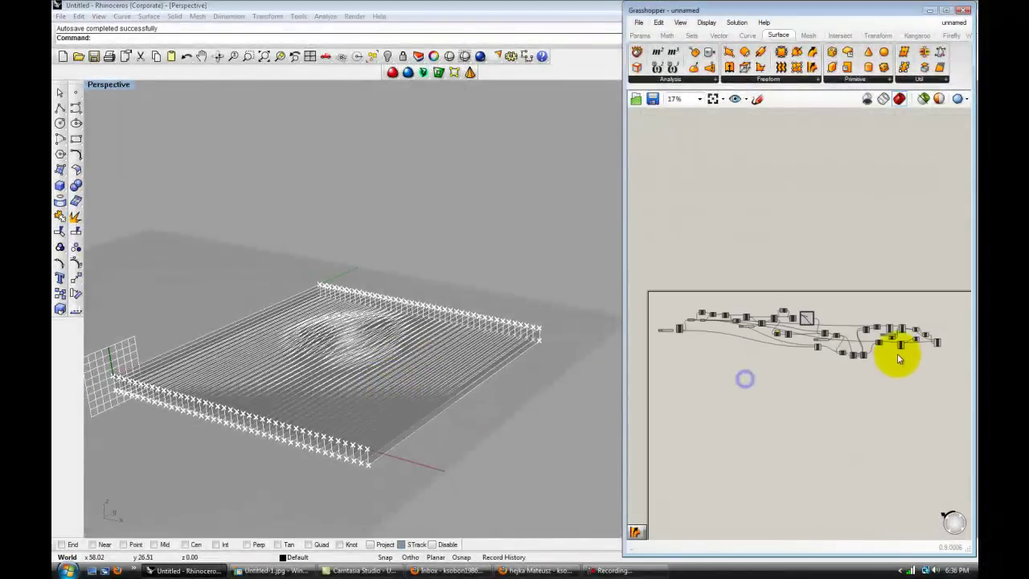
drag(866, 317, 664, 281)
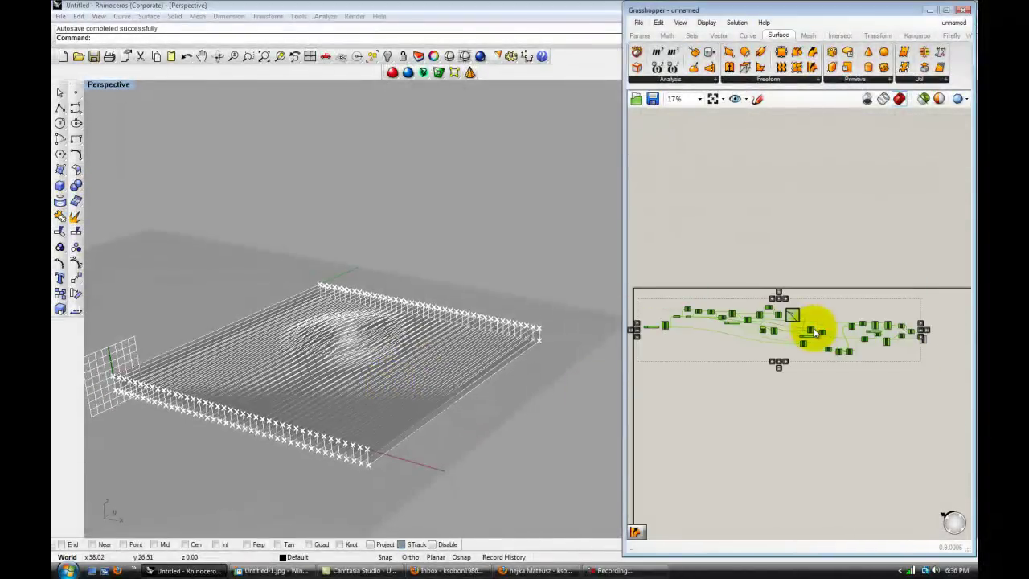
scroll(896, 344, up, 5)
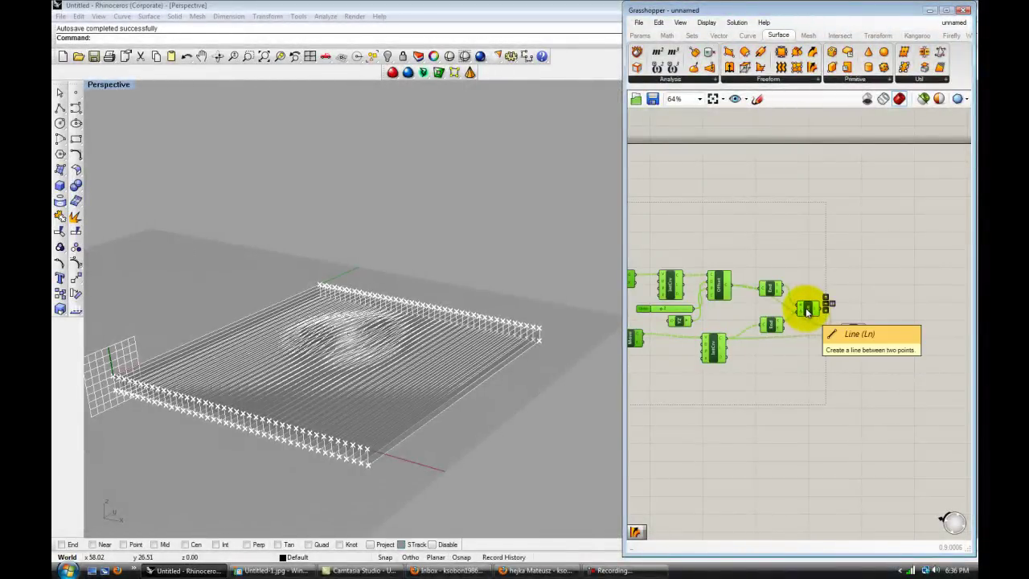
middle_click(807, 311)
click(841, 275)
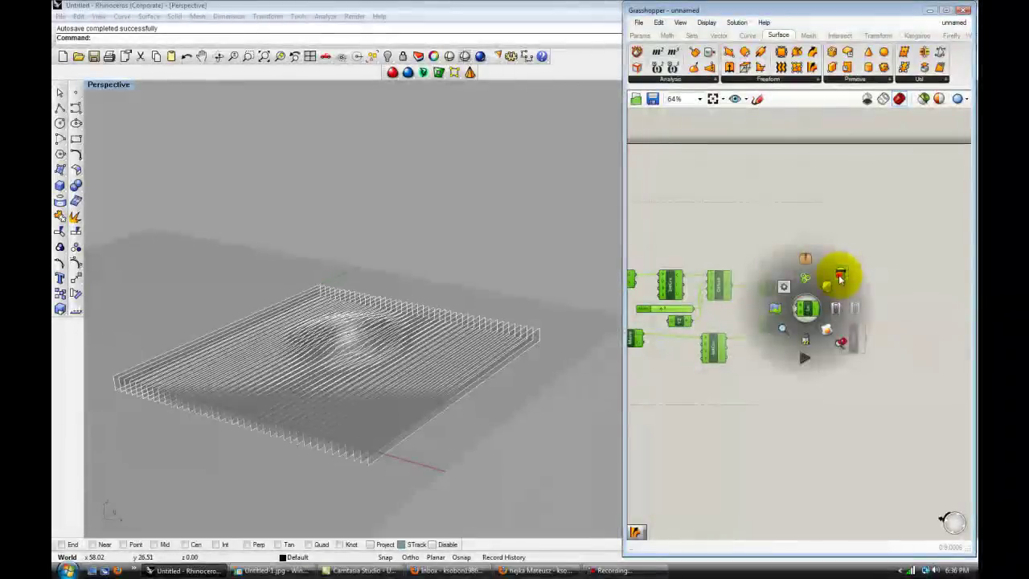
click(874, 287)
- Bake the Sweep2 component's strip surfaces into the Rhino model
scroll(850, 359, up, 4)
click(858, 316)
scroll(869, 389, down, 4)
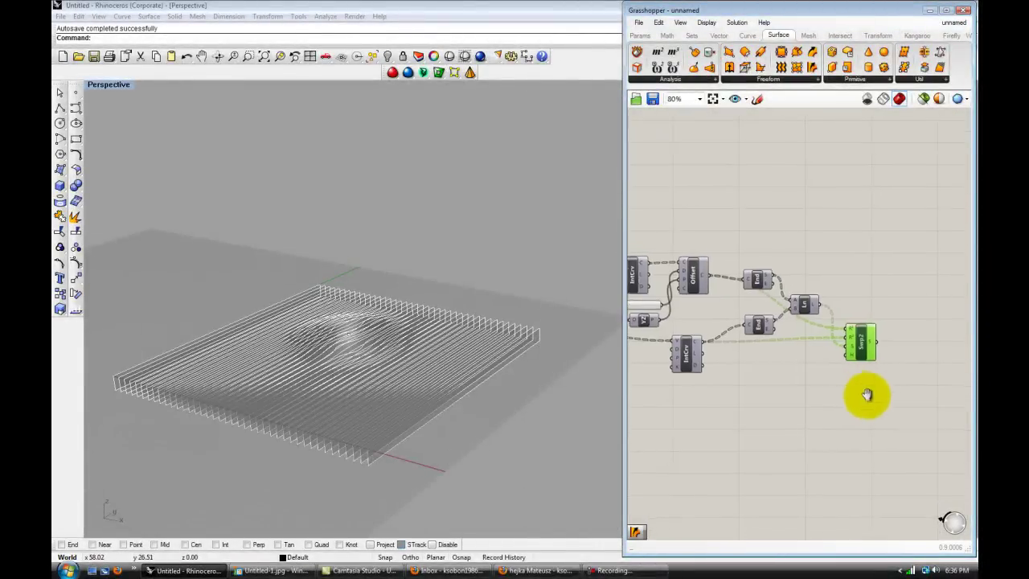
right_drag(870, 397, 810, 367)
scroll(817, 335, up, 2)
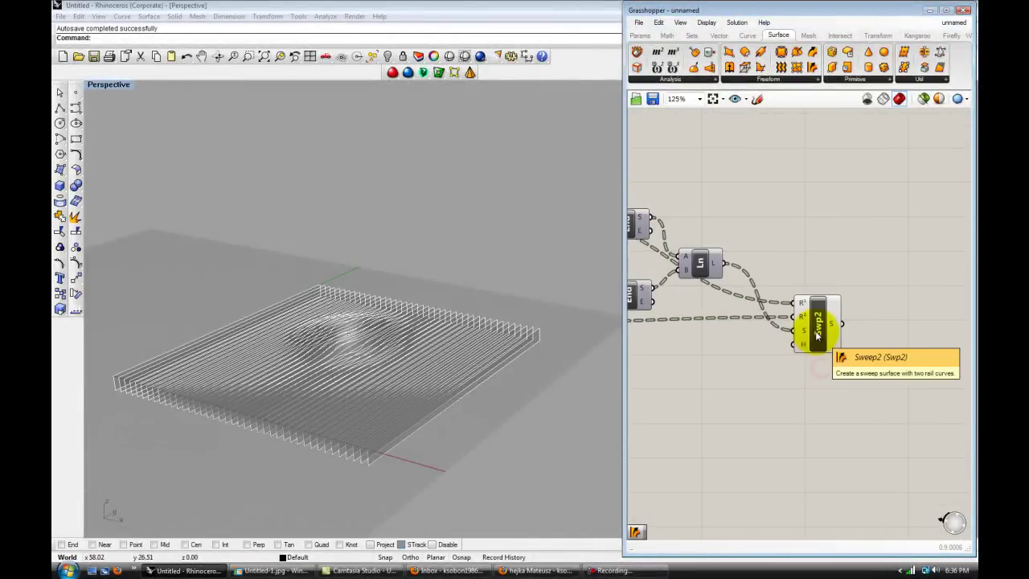
right_drag(453, 399, 364, 377)
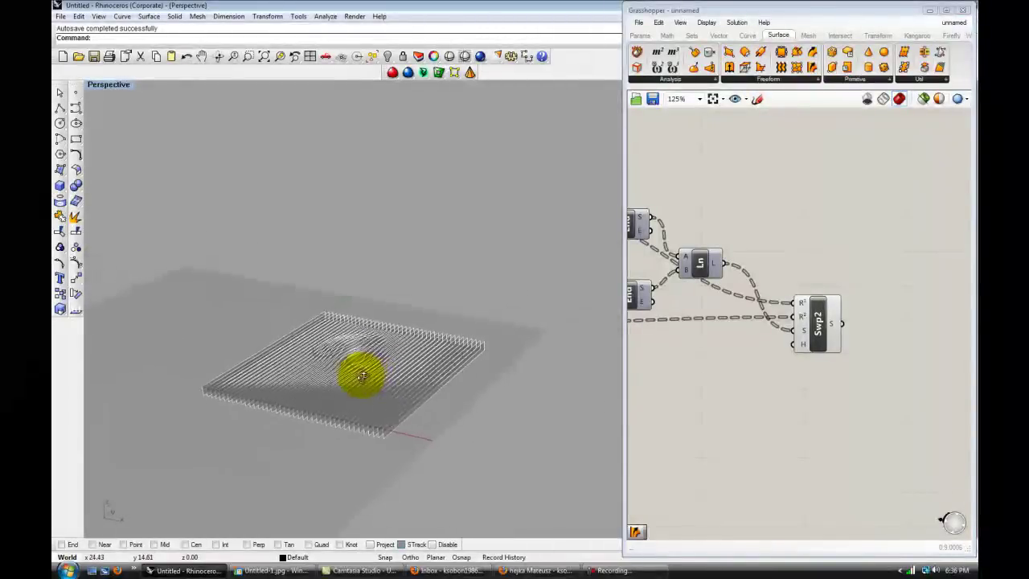
click(816, 321)
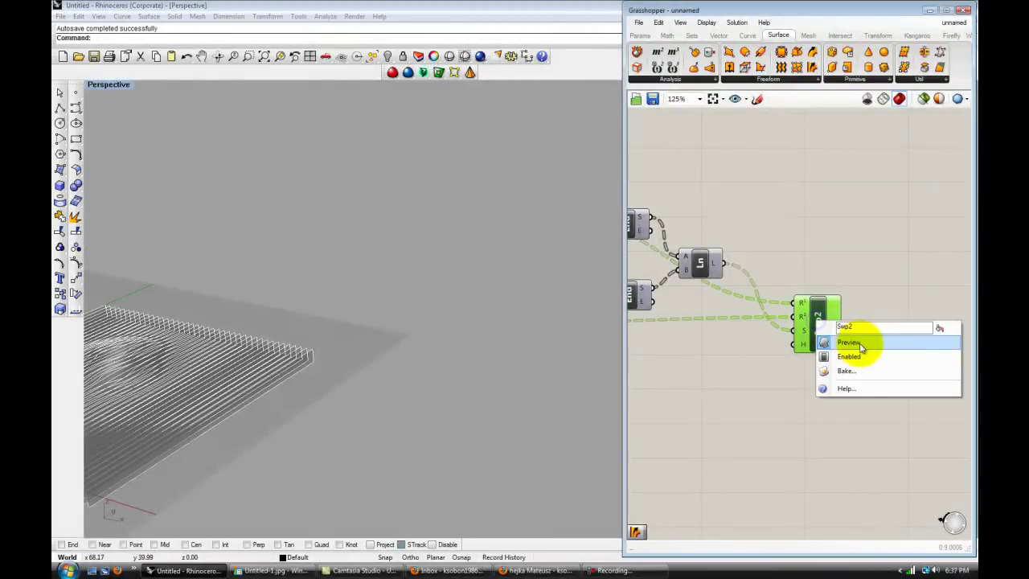
click(848, 371)
click(873, 476)
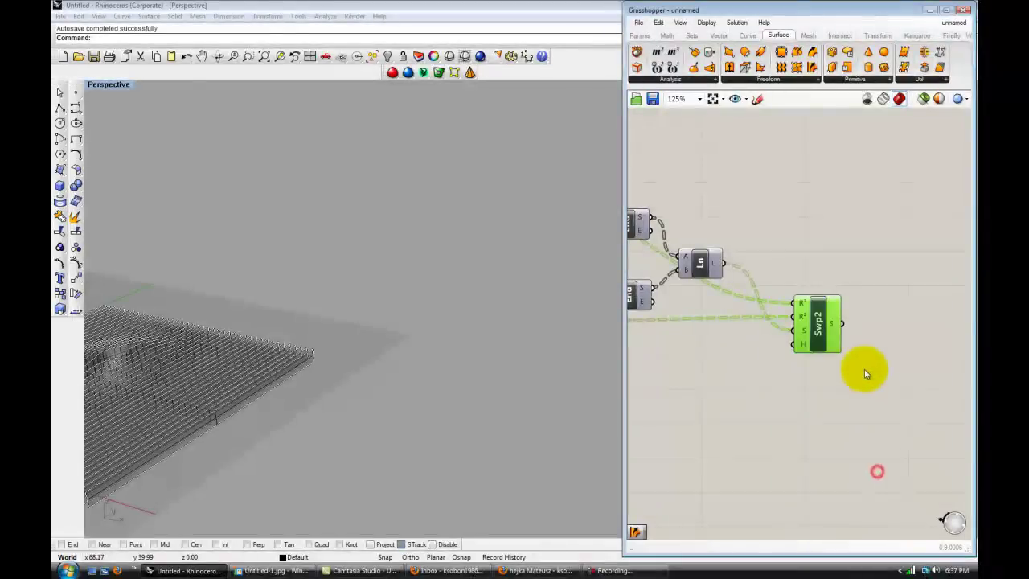
- Select all the baked strip surfaces in the Perspective viewport and move them sideways, clear of the Grasshopper preview
scroll(814, 385, down, 4)
scroll(332, 256, down, 4)
mouse_move(239, 274)
right_down()
mouse_move(255, 291)
mouse_move(522, 305)
mouse_move(418, 311)
right_up()
scroll(524, 318, up, 6)
drag(527, 452, 161, 213)
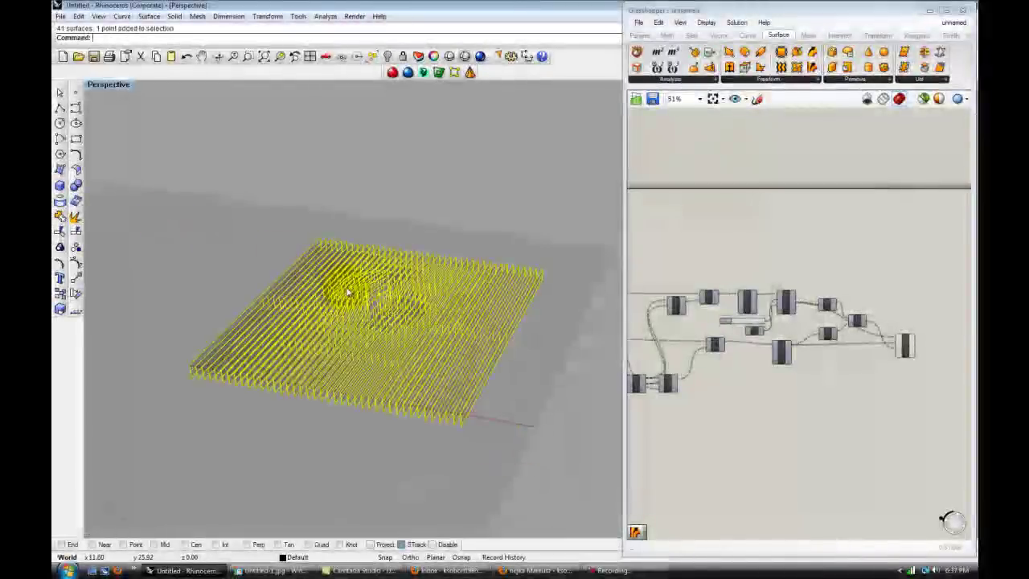
scroll(371, 299, up, 2)
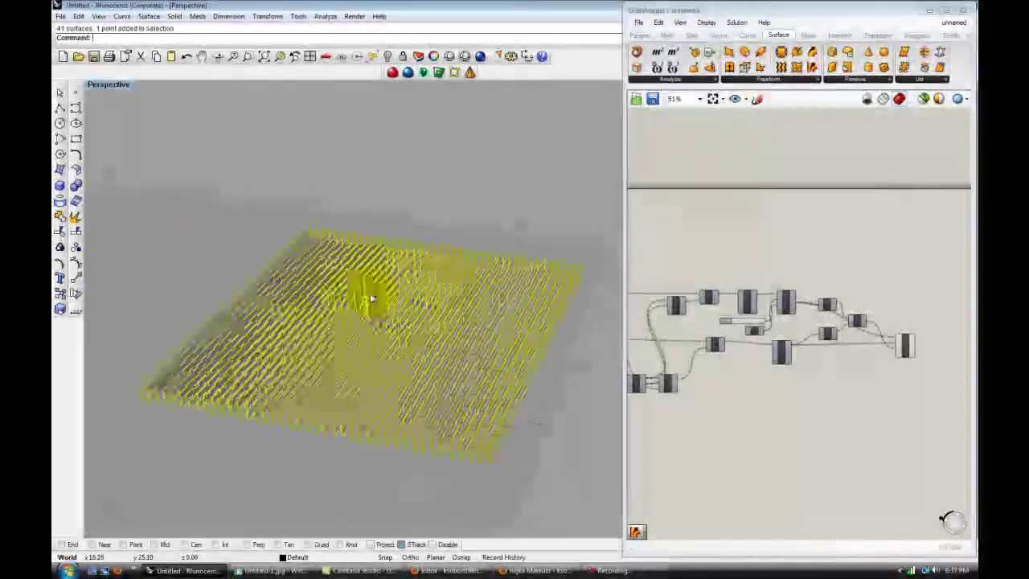
scroll(436, 320, down, 2)
text(move)
key(Return)
click(496, 460)
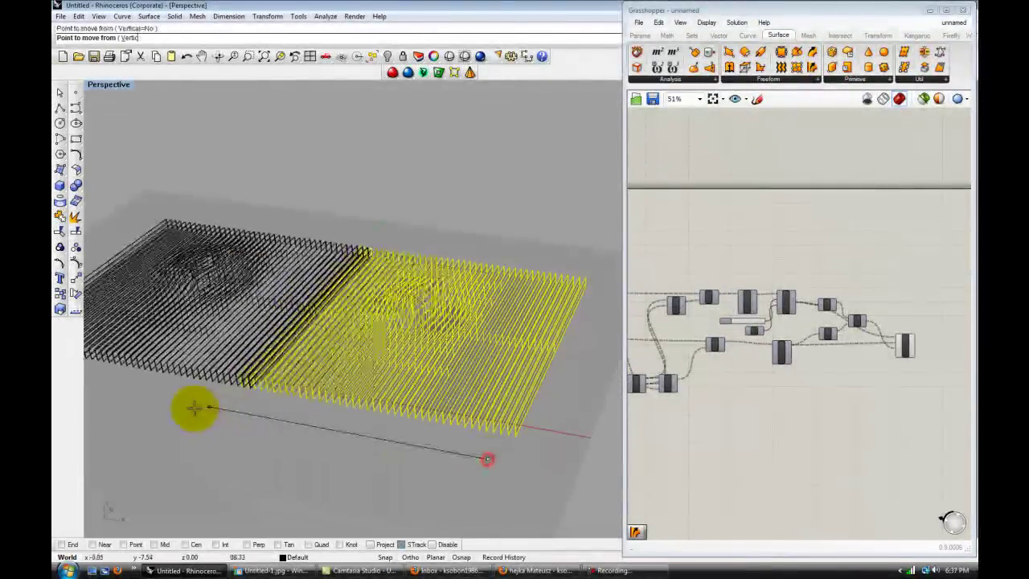
click(168, 404)
click(333, 190)
- Switch the Perspective viewport to shaded display and view the baked strips around the deformed area up close
right_drag(419, 207, 530, 315)
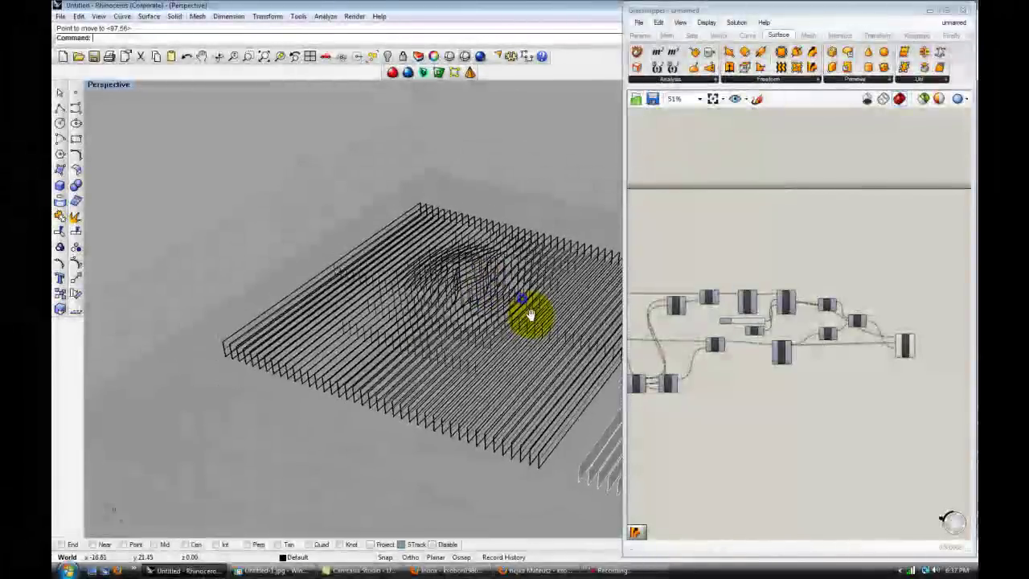
click(449, 54)
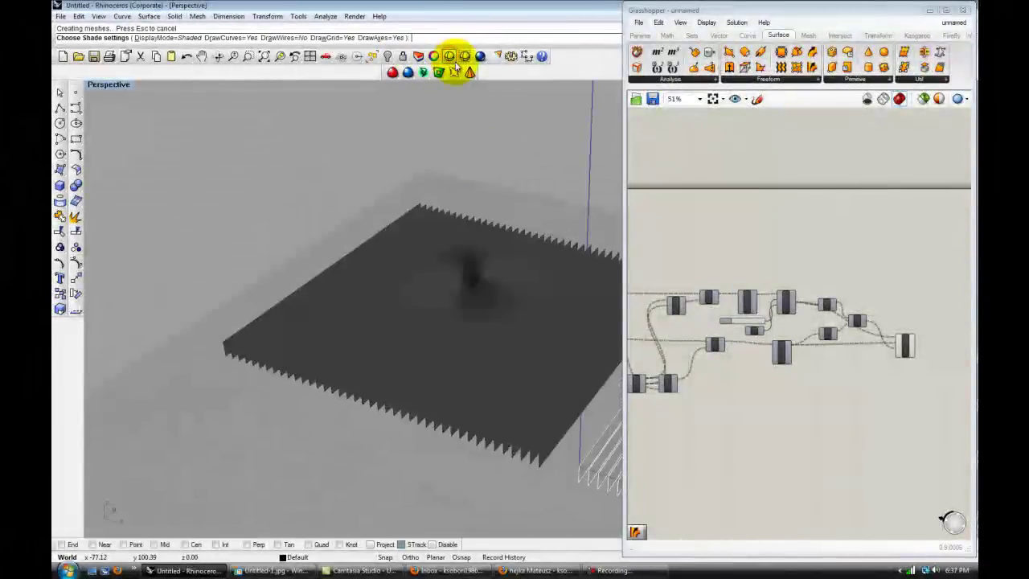
mouse_move(510, 281)
right_down()
mouse_move(490, 322)
mouse_move(443, 329)
mouse_move(322, 303)
mouse_move(356, 351)
mouse_move(275, 230)
mouse_move(344, 294)
mouse_move(436, 298)
mouse_move(404, 294)
mouse_move(397, 259)
mouse_move(432, 267)
mouse_move(409, 292)
mouse_move(363, 275)
mouse_move(361, 252)
mouse_move(370, 312)
mouse_move(403, 345)
mouse_move(356, 271)
mouse_move(356, 246)
mouse_move(391, 275)
mouse_move(370, 201)
right_up()
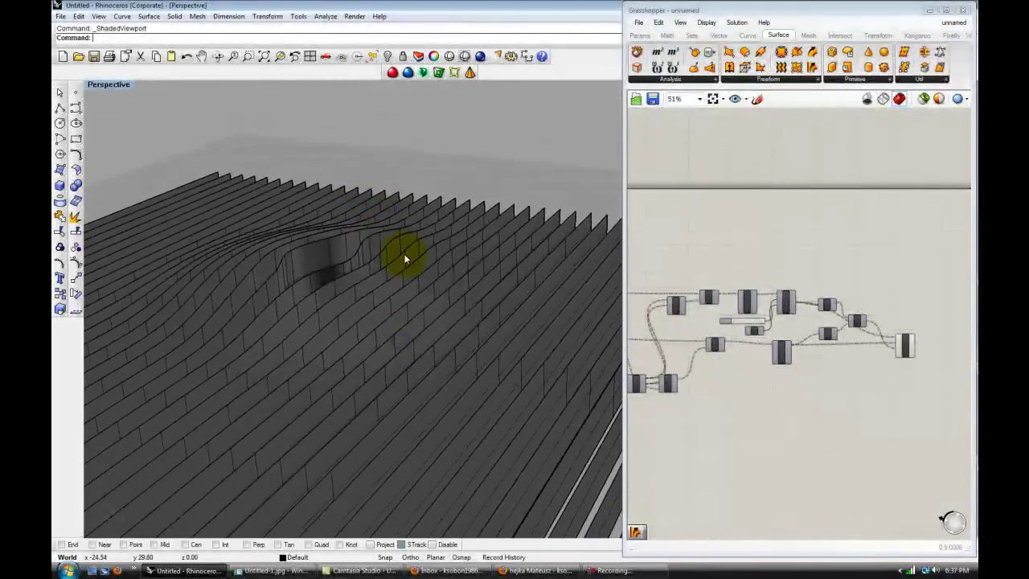